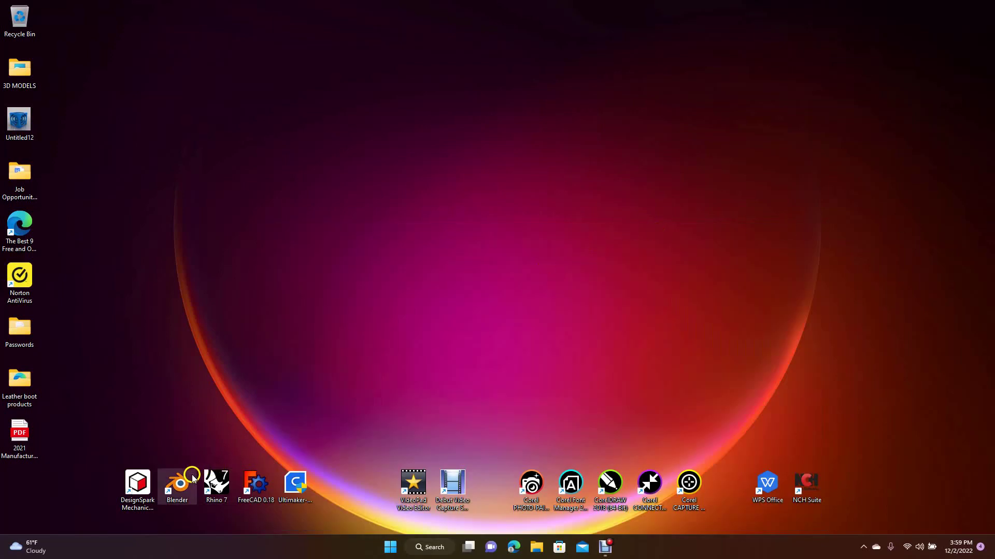
# - Launch Blender, dismiss the splash screen and delete the default cube
pyautogui.doubleClick(177, 487)
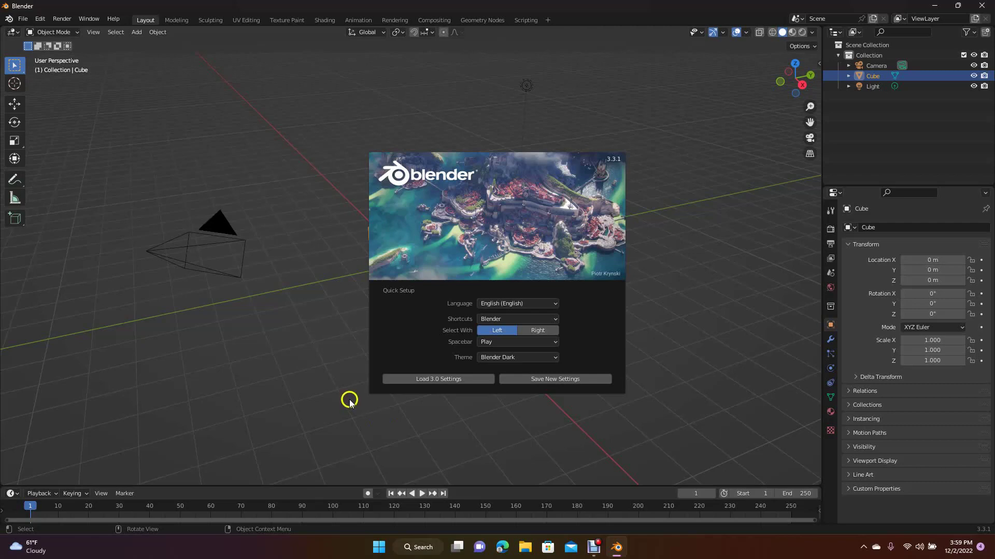
pyautogui.click(339, 393)
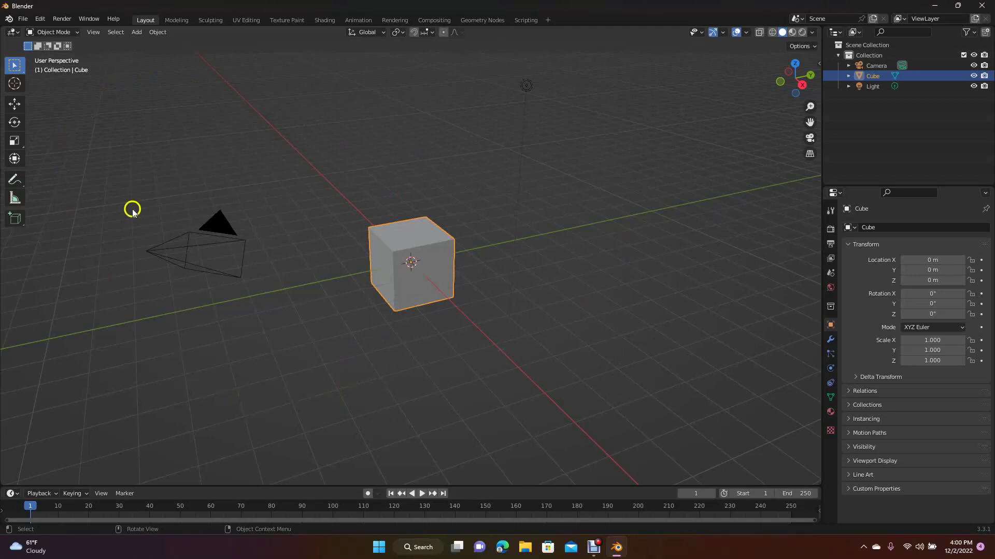
pyautogui.click(383, 281)
pyautogui.press('Delete')
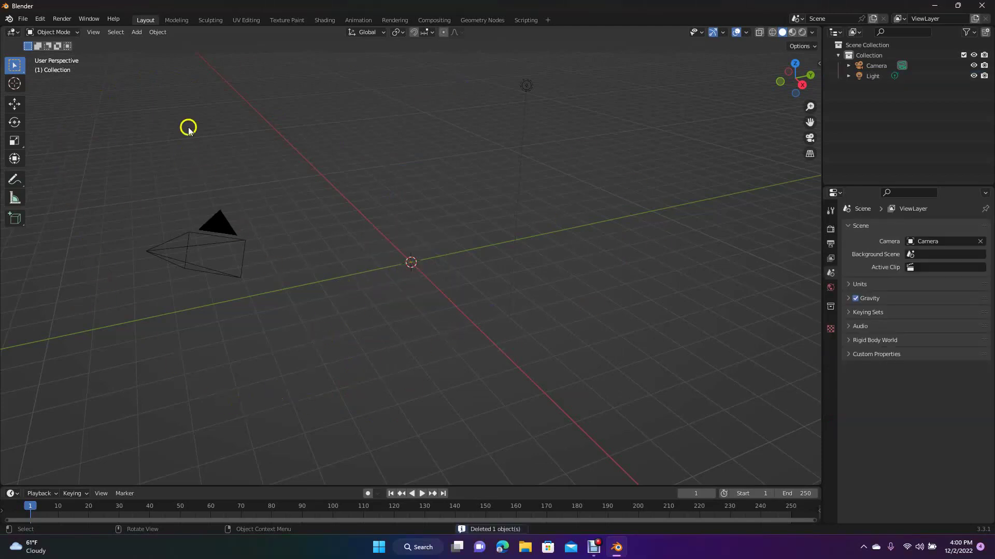
# - Add a mesh cylinder and scale it uniformly to about 2.69
pyautogui.click(137, 32)
pyautogui.moveTo(143, 44)
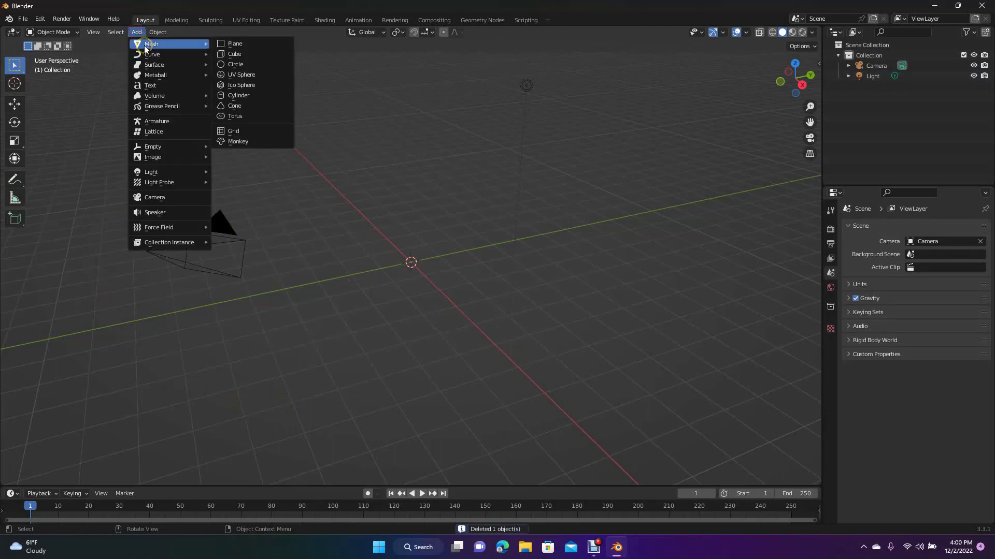
pyautogui.click(240, 95)
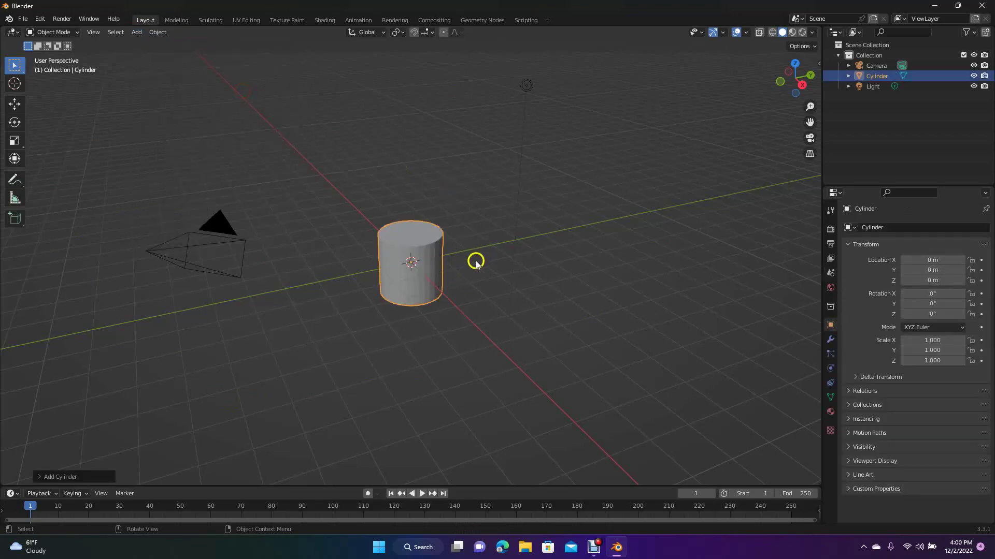
pyautogui.press('s')
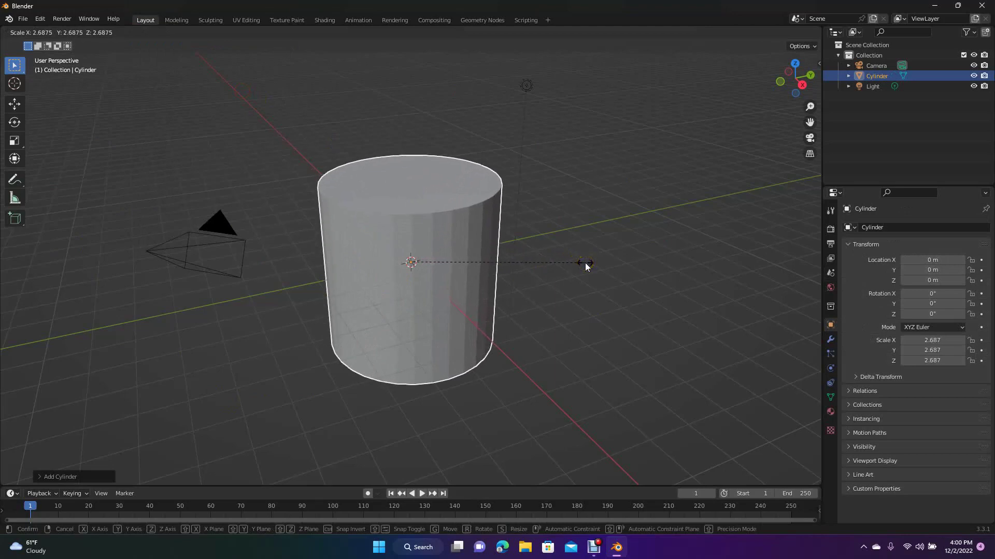
pyautogui.click(586, 267)
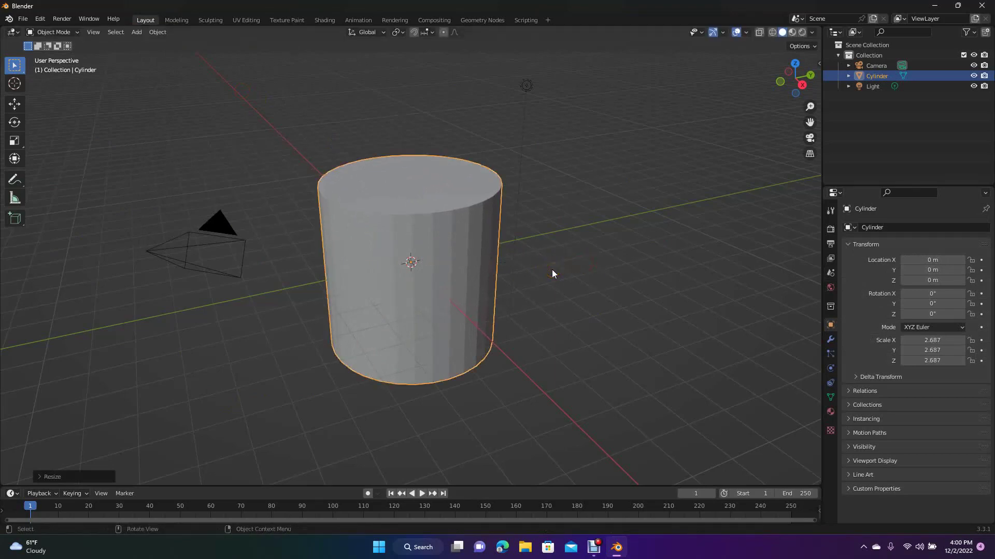
# - Scale the cylinder along the Z axis by a factor of about 1.85
pyautogui.press('s')
pyautogui.press('x')
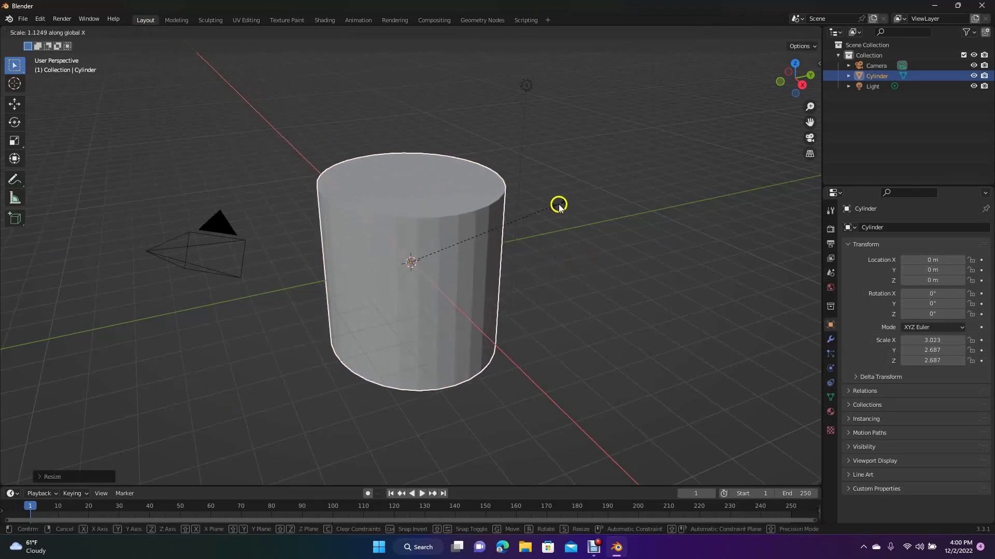
pyautogui.press('z')
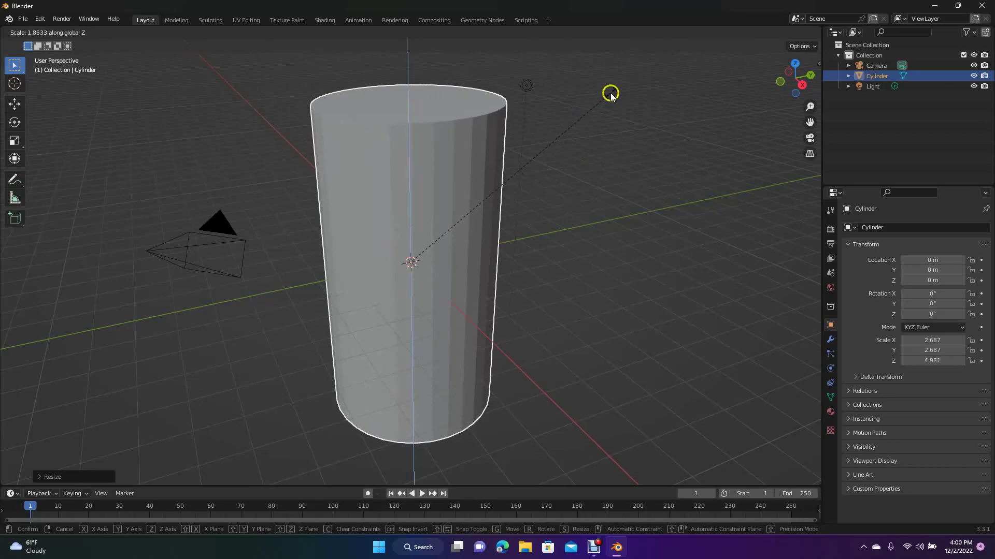
pyautogui.click(610, 95)
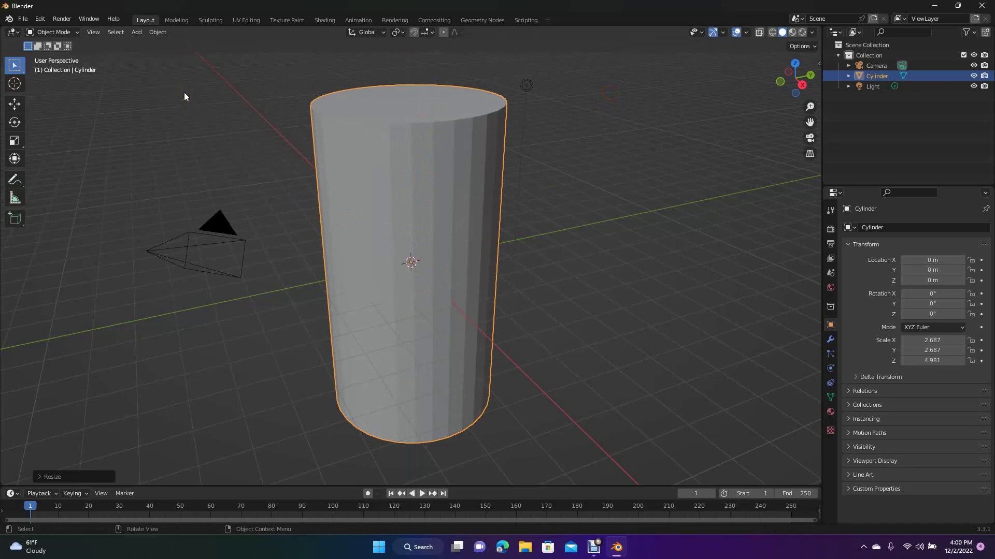
# - In the Modeling workspace, clear the mesh selection and add one horizontal loop cut around the cylinder near its base
pyautogui.click(176, 21)
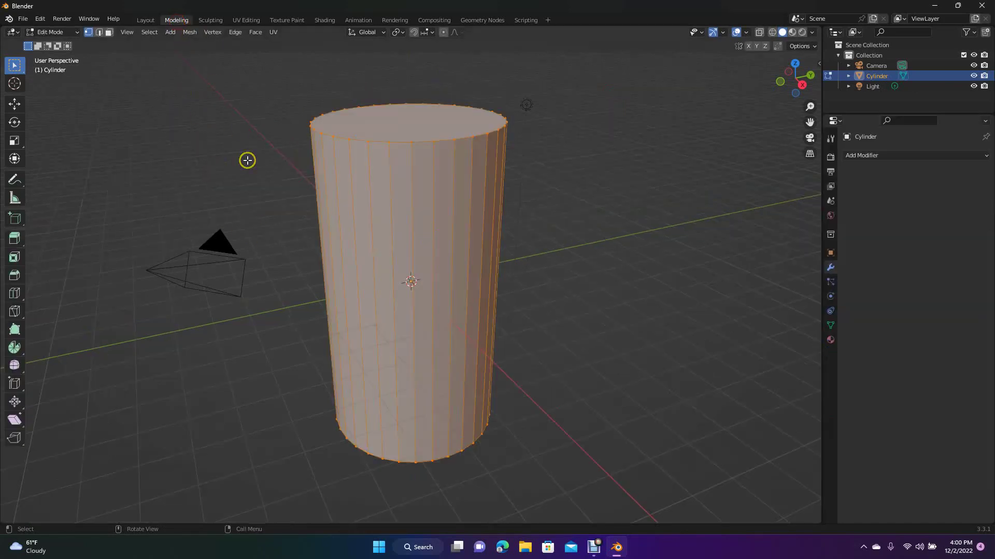
pyautogui.click(16, 106)
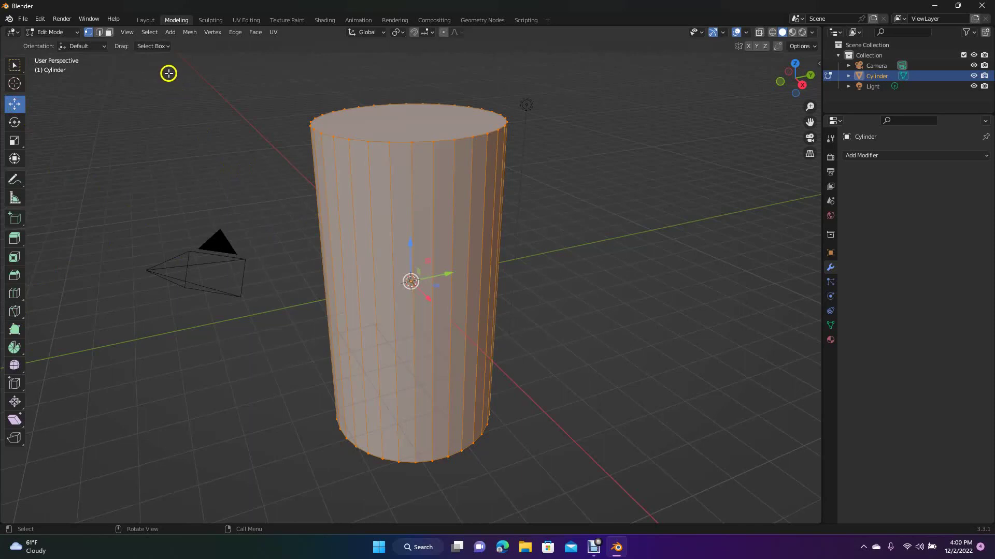
pyautogui.click(109, 34)
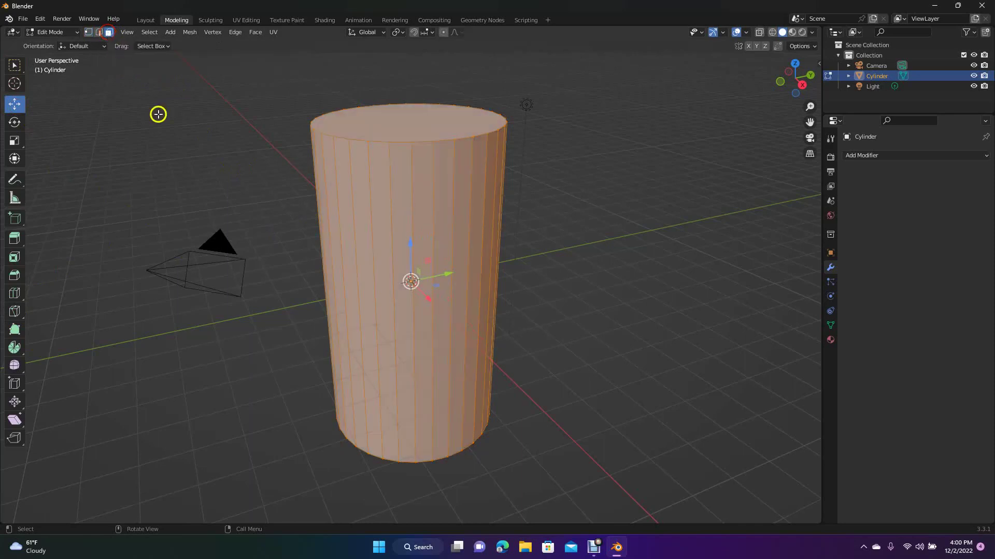
pyautogui.click(251, 192)
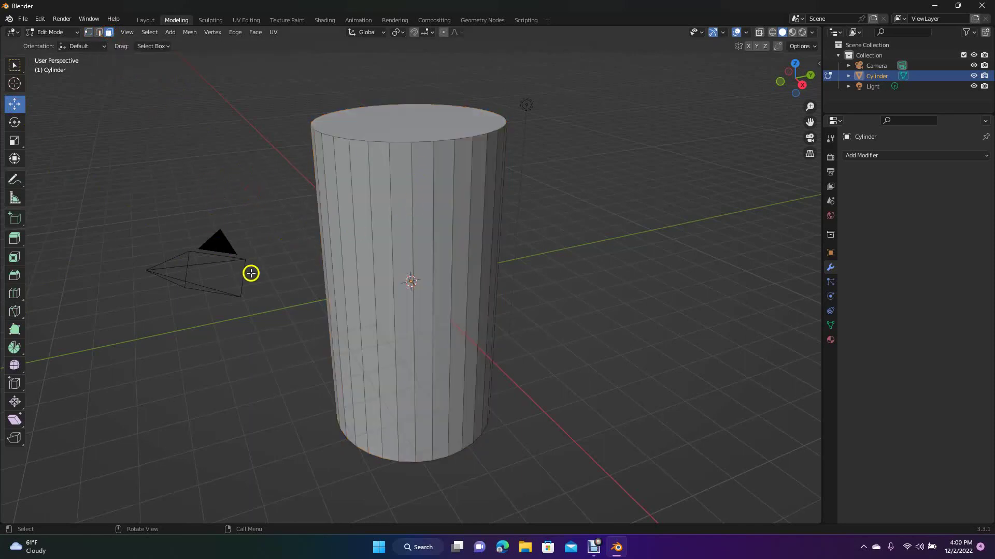
pyautogui.click(12, 295)
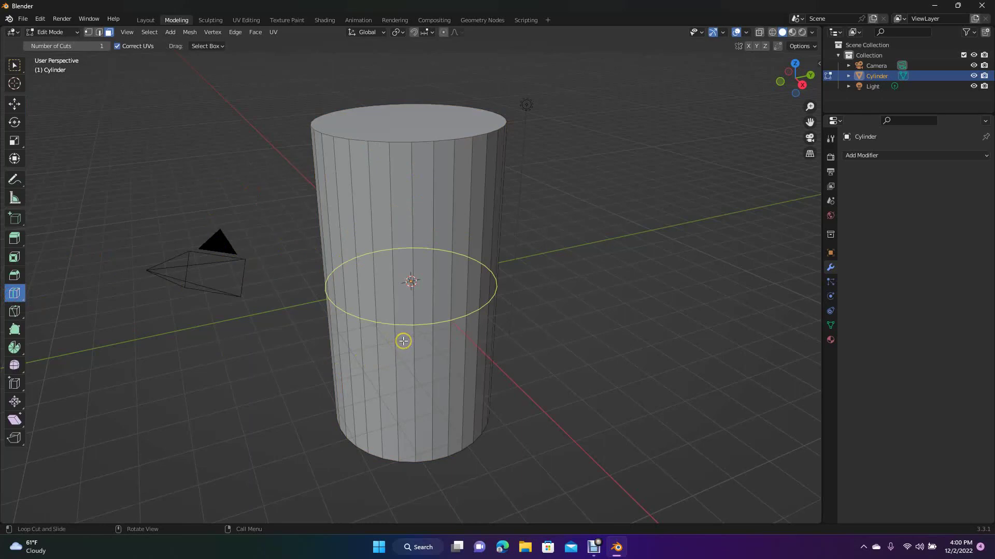
pyautogui.moveTo(404, 341); pyautogui.dragTo(409, 464)
pyautogui.click(408, 464)
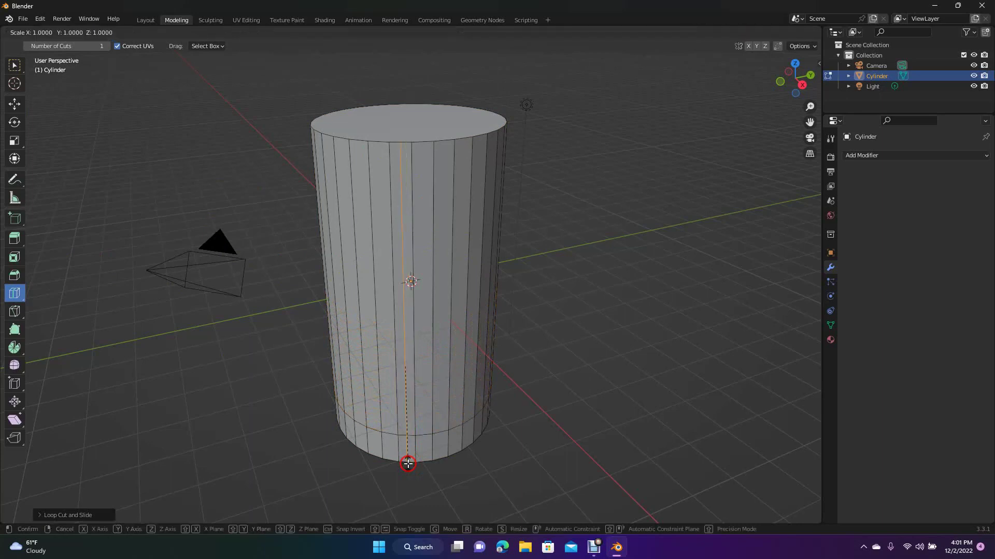
pyautogui.click(563, 427)
pyautogui.hotkey('ctrl', 'z')
pyautogui.press('s')
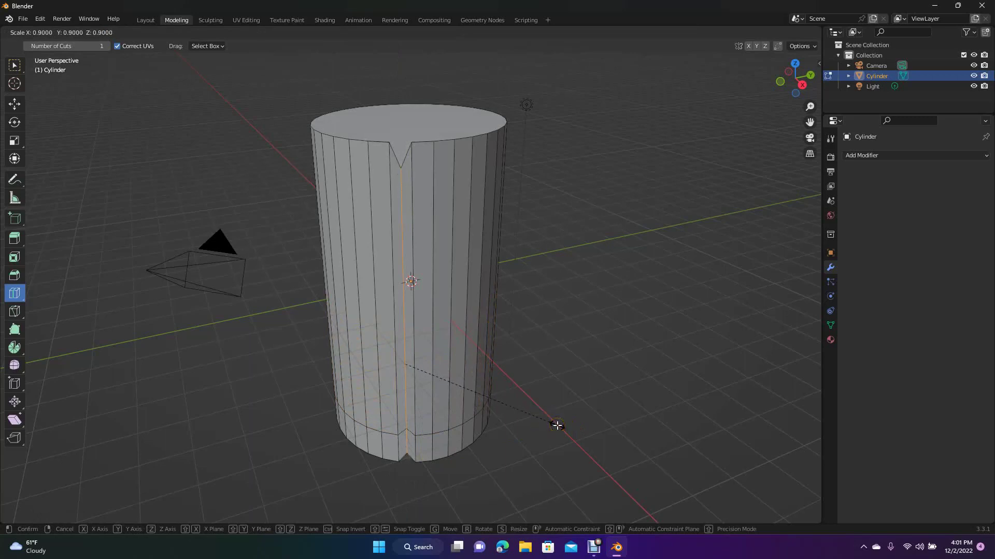
pyautogui.click(557, 425)
pyautogui.hotkey('ctrl', 'z')
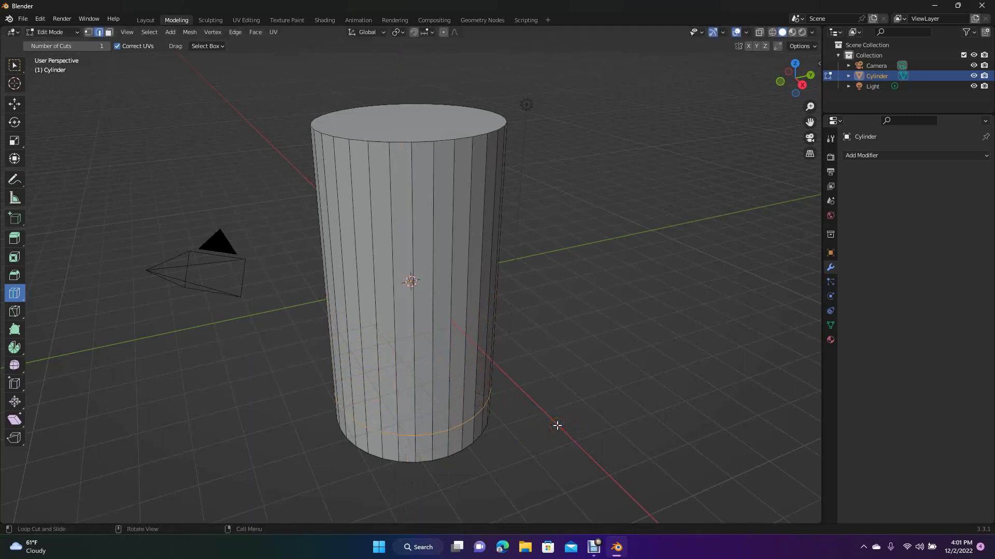
# - Scale the loop near the base inward, and add a second horizontal loop below the top, scaled to just over half size
pyautogui.press('s')
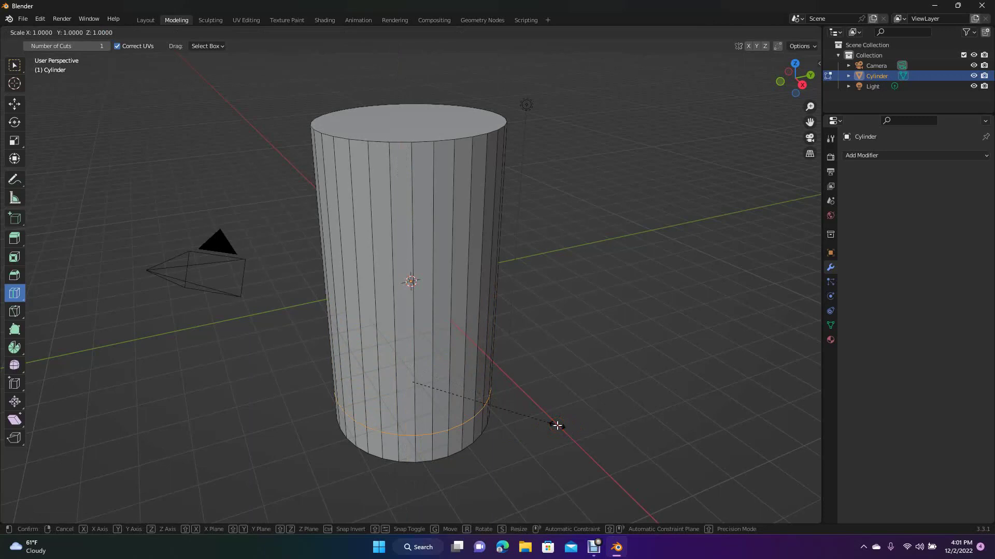
pyautogui.click(528, 413)
pyautogui.moveTo(417, 341); pyautogui.dragTo(411, 274)
pyautogui.press('s')
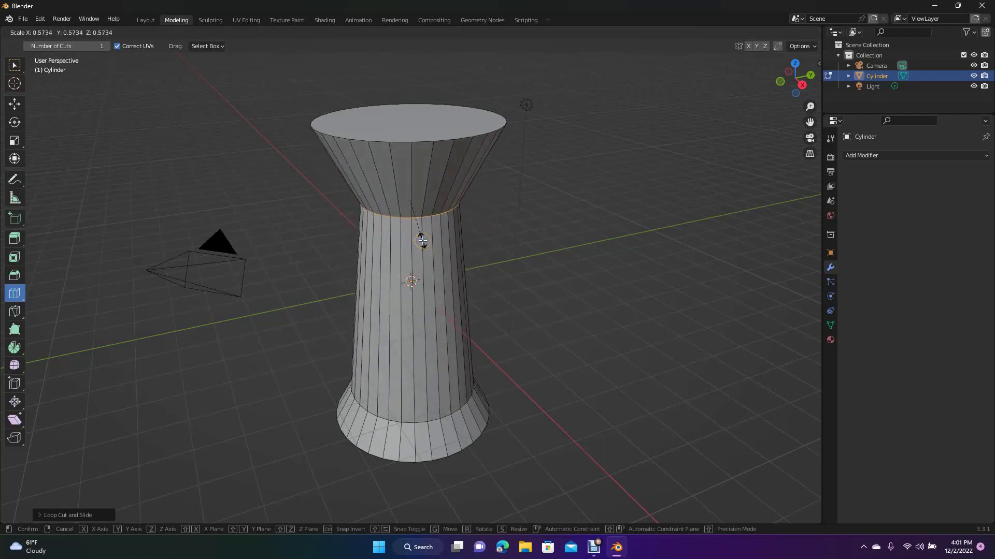
pyautogui.click(418, 239)
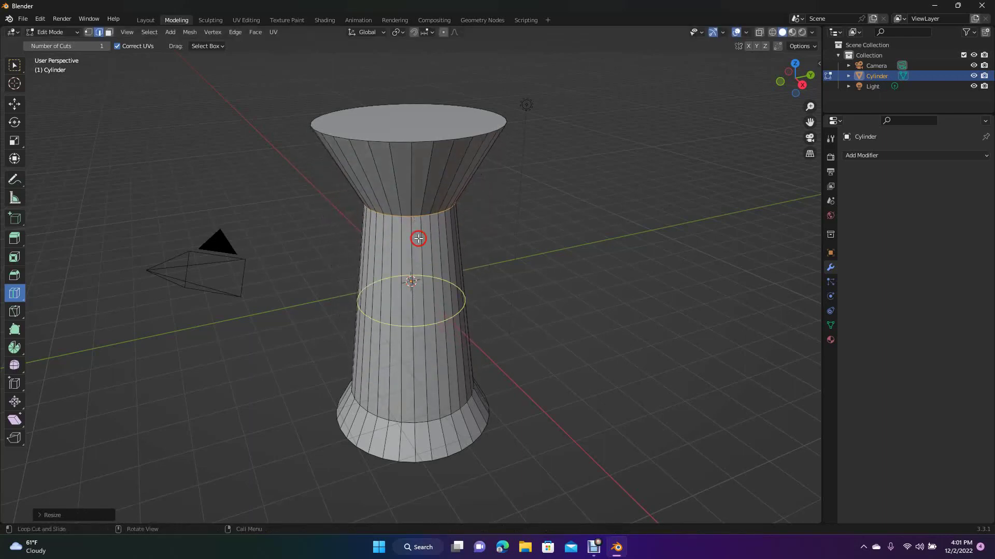
# - Add a horizontal loop cut in the flared upper section and scale it outward by about 1.27
pyautogui.click(408, 191)
pyautogui.press('s')
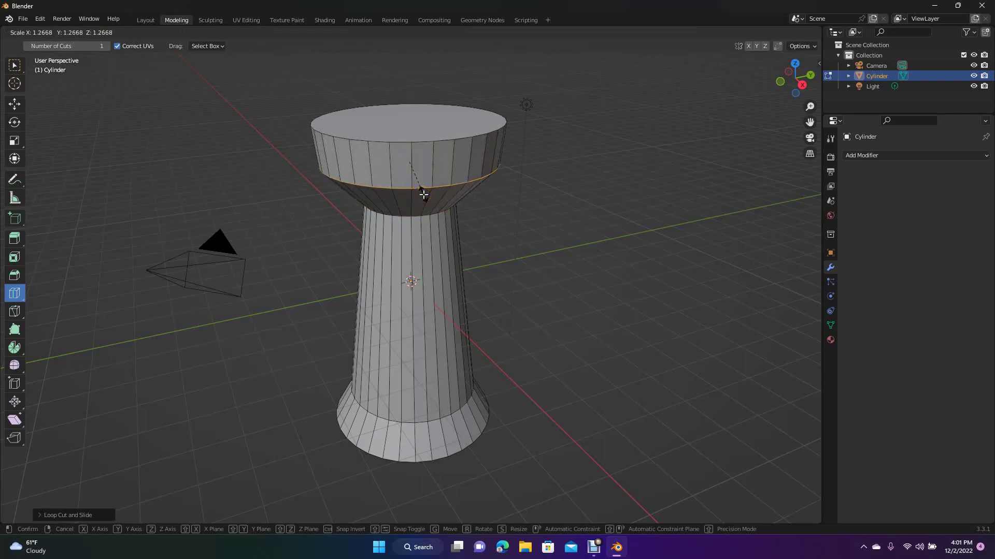
pyautogui.click(424, 194)
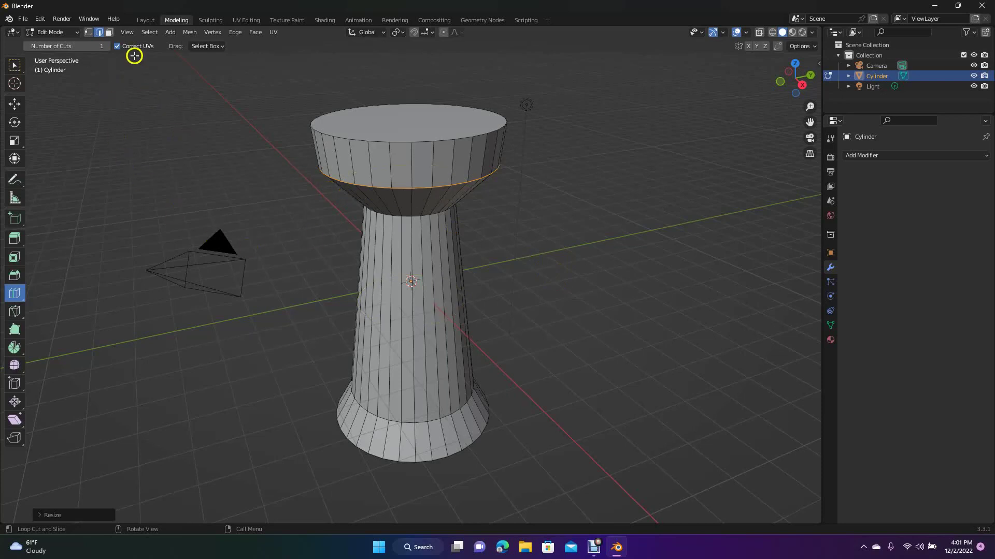
# - Select the underside face of the cylinder in face selection mode and extrude it downward into a short straight base
pyautogui.click(109, 33)
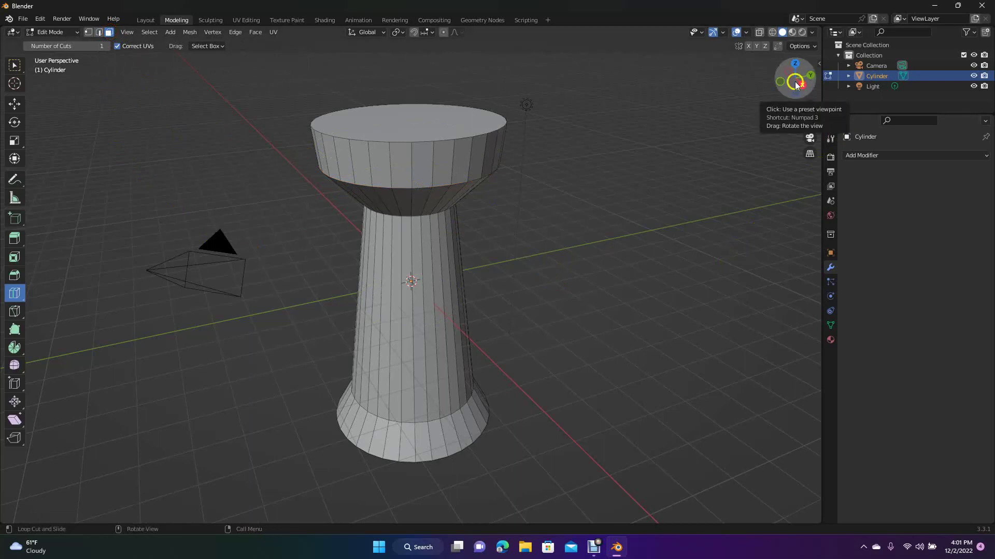
pyautogui.moveTo(796, 86); pyautogui.dragTo(816, 468)
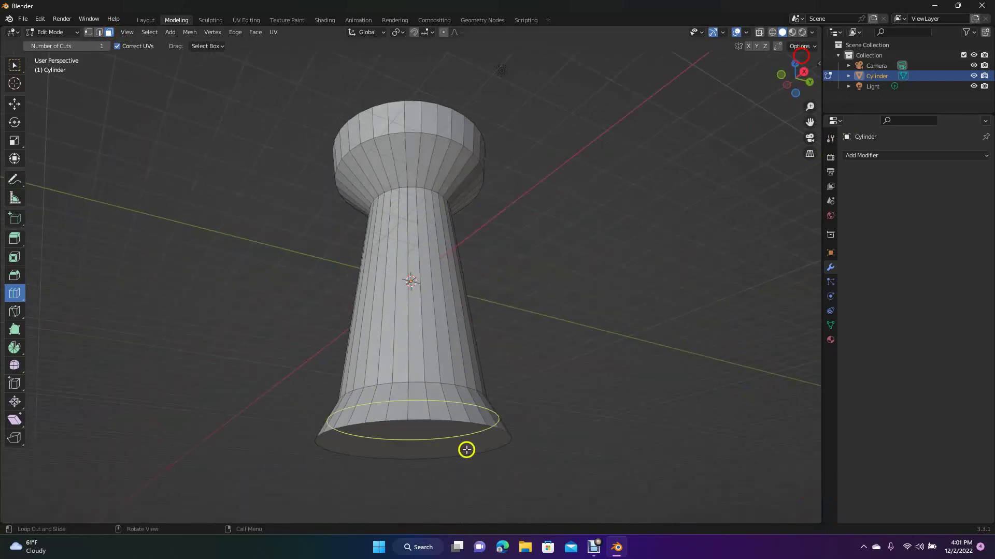
pyautogui.click(409, 435)
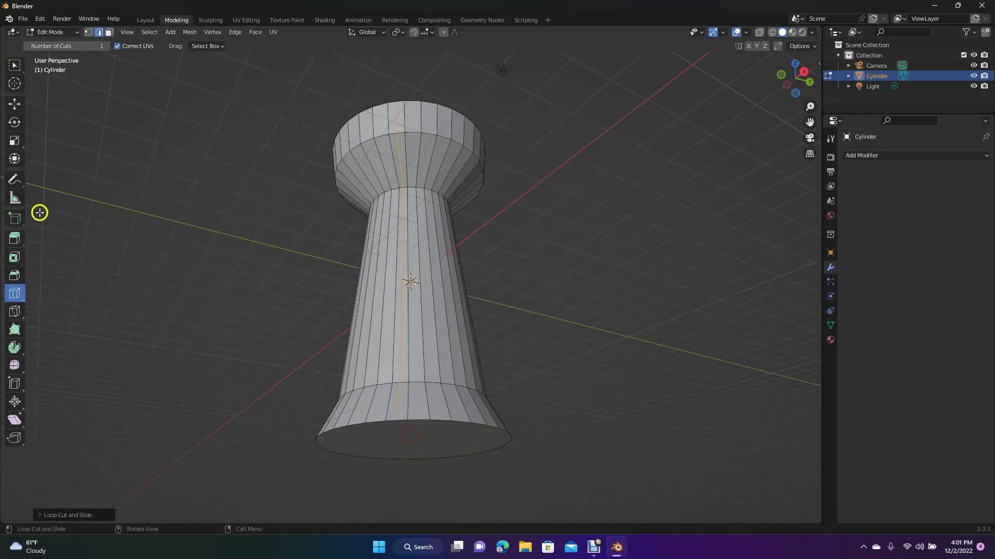
pyautogui.click(14, 104)
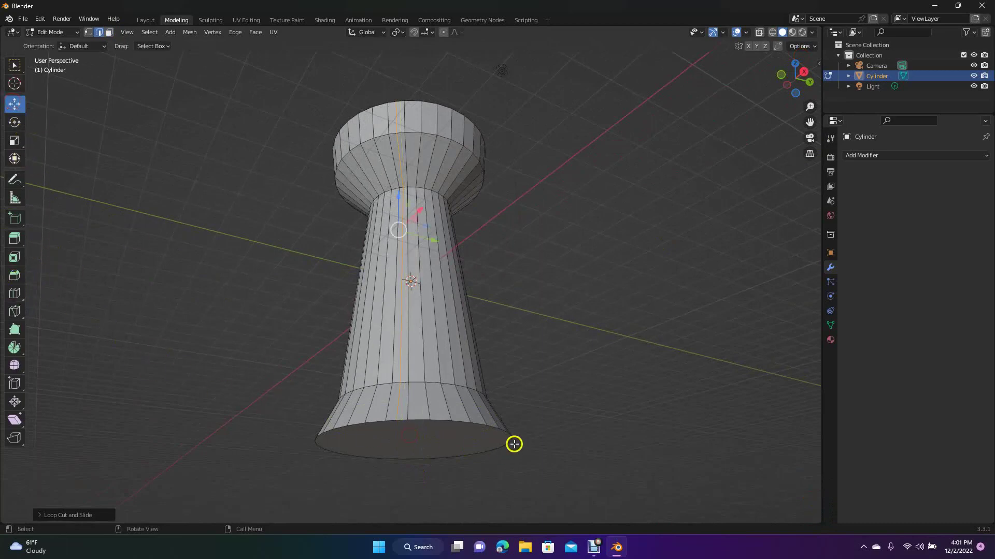
pyautogui.click(453, 441)
pyautogui.click(406, 440)
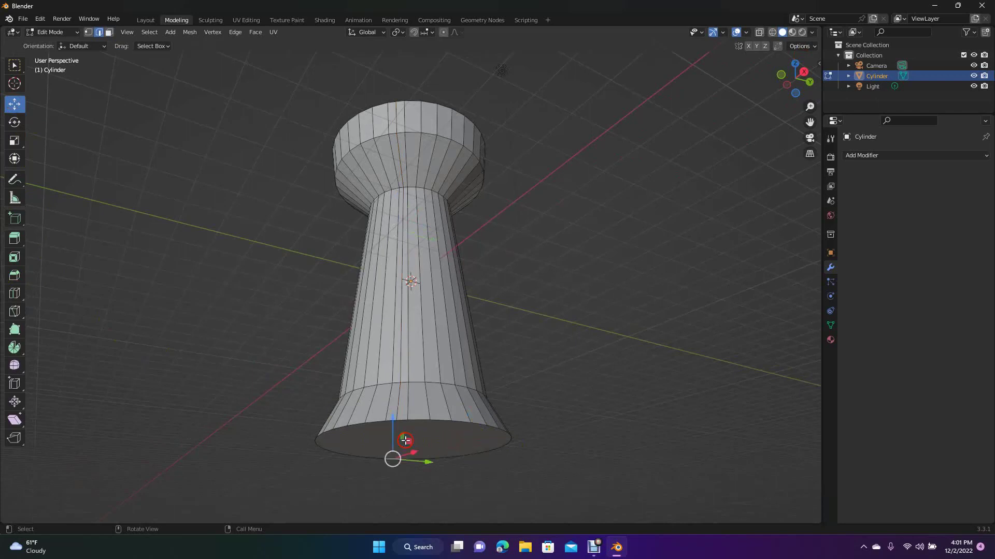
pyautogui.click(109, 33)
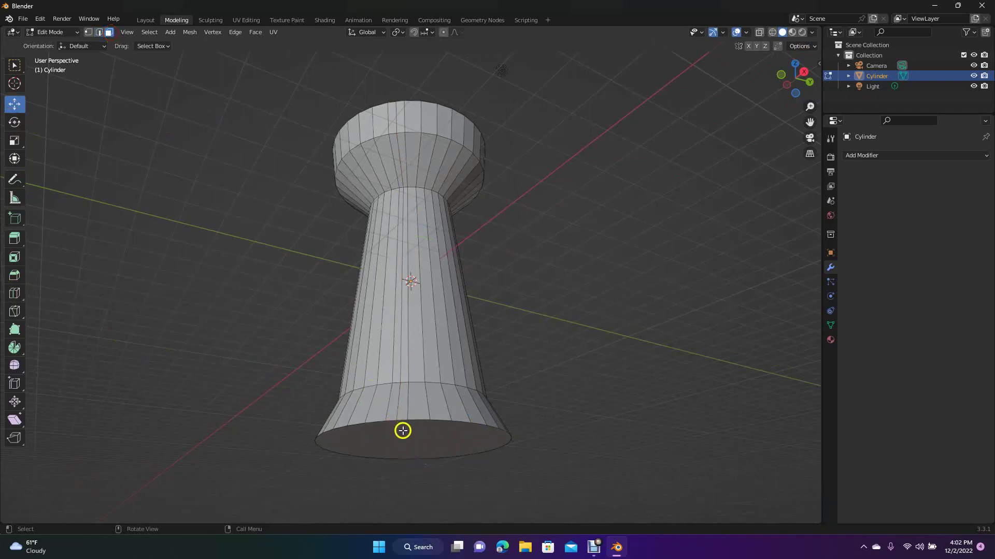
pyautogui.click(402, 430)
pyautogui.press('e')
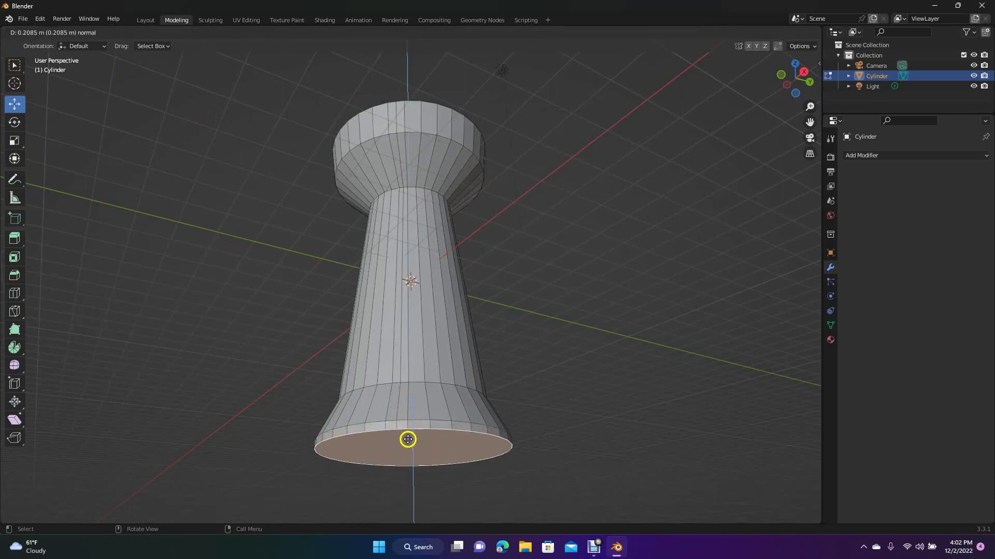
pyautogui.click(410, 459)
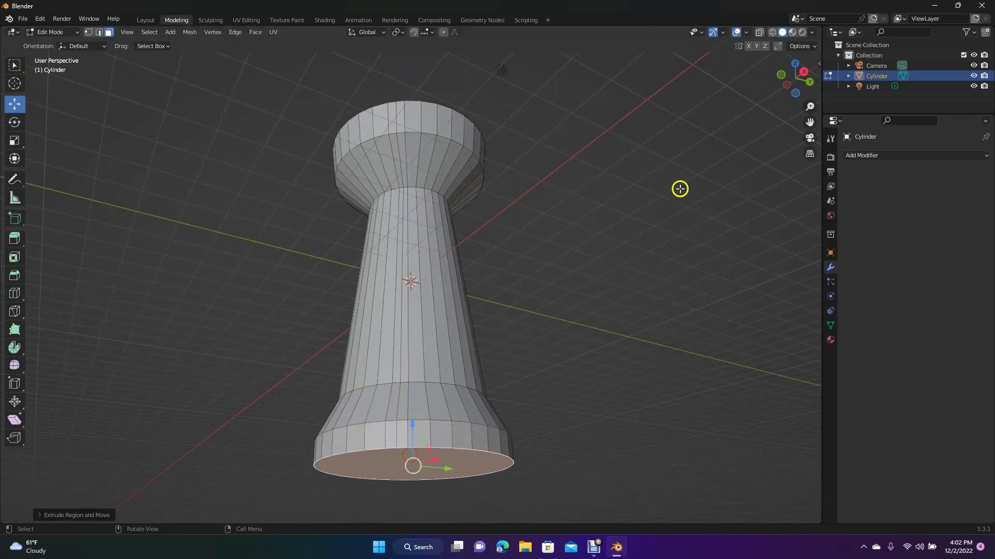
# - Delete the cylinder's top face to leave the upper end open
pyautogui.moveTo(788, 83); pyautogui.dragTo(778, 162)
pyautogui.click(257, 121)
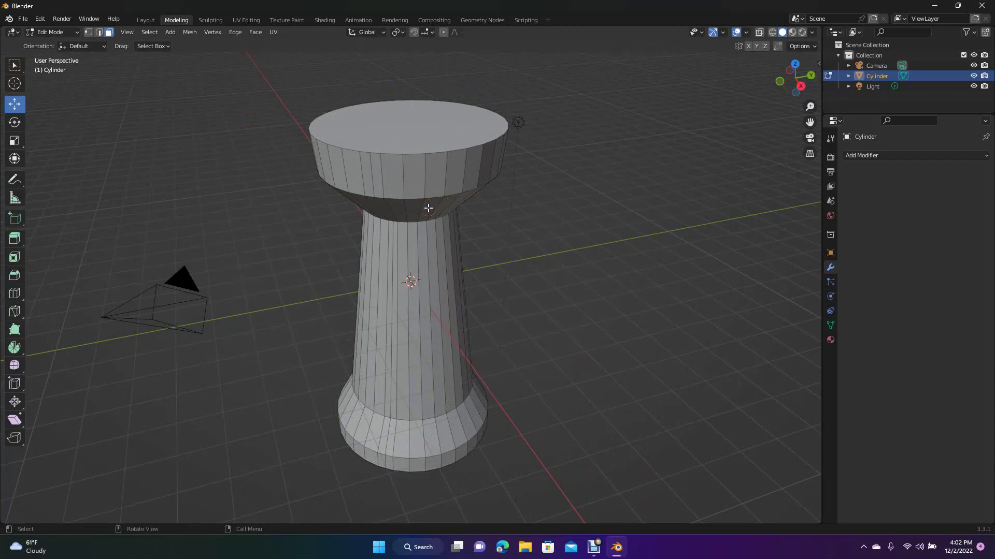
pyautogui.click(413, 147)
pyautogui.click(395, 130)
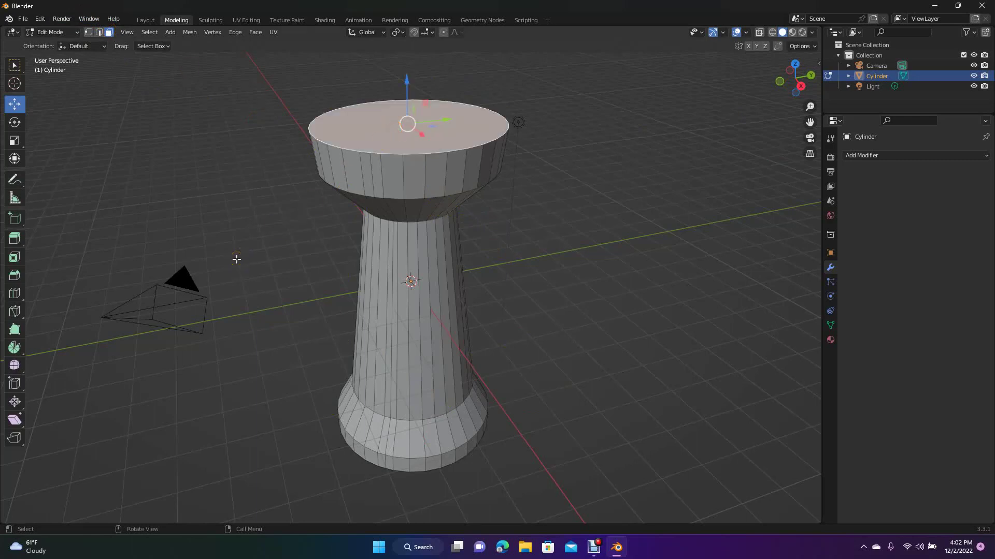
pyautogui.press('x')
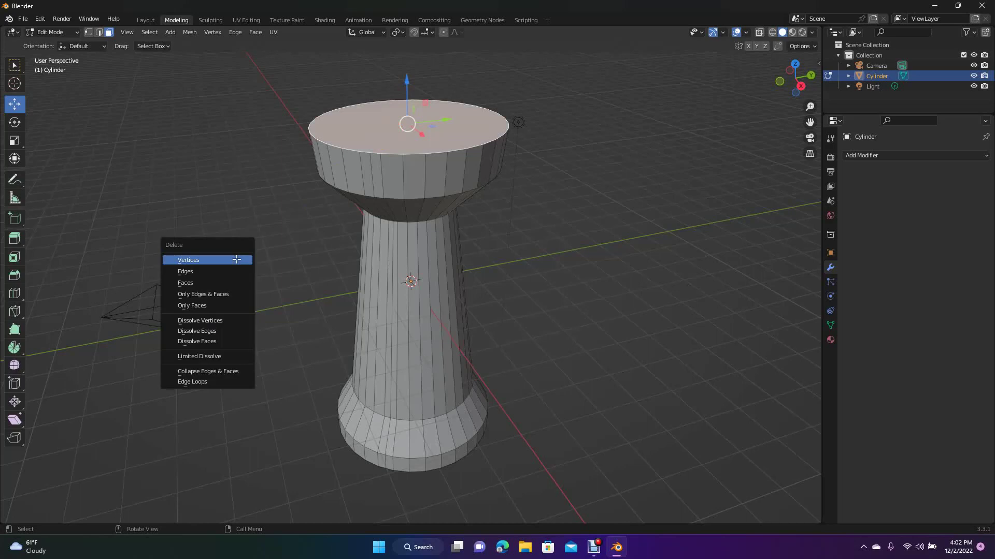
pyautogui.click(197, 281)
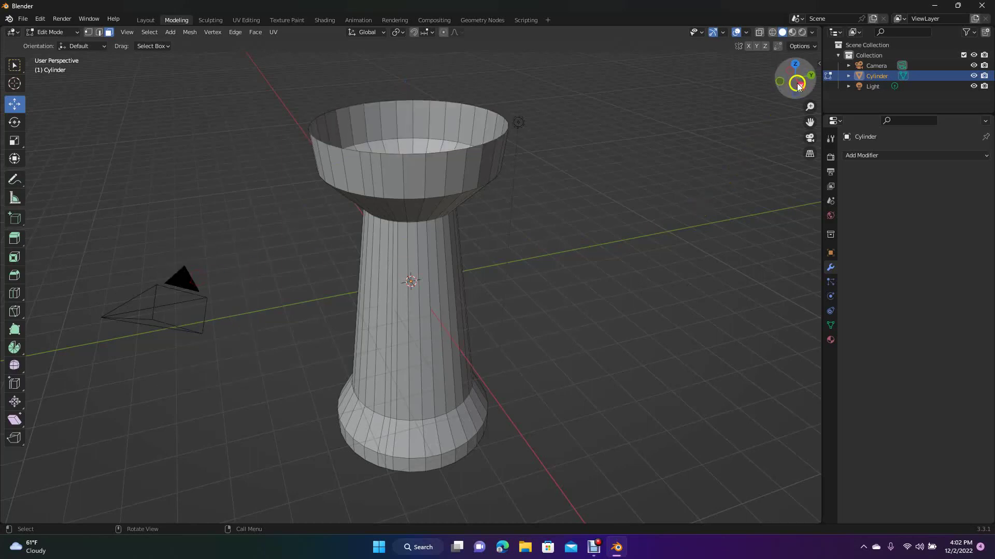
# - Return to the Layout workspace and add a Solidify modifier to the vessel
pyautogui.moveTo(796, 84)
pyautogui.mouseDown()
pyautogui.moveTo(777, 139)
pyautogui.moveTo(785, 153)
pyautogui.moveTo(756, 73)
pyautogui.moveTo(746, 527)
pyautogui.moveTo(754, 94)
pyautogui.moveTo(764, 102)
pyautogui.moveTo(777, 88)
pyautogui.mouseUp()
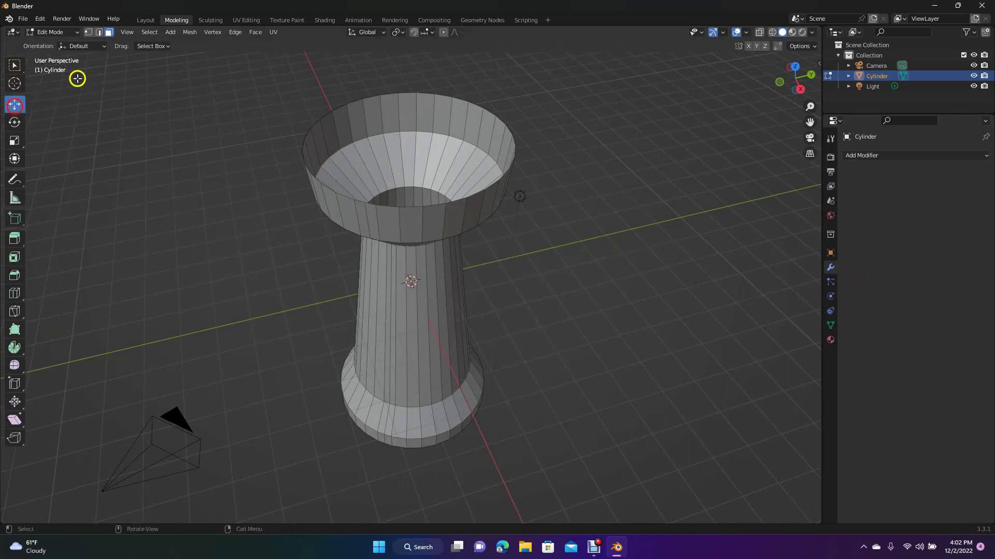
pyautogui.click(148, 21)
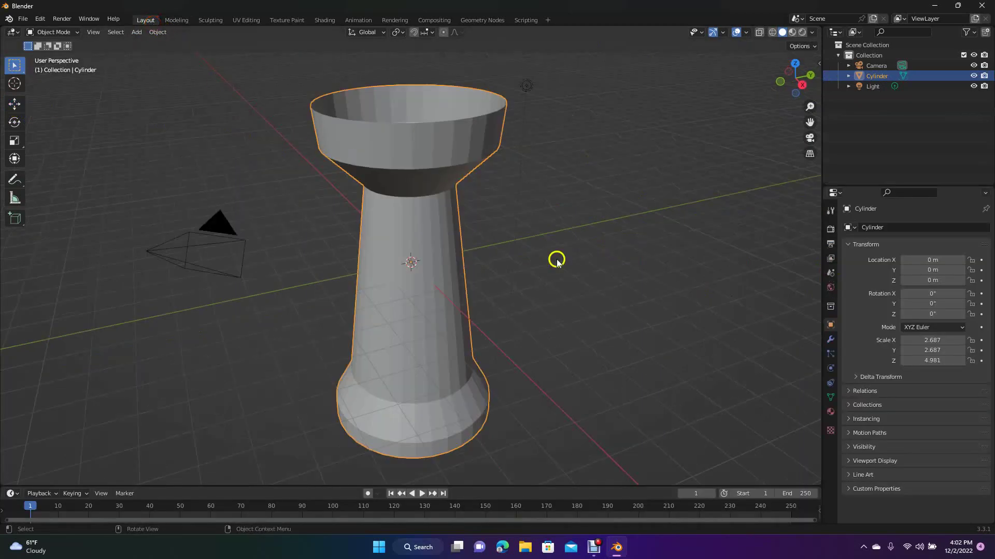
pyautogui.click(831, 342)
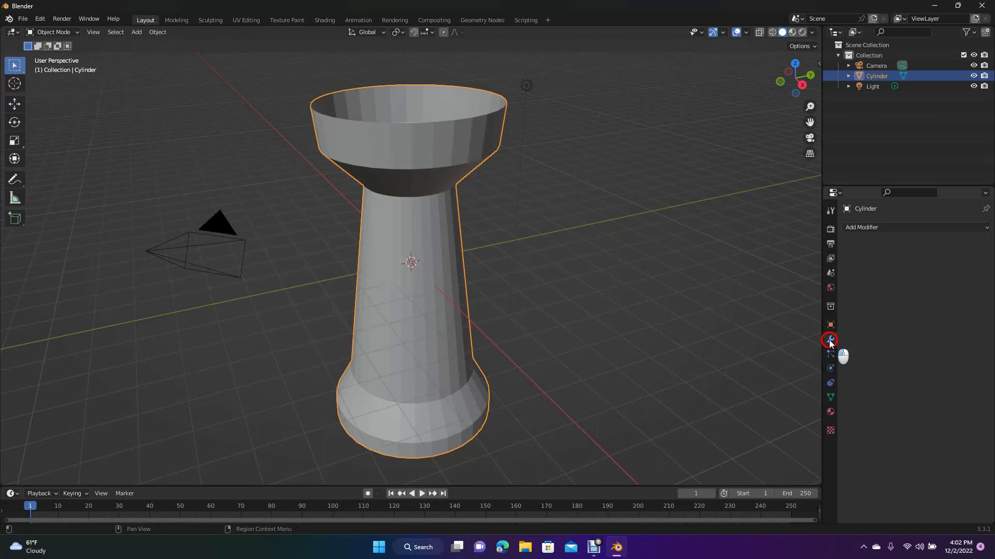
pyautogui.click(872, 226)
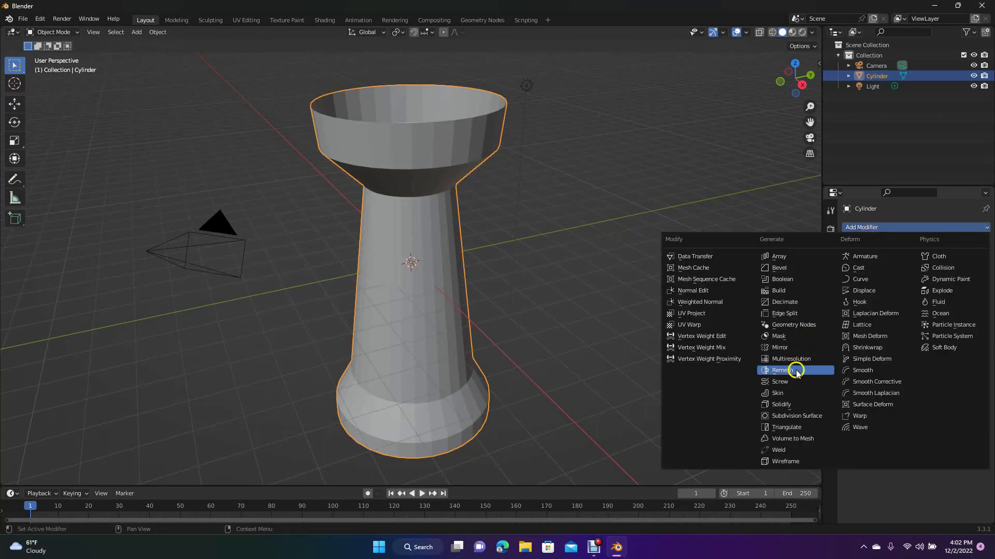
pyautogui.click(792, 404)
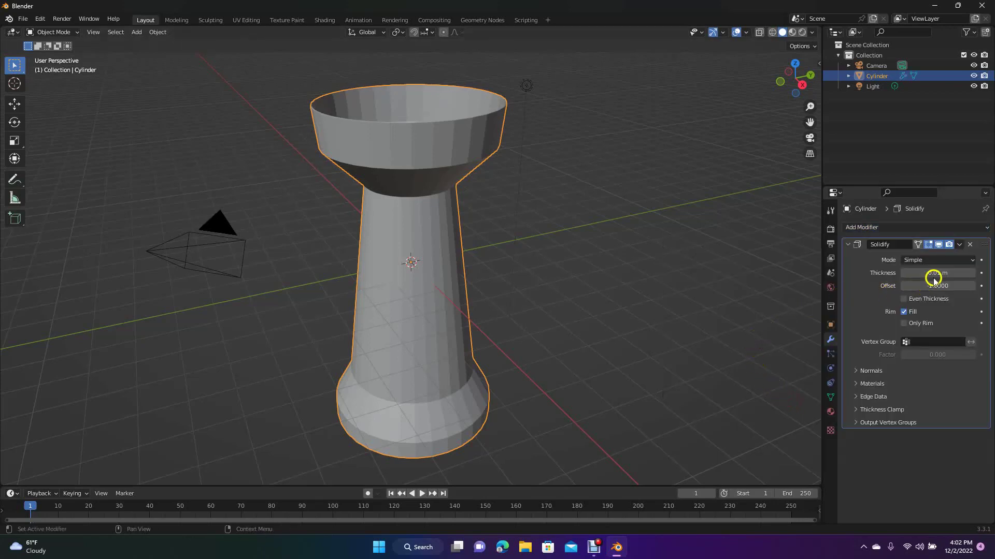
# - Set the vessel's Solidify thickness to 0.14 m
pyautogui.click(973, 273)
pyautogui.click(973, 273)
pyautogui.click(973, 273)
pyautogui.click(972, 273)
pyautogui.click(973, 273)
pyautogui.click(973, 273)
pyautogui.click(973, 272)
pyautogui.click(974, 273)
pyautogui.click(974, 273)
pyautogui.moveTo(794, 81)
pyautogui.mouseDown()
pyautogui.moveTo(780, 121)
pyautogui.moveTo(803, 129)
pyautogui.moveTo(776, 108)
pyautogui.moveTo(797, 132)
pyautogui.moveTo(786, 149)
pyautogui.moveTo(792, 82)
pyautogui.mouseUp()
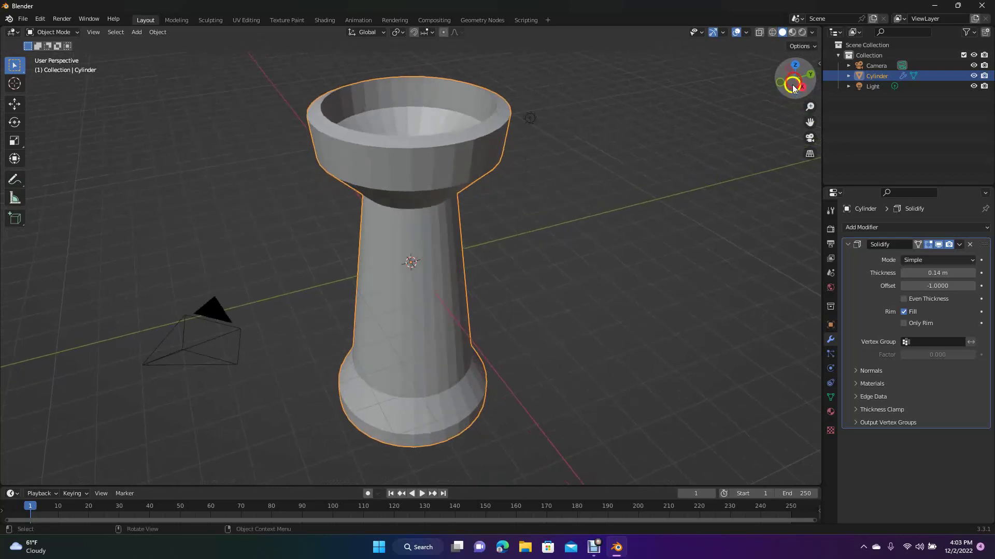
# - Apply Shade Auto Smooth to the vessel
pyautogui.click(752, 207)
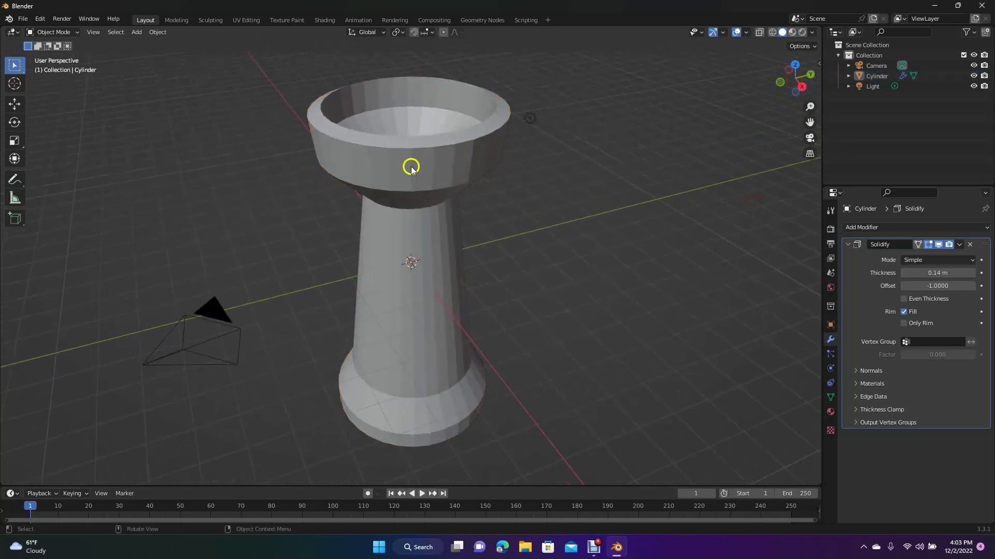
pyautogui.click(401, 242)
pyautogui.rightClick(401, 237)
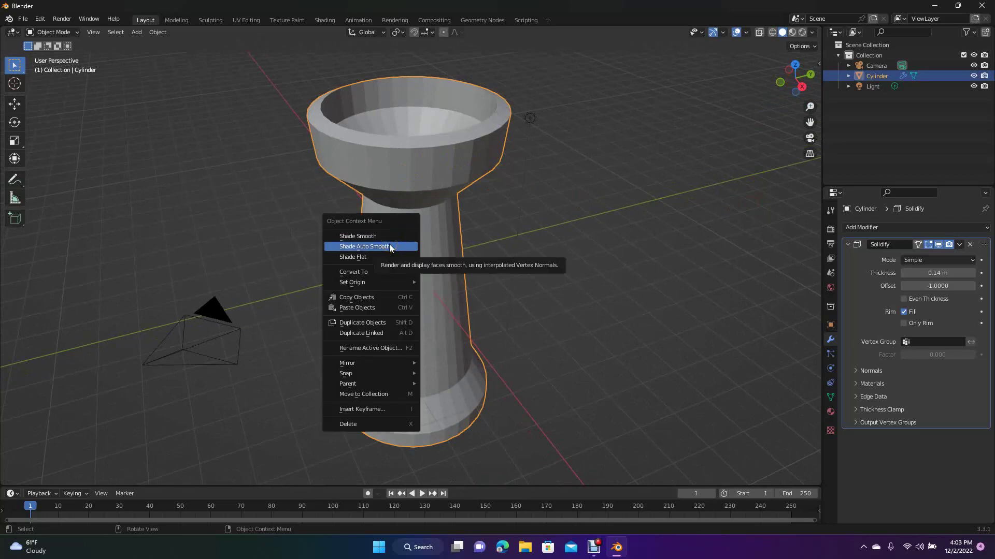
pyautogui.click(389, 246)
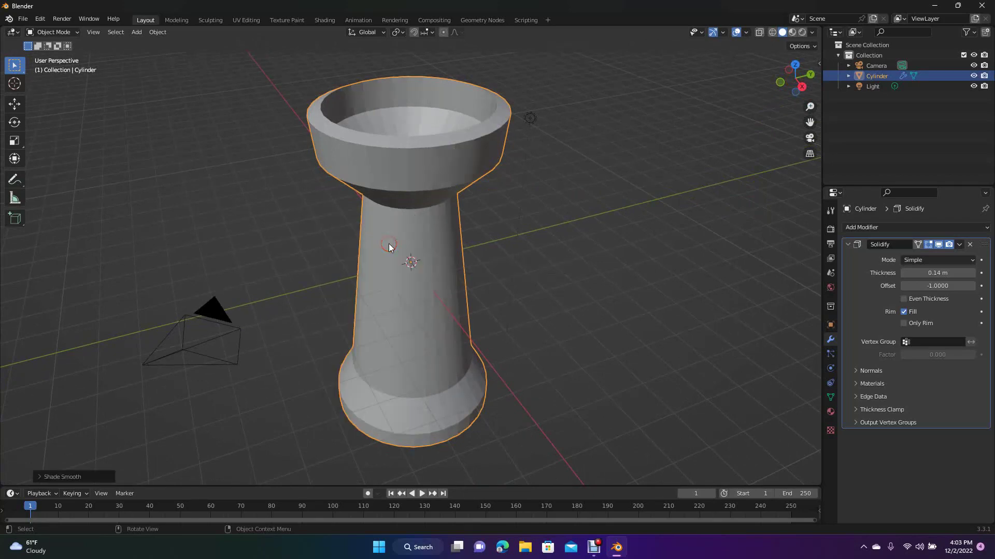
pyautogui.click(597, 232)
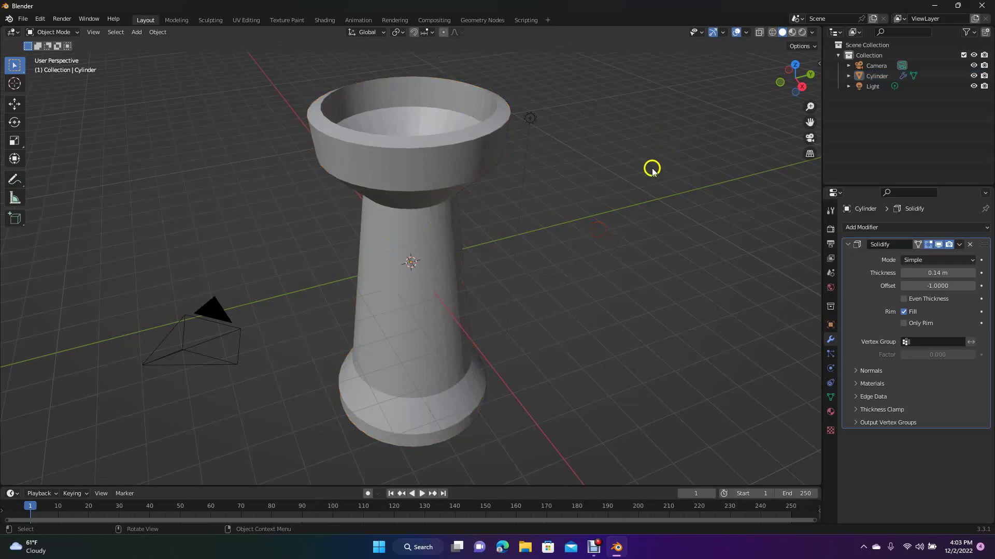
pyautogui.moveTo(792, 83); pyautogui.dragTo(746, 75)
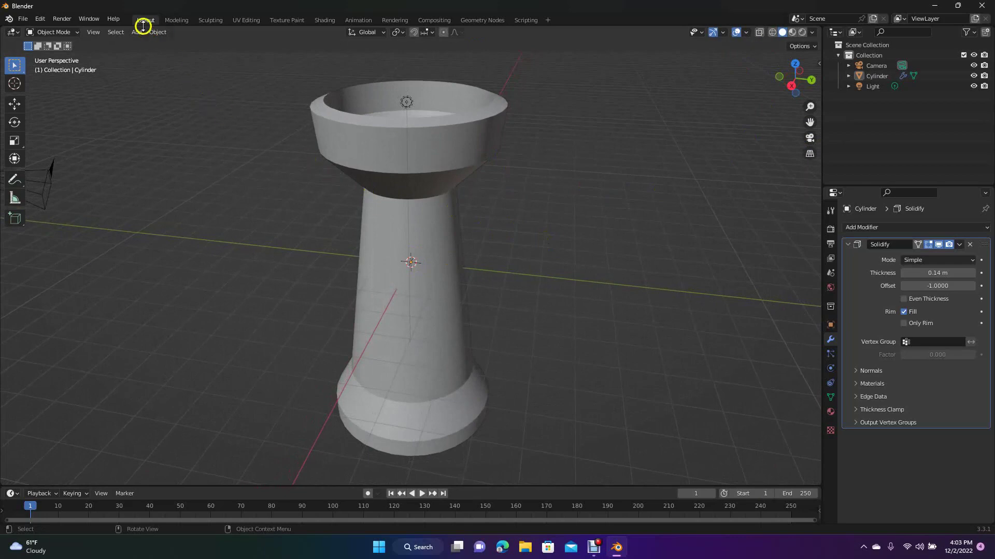
# - Scale the whole vessel down uniformly to about 0.45 of its size
pyautogui.click(389, 231)
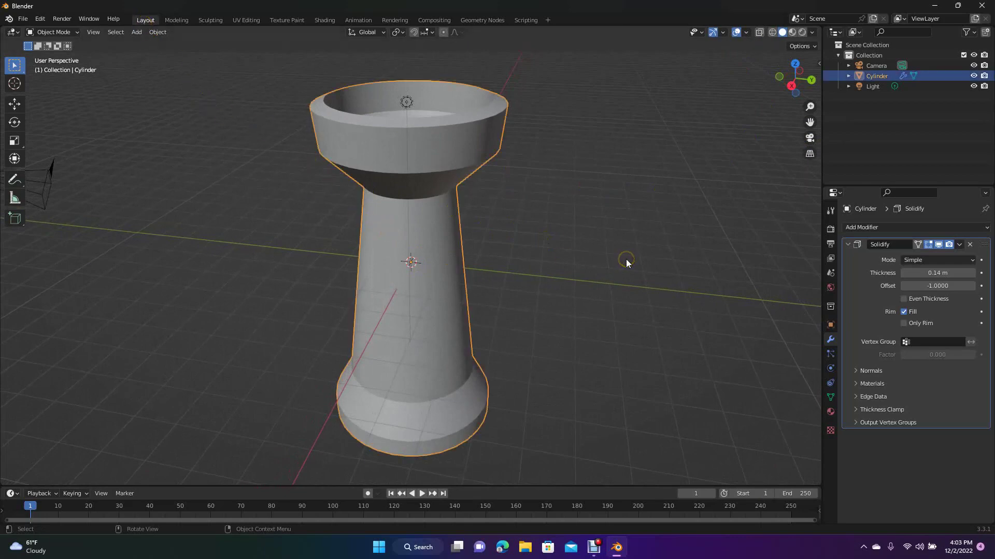
pyautogui.press('s')
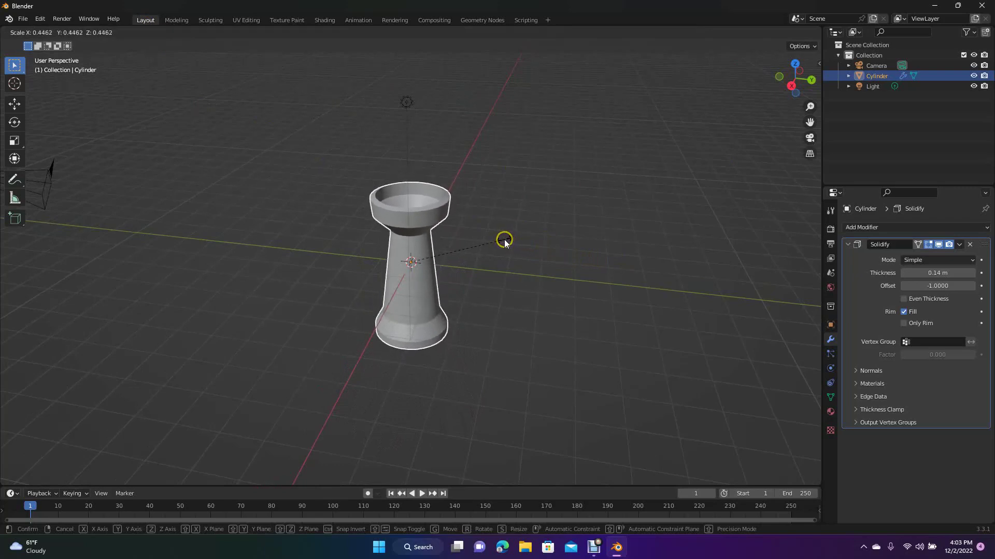
pyautogui.click(504, 242)
pyautogui.click(575, 238)
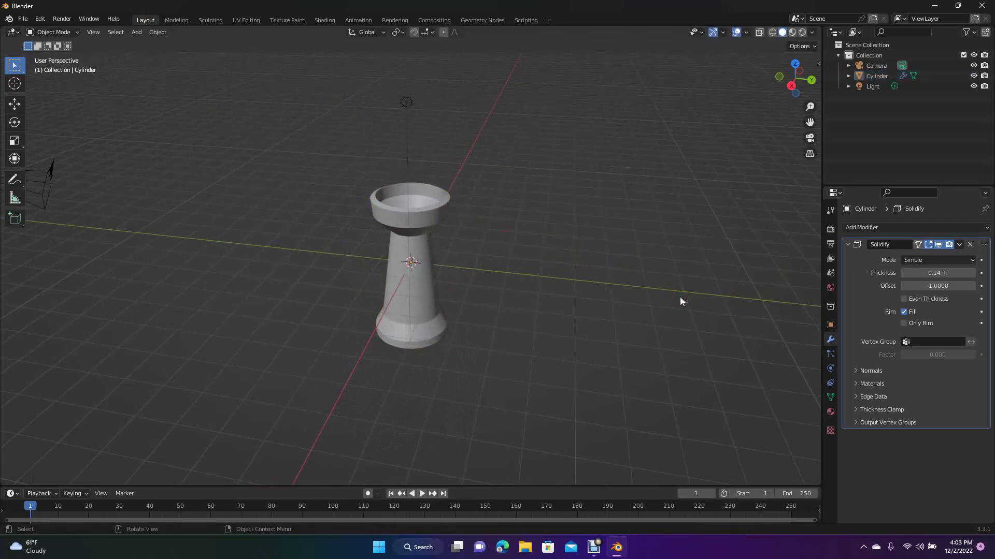
# - In top view, duplicate the vessel and place the copy diagonally behind it, toward negative X and positive Y
pyautogui.press('KP_7')
pyautogui.moveTo(331, 199); pyautogui.dragTo(504, 342)
pyautogui.click(530, 361)
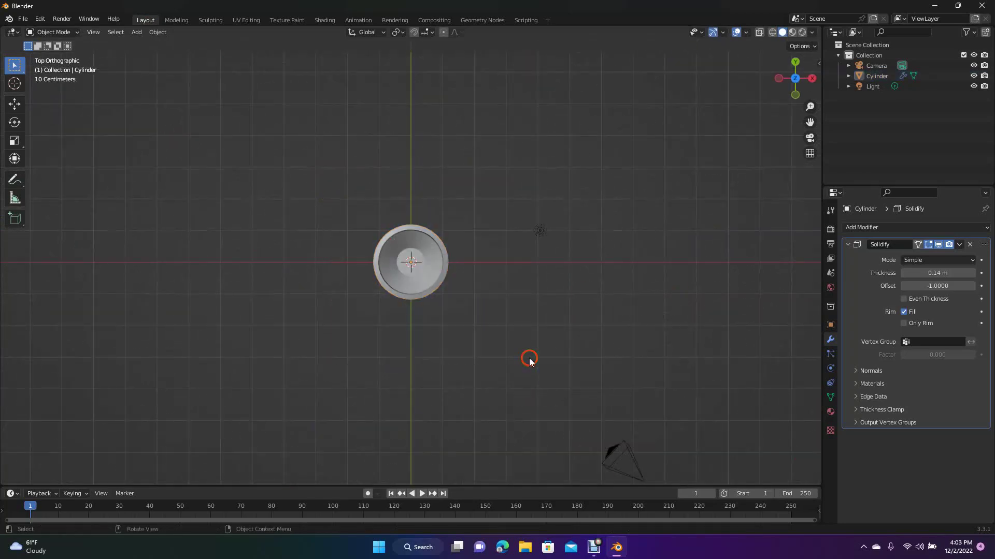
pyautogui.moveTo(339, 203); pyautogui.dragTo(485, 330)
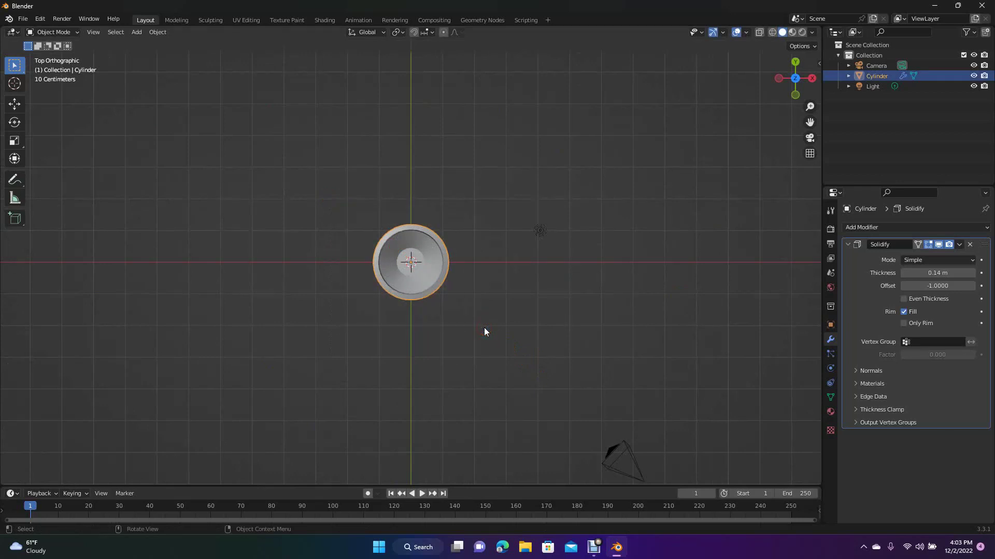
pyautogui.click(484, 332)
pyautogui.moveTo(339, 204); pyautogui.dragTo(517, 372)
pyautogui.hotkey('shift', 'd')
pyautogui.click(439, 293)
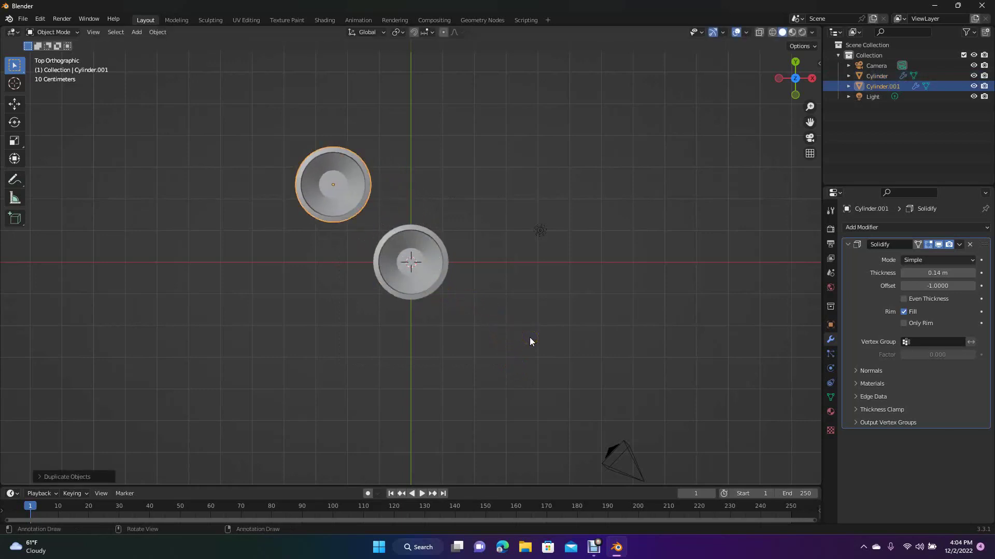
# - Duplicate the copied vessel and move the new one about 5 m along the X axis, forming a triangle of three
pyautogui.hotkey('shift', 'd')
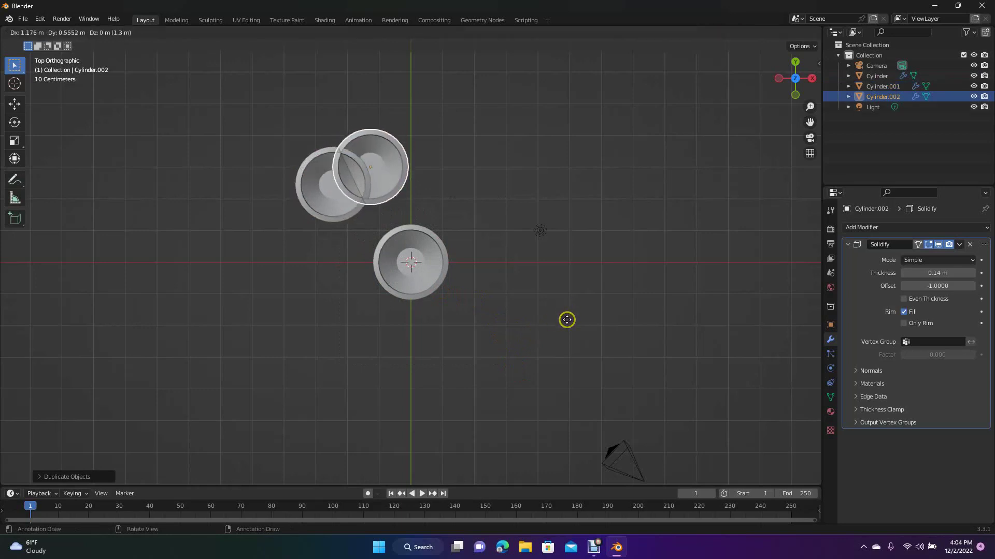
pyautogui.press('x')
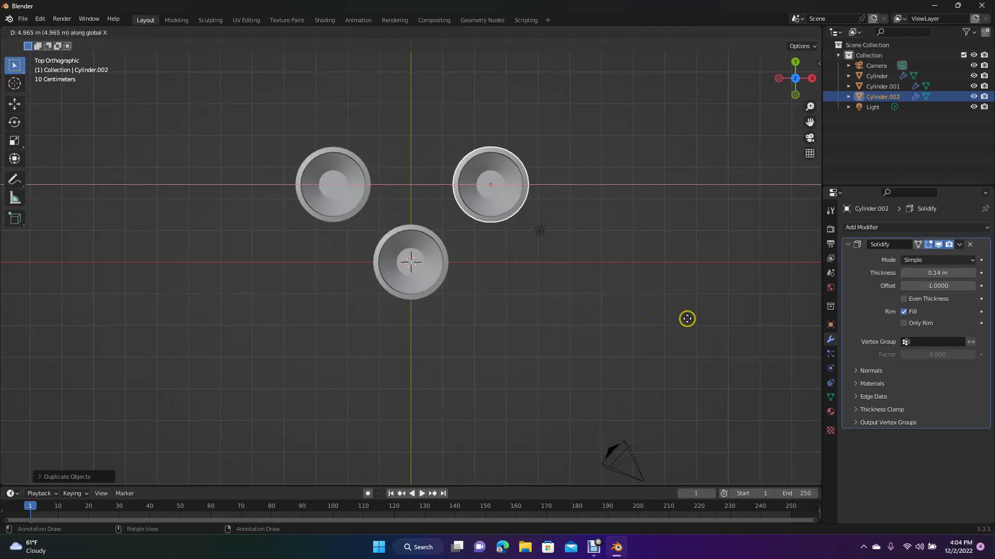
pyautogui.click(687, 319)
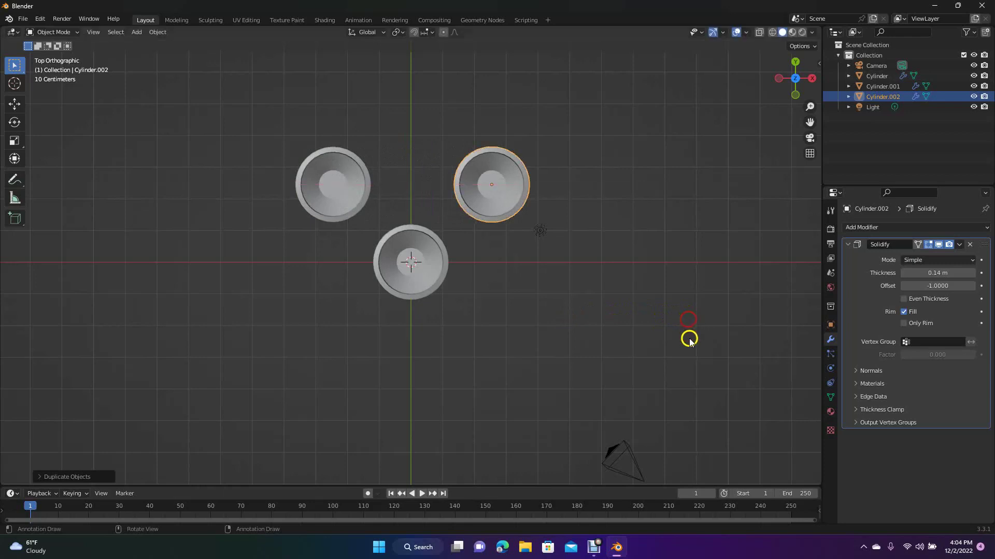
pyautogui.press('KP_1')
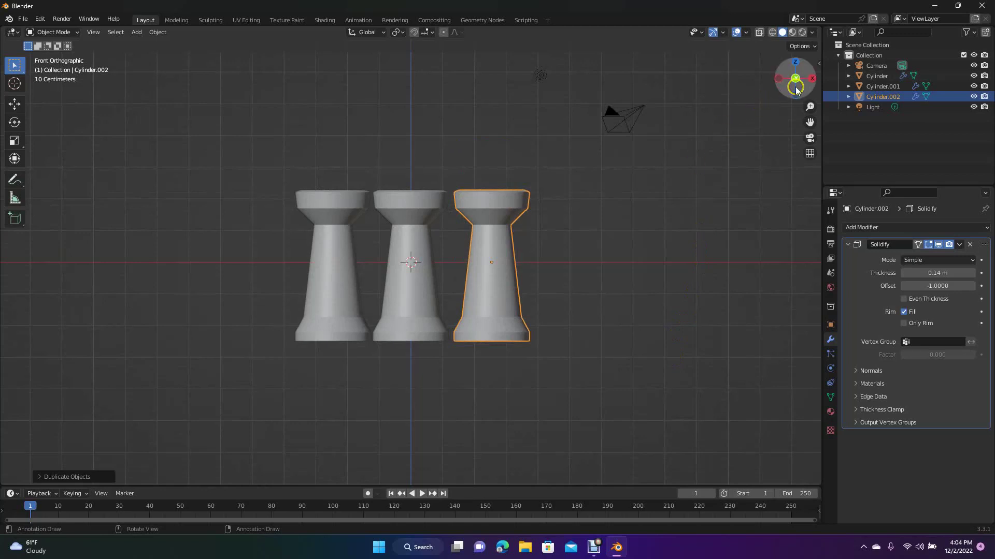
pyautogui.moveTo(794, 83); pyautogui.dragTo(816, 130)
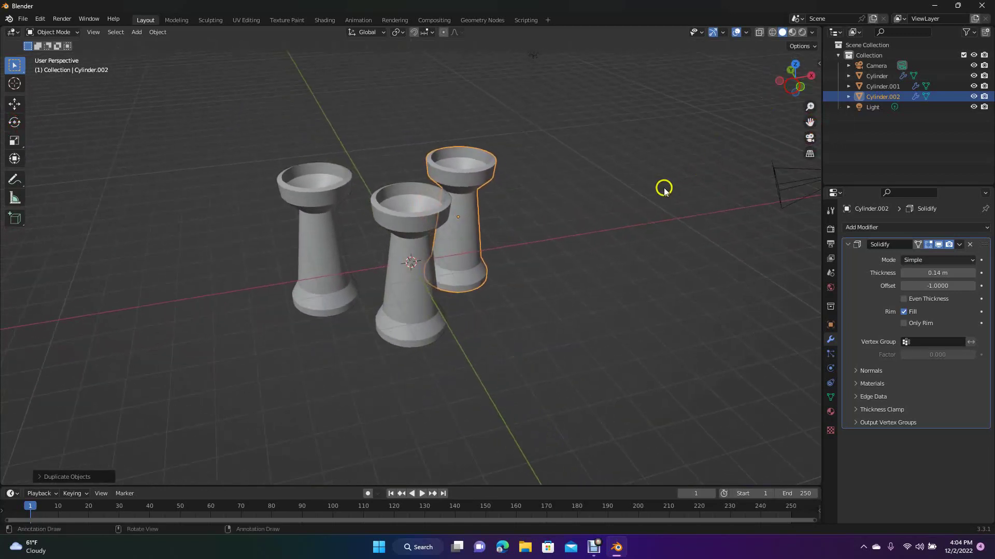
pyautogui.click(620, 237)
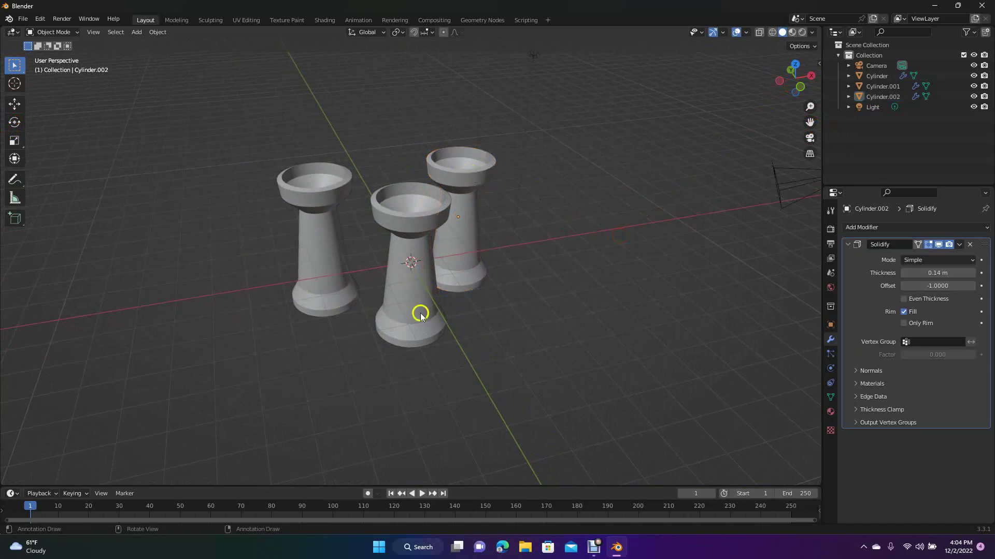
pyautogui.click(315, 210)
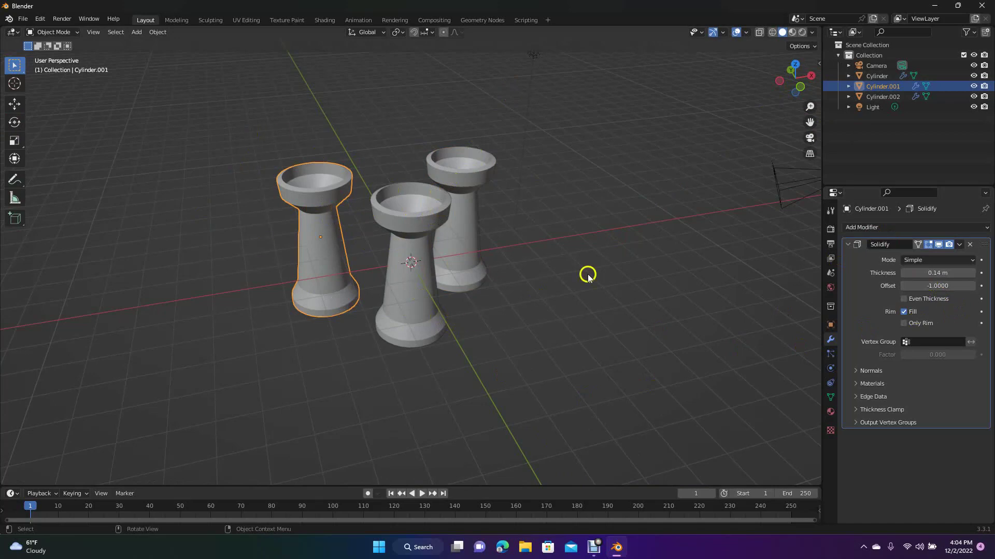
pyautogui.click(610, 250)
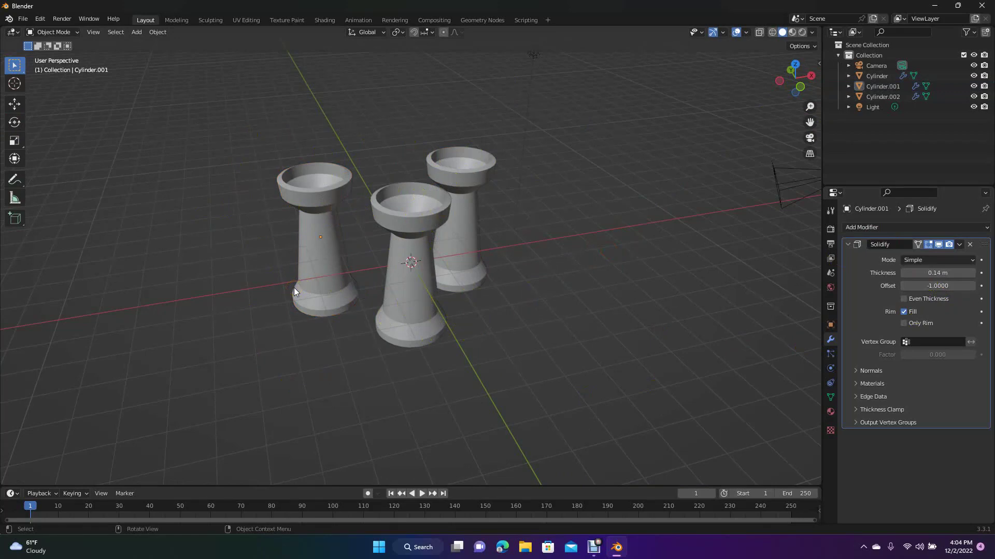
# - Add a plane mesh and move it straight down to the level of the vessels' bases
pyautogui.click(136, 34)
pyautogui.moveTo(144, 42)
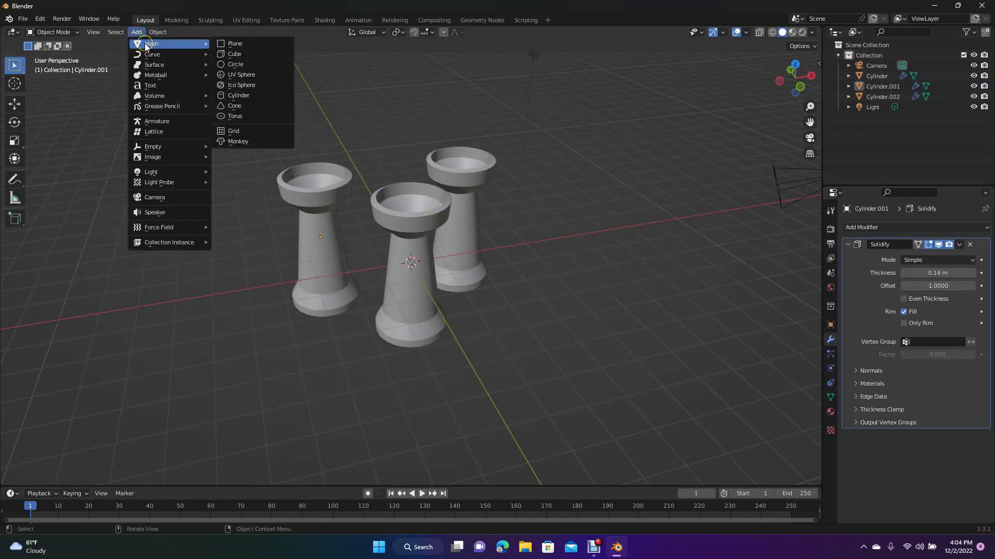
pyautogui.click(225, 46)
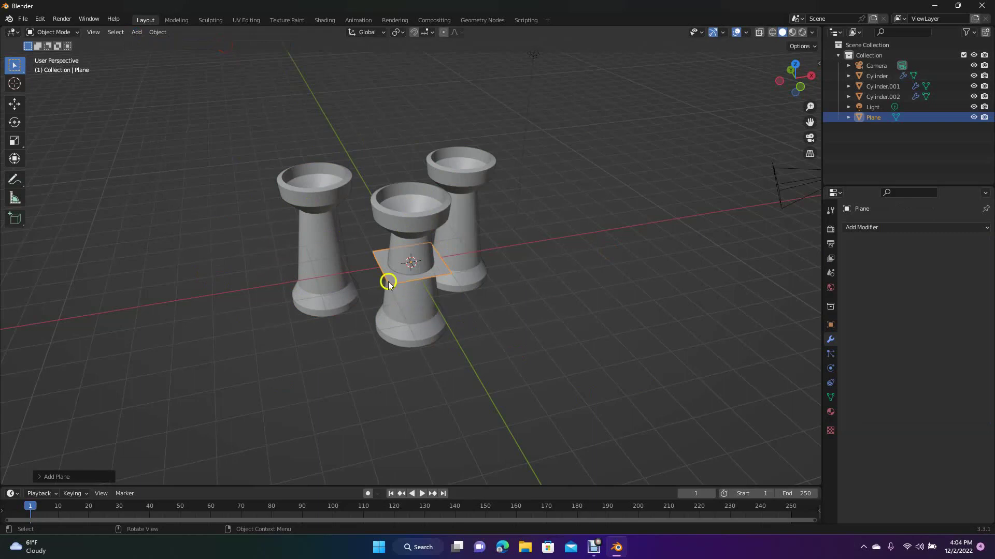
pyautogui.click(14, 104)
pyautogui.moveTo(412, 226); pyautogui.dragTo(413, 293)
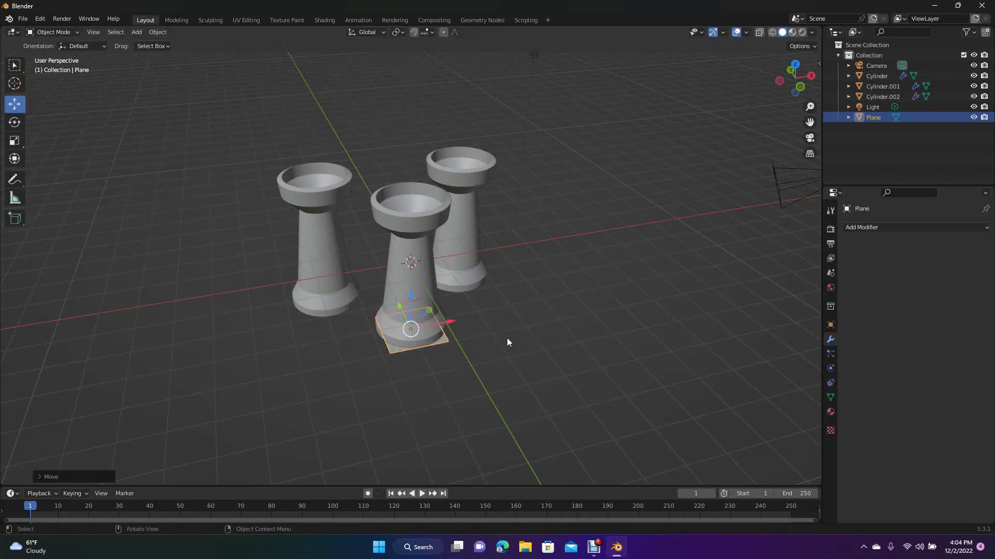
# - Scale the plane up by about 7.08 to form a floor beneath all three vessels
pyautogui.press('s')
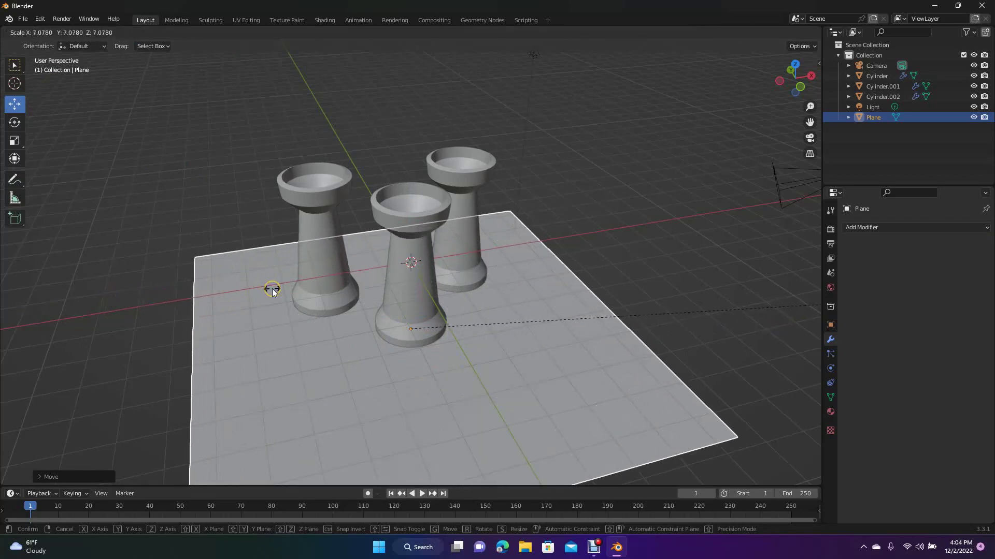
pyautogui.click(272, 288)
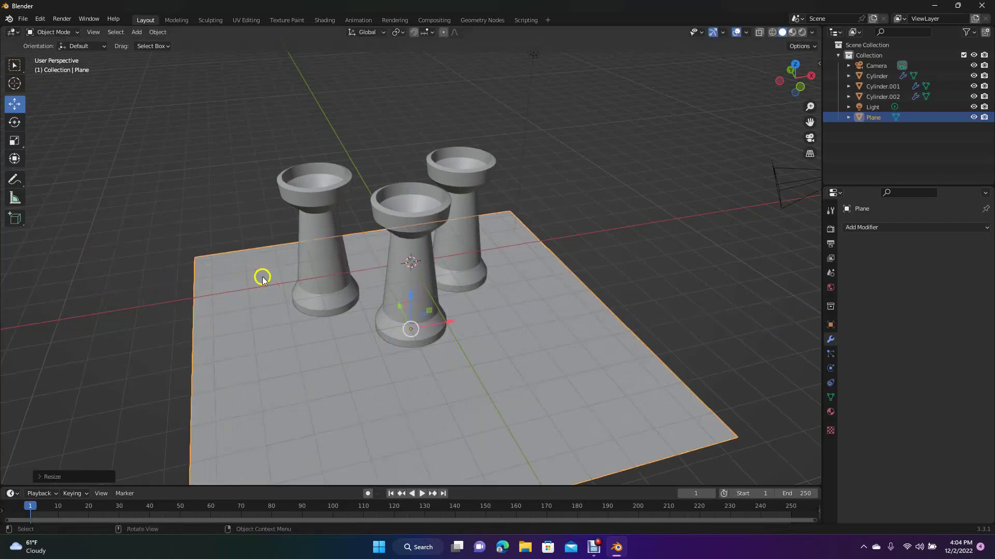
pyautogui.moveTo(792, 78)
pyautogui.mouseDown()
pyautogui.moveTo(713, 84)
pyautogui.moveTo(659, 54)
pyautogui.moveTo(686, 73)
pyautogui.moveTo(791, 88)
pyautogui.mouseUp()
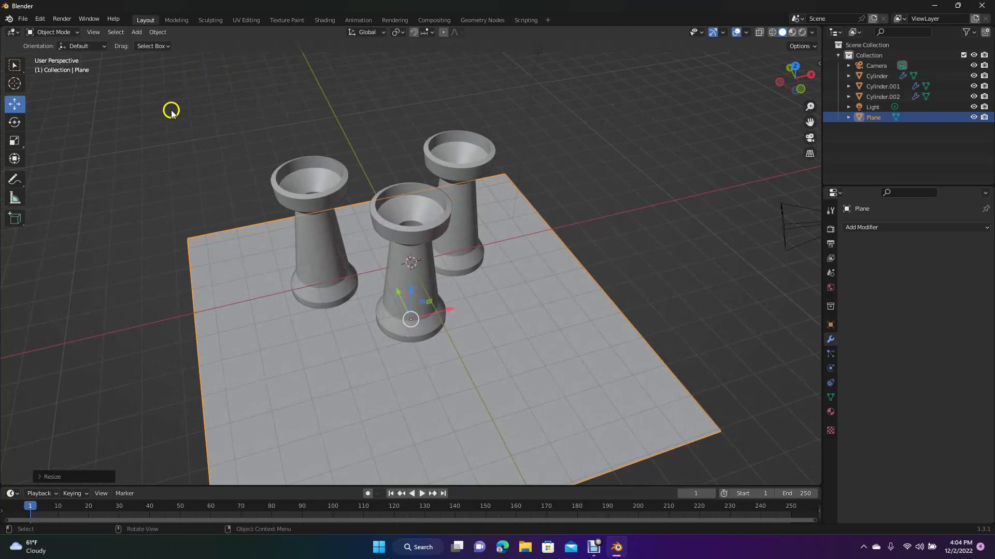
# - Extrude the floor plane's edge on the negative X side straight up along Z by about 8 m to form a back wall
pyautogui.click(181, 21)
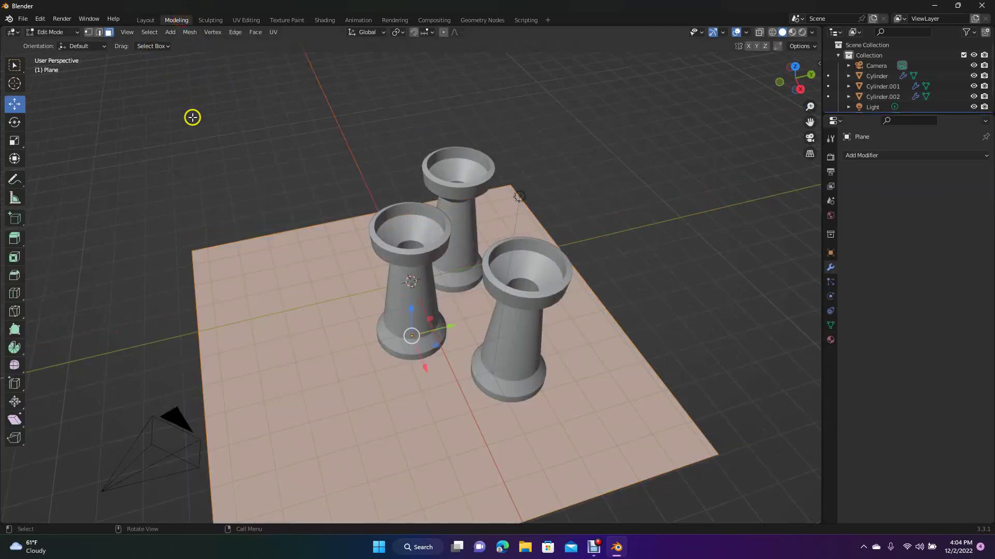
pyautogui.click(101, 32)
pyautogui.click(101, 32)
pyautogui.click(215, 142)
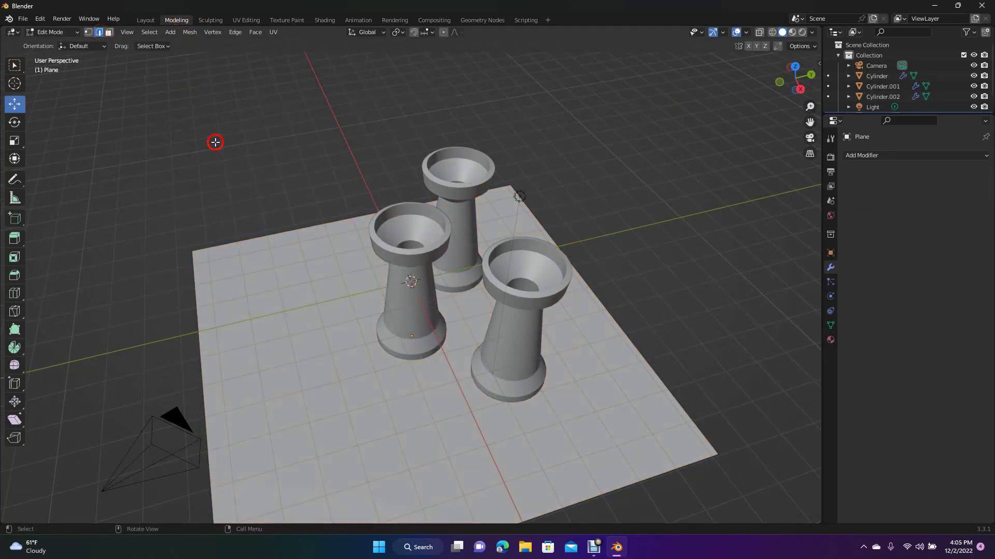
pyautogui.click(291, 230)
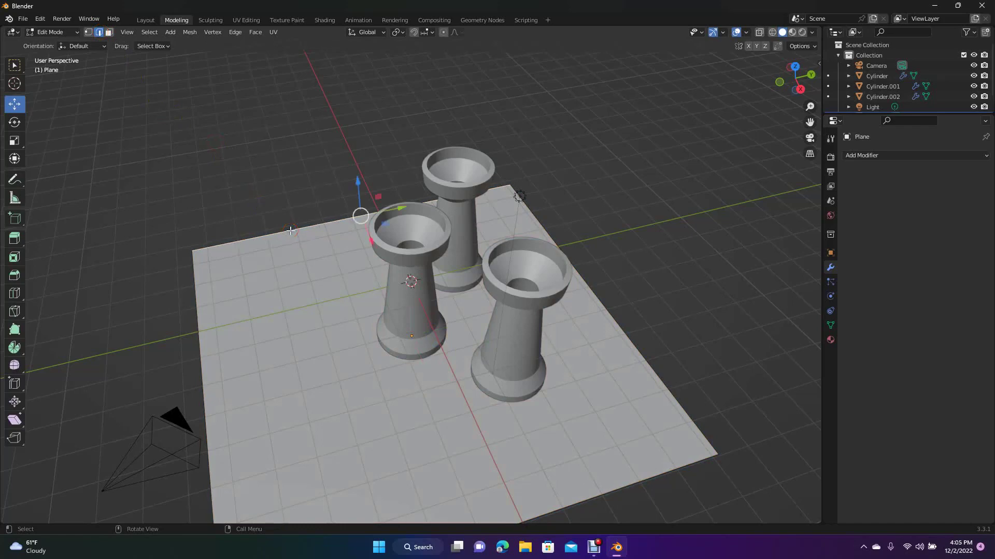
pyautogui.press('e')
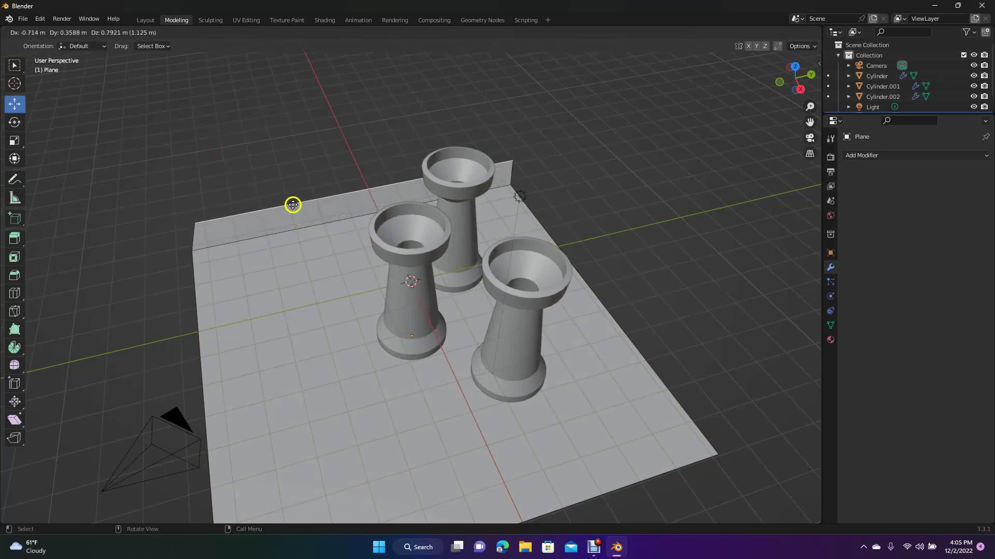
pyautogui.press('z')
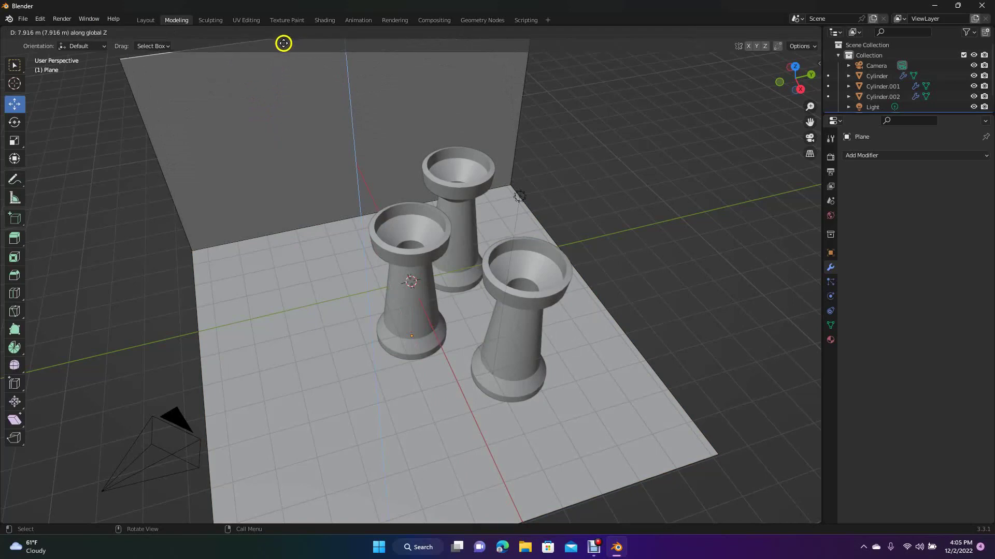
pyautogui.click(280, 479)
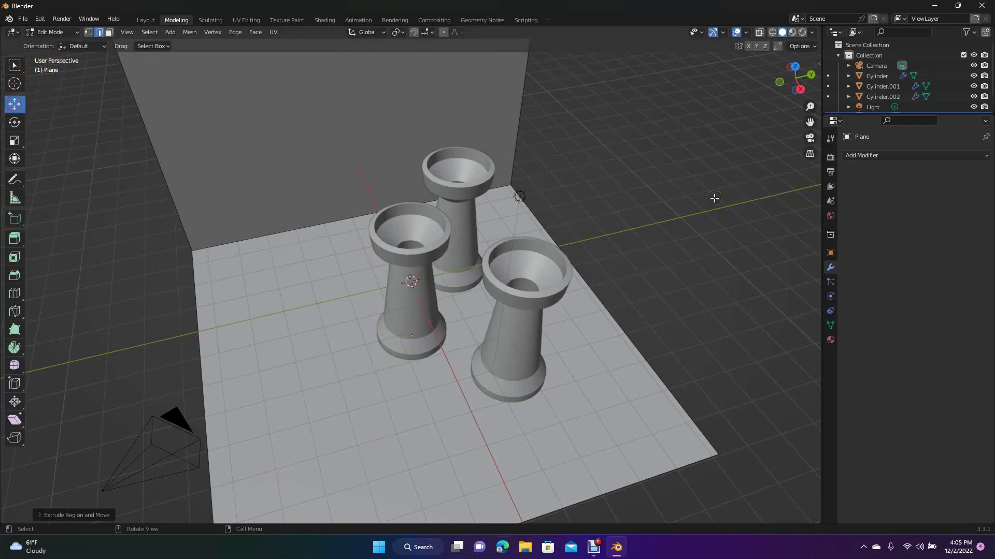
pyautogui.scroll(-4, 714, 198)
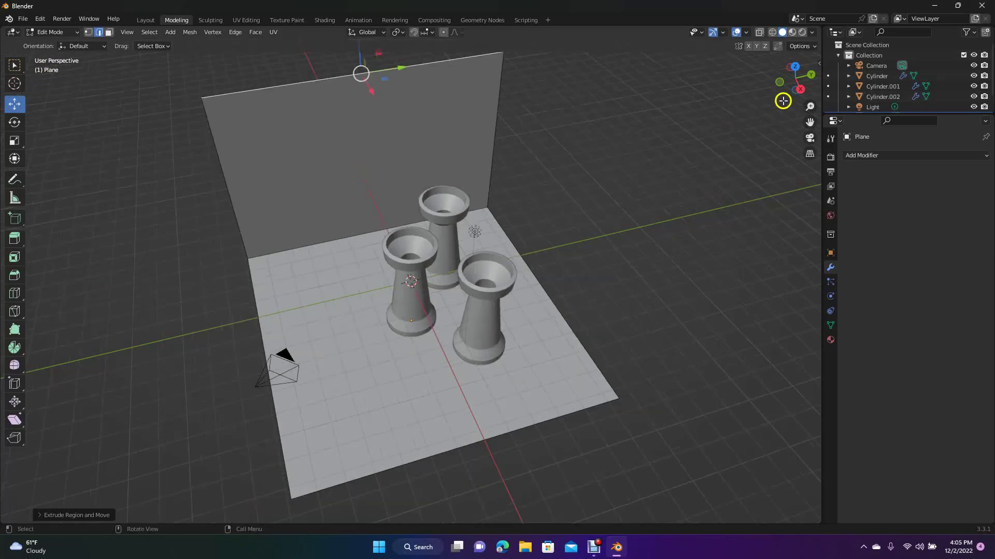
pyautogui.moveTo(794, 85); pyautogui.dragTo(731, 68)
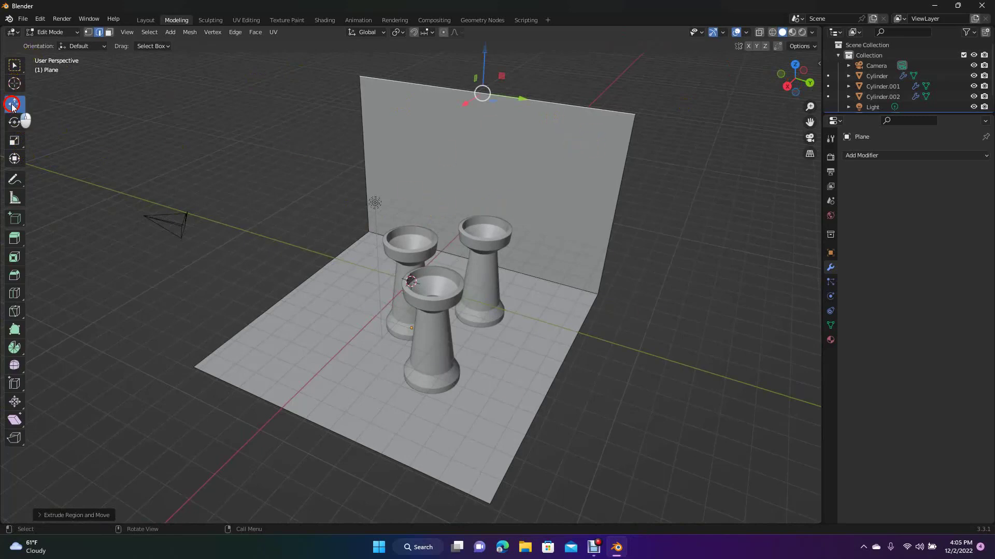
# - In Object Mode, select all three vessels and move them together along negative Y toward the middle of the floor
pyautogui.click(147, 20)
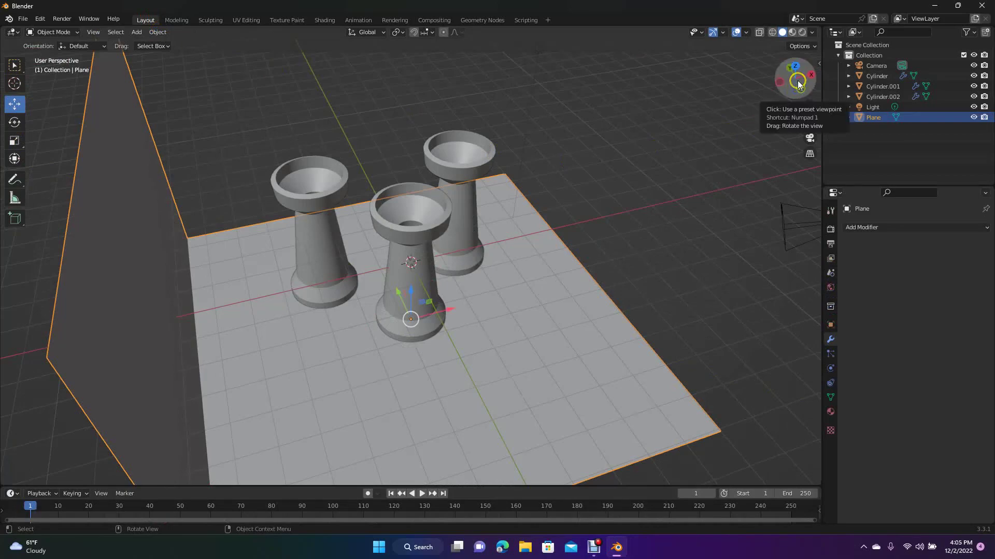
pyautogui.moveTo(798, 85); pyautogui.dragTo(668, 98)
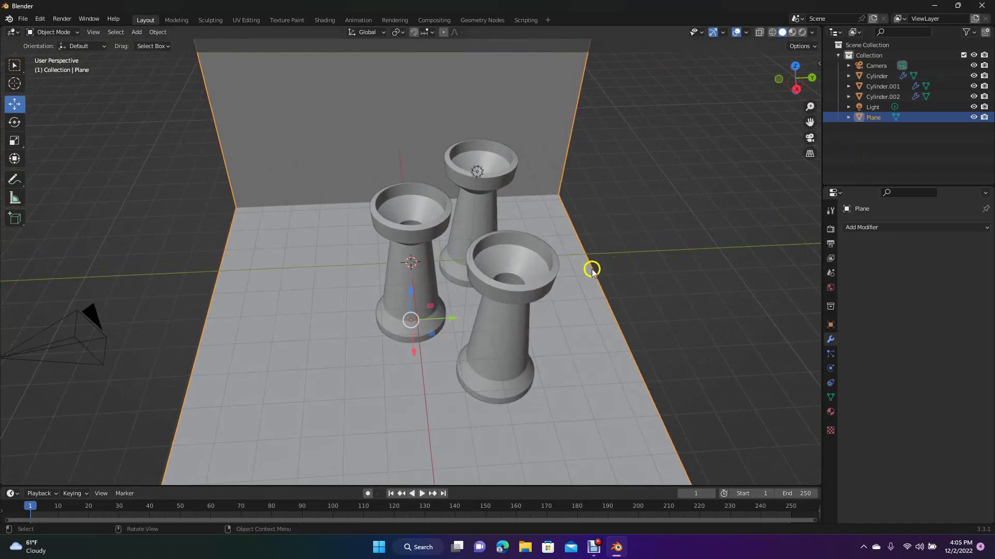
pyautogui.click(430, 229)
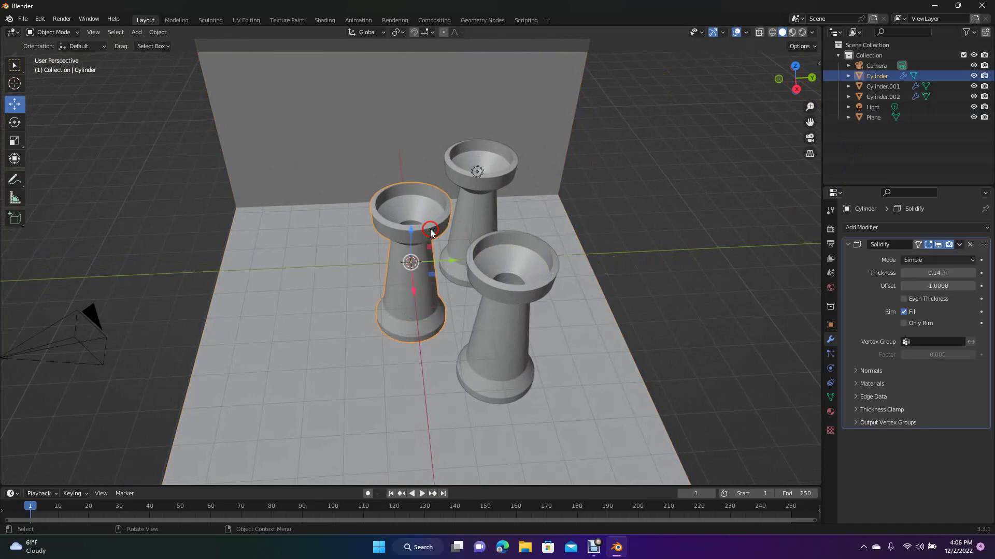
pyautogui.keyDown('shift'); pyautogui.click(489, 224); pyautogui.keyUp('shift')
pyautogui.keyDown('shift'); pyautogui.click(486, 268); pyautogui.keyUp('shift')
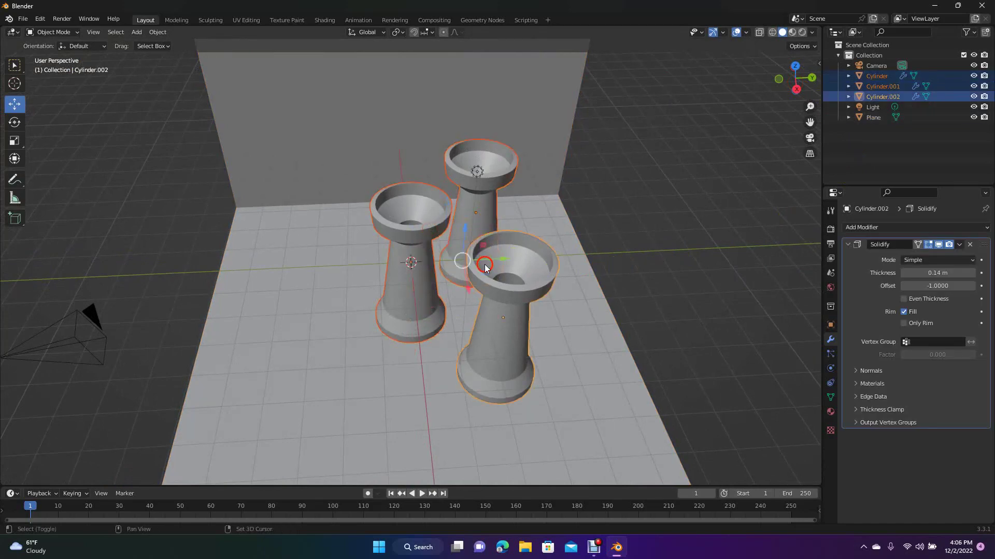
pyautogui.moveTo(497, 259); pyautogui.dragTo(437, 274)
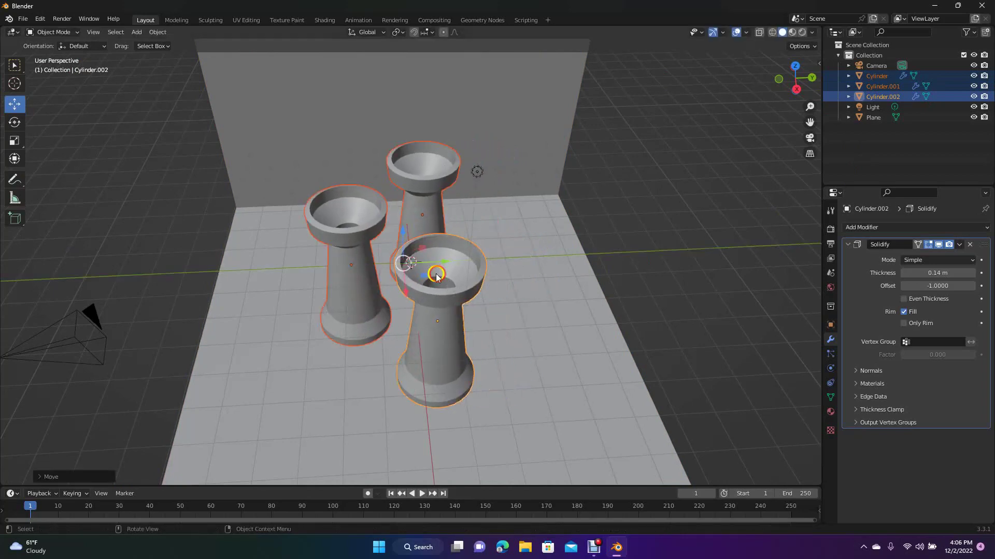
# - Rotate the three vessels together about the Z axis so one stands in front between the other two
pyautogui.click(15, 122)
pyautogui.moveTo(399, 294); pyautogui.dragTo(444, 269)
pyautogui.click(701, 208)
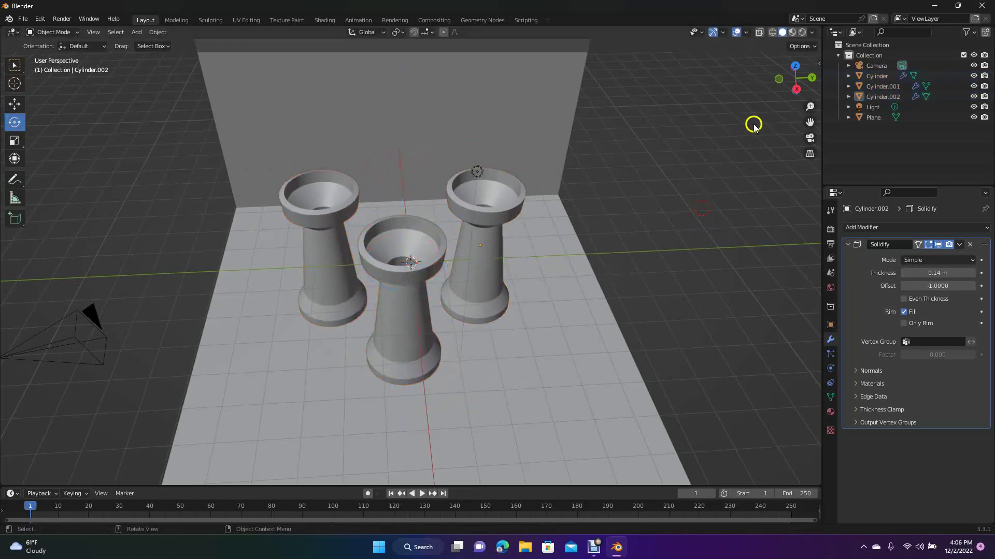
# - In the right orthographic view, lower all three vessels together along Z until their bases rest on the floor plane
pyautogui.moveTo(786, 82); pyautogui.dragTo(741, 471)
pyautogui.click(790, 81)
pyautogui.moveTo(789, 80); pyautogui.dragTo(790, 81)
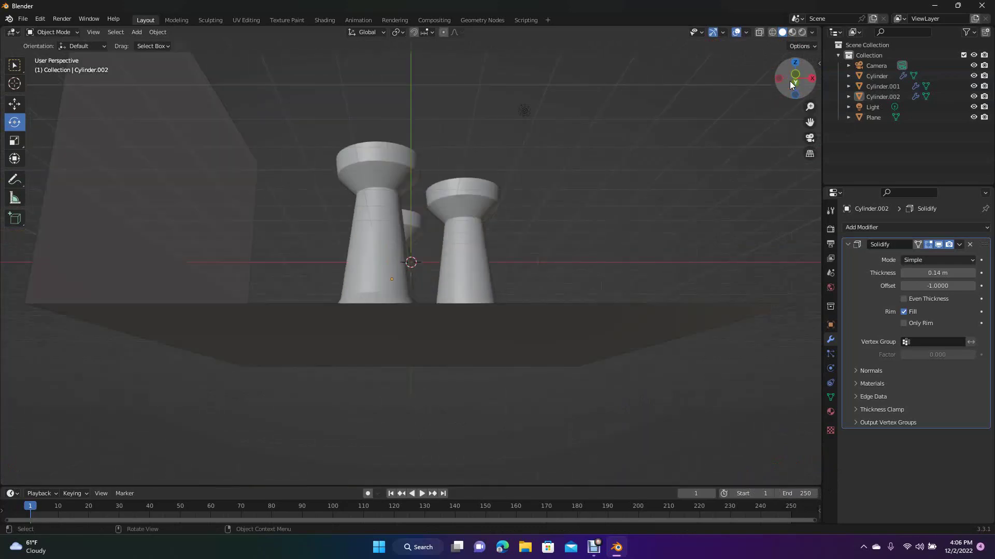
pyautogui.click(790, 81)
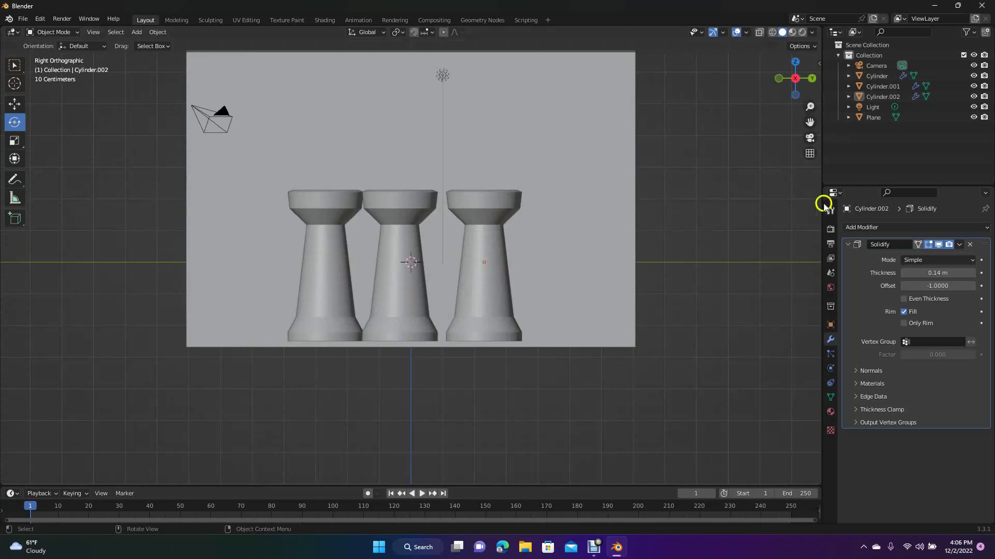
pyautogui.click(330, 278)
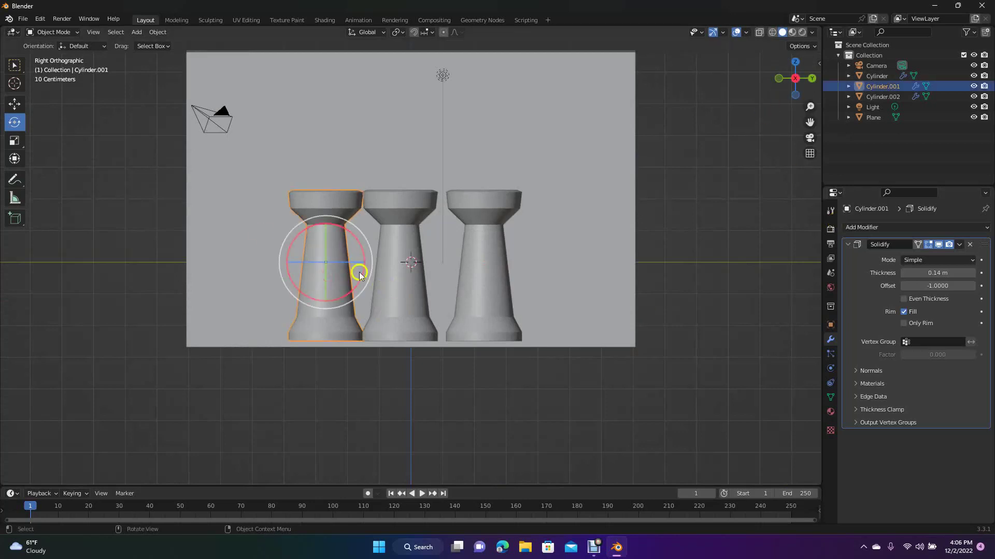
pyautogui.click(15, 104)
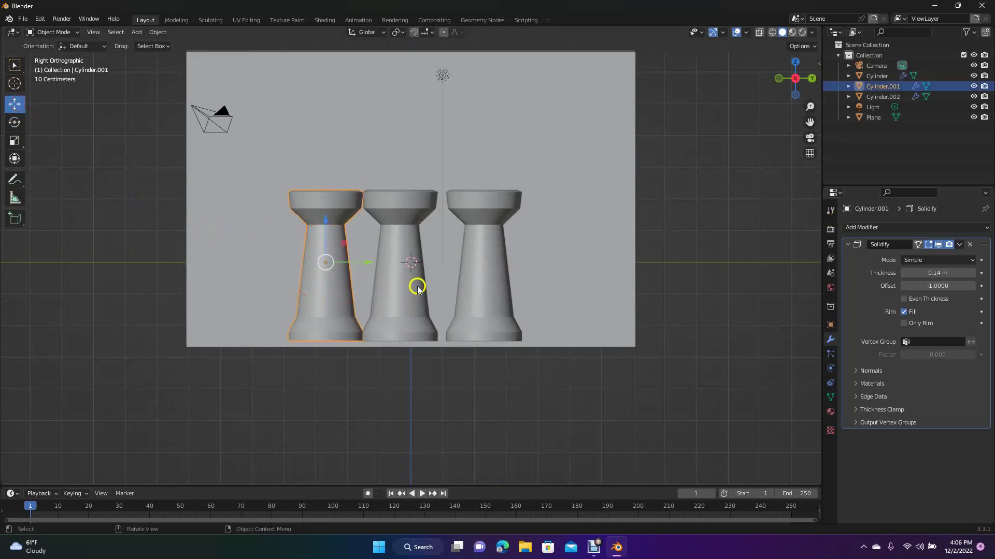
pyautogui.keyDown('shift'); pyautogui.click(393, 287); pyautogui.keyUp('shift')
pyautogui.keyDown('shift'); pyautogui.click(483, 286); pyautogui.keyUp('shift')
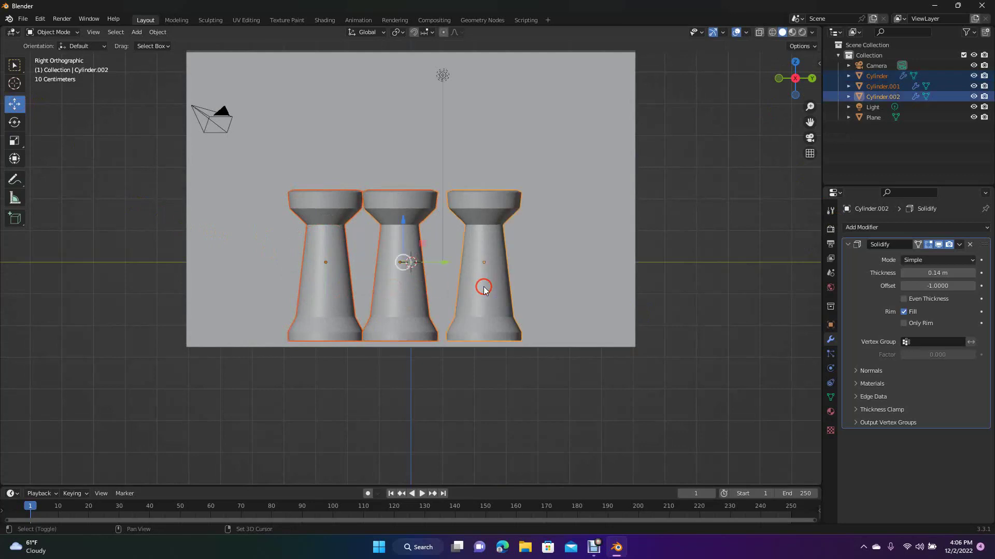
pyautogui.moveTo(403, 222); pyautogui.dragTo(402, 227)
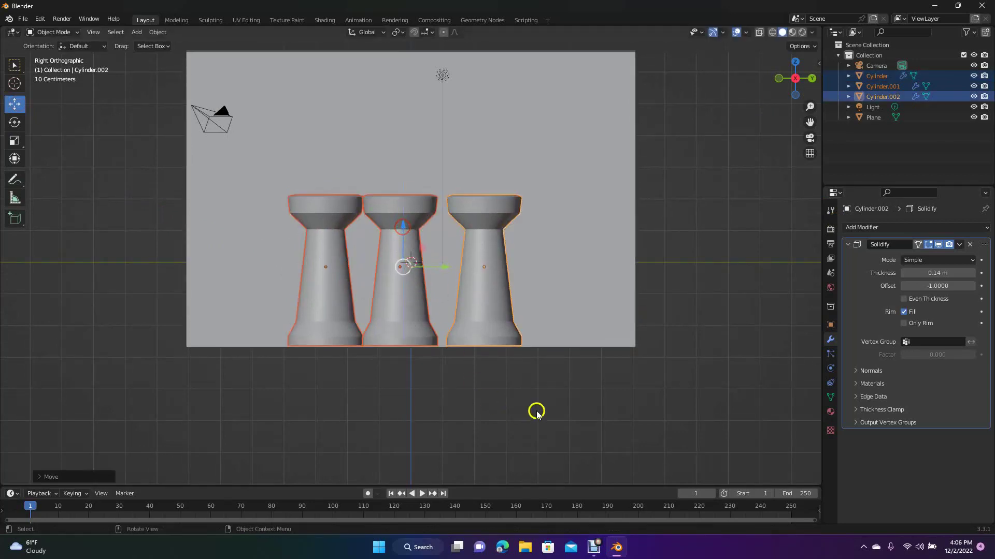
pyautogui.click(527, 391)
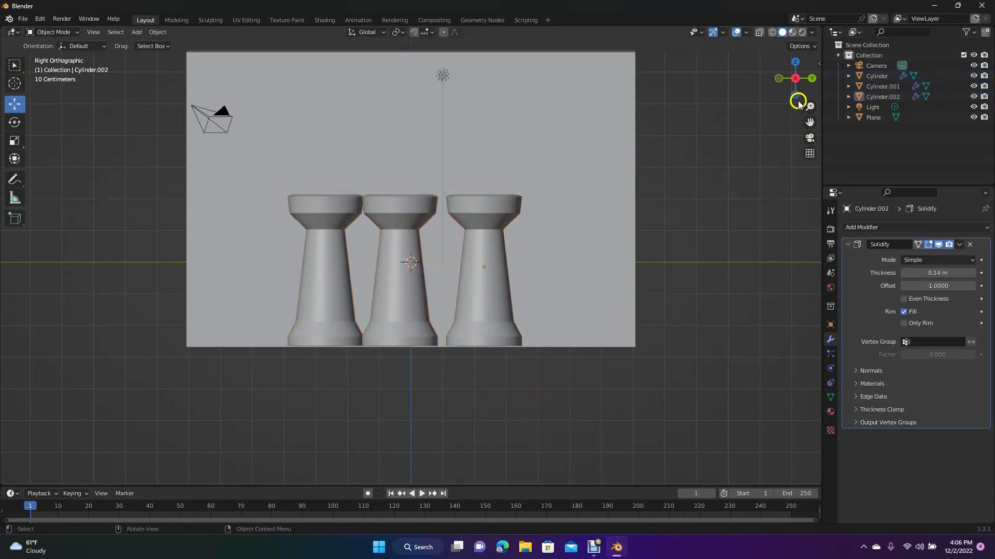
# - Scale the floor-and-wall plane along the Y axis only, so it extends well past the vessels on both sides
pyautogui.moveTo(797, 93); pyautogui.dragTo(801, 122)
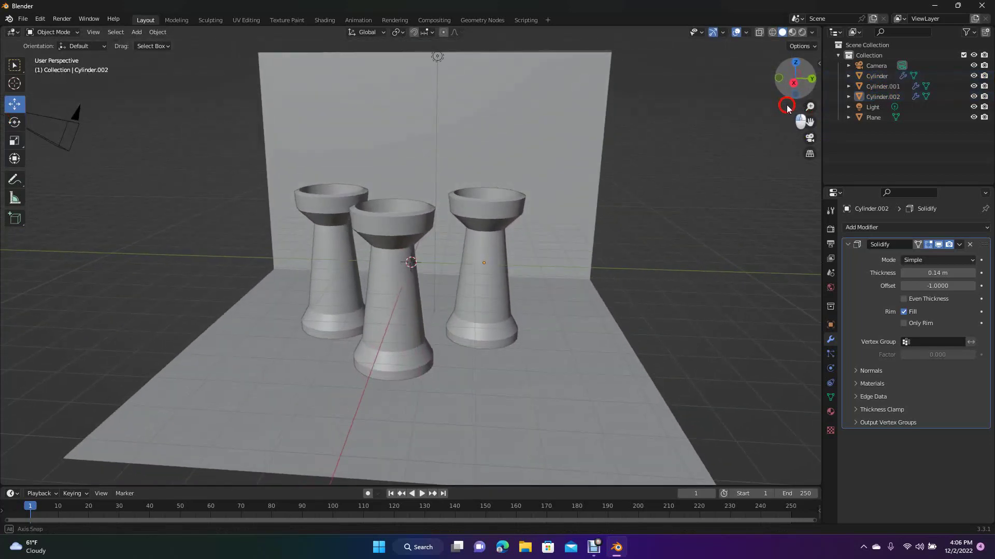
pyautogui.click(588, 205)
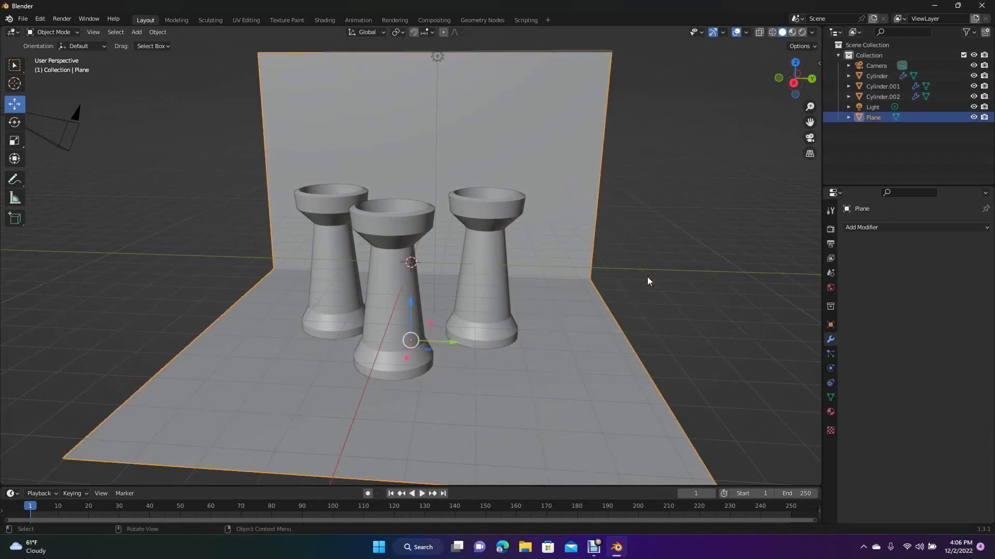
pyautogui.press('s')
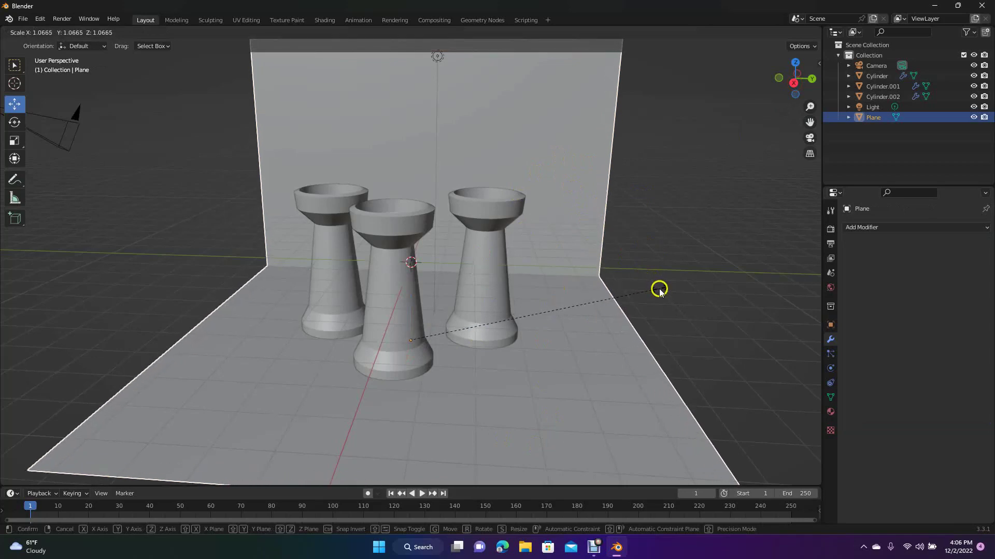
pyautogui.press('z')
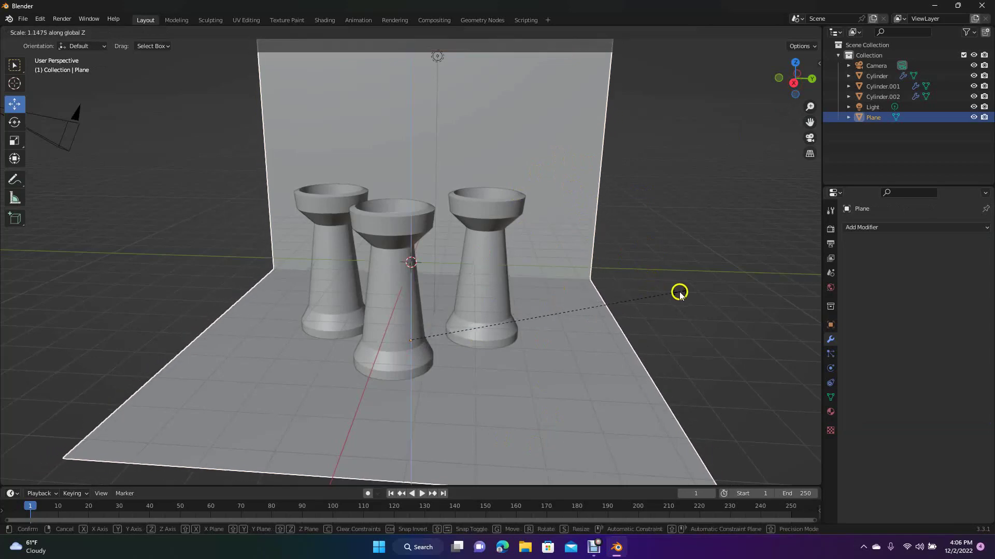
pyautogui.press('x')
pyautogui.press('y')
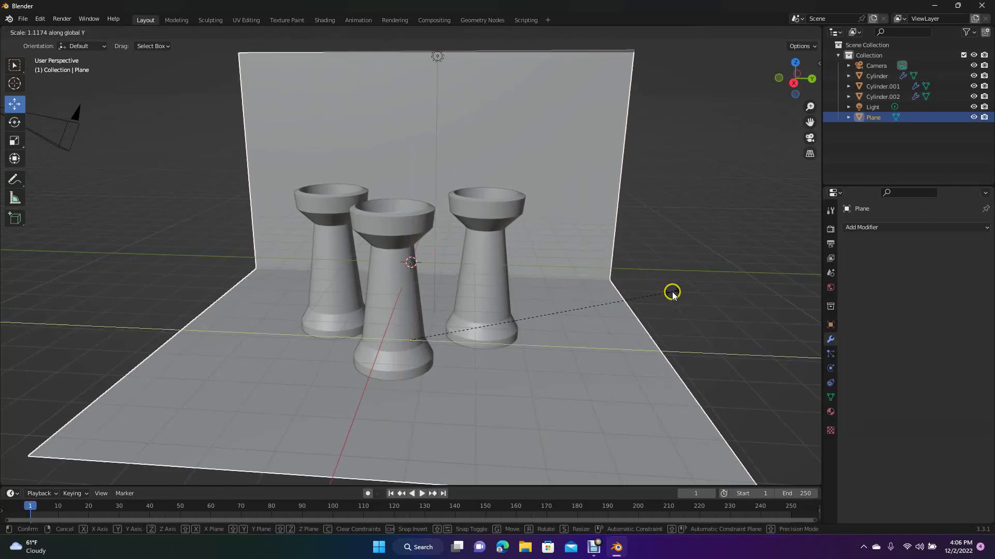
pyautogui.click(746, 309)
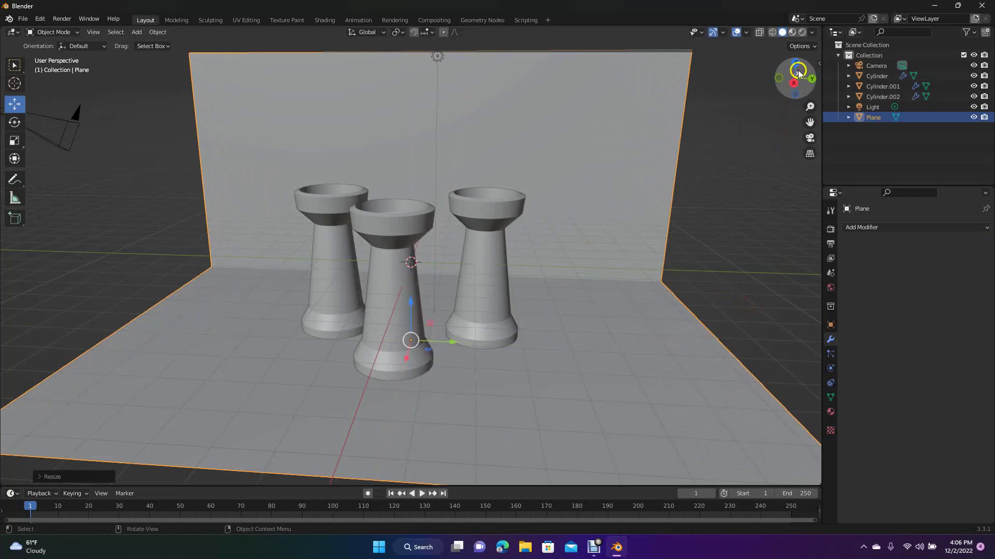
# - Show the scene from a slightly raised angle facing the back wall, in rendered viewport shading
pyautogui.moveTo(799, 73)
pyautogui.mouseDown()
pyautogui.moveTo(697, 111)
pyautogui.moveTo(762, 139)
pyautogui.moveTo(784, 76)
pyautogui.mouseUp()
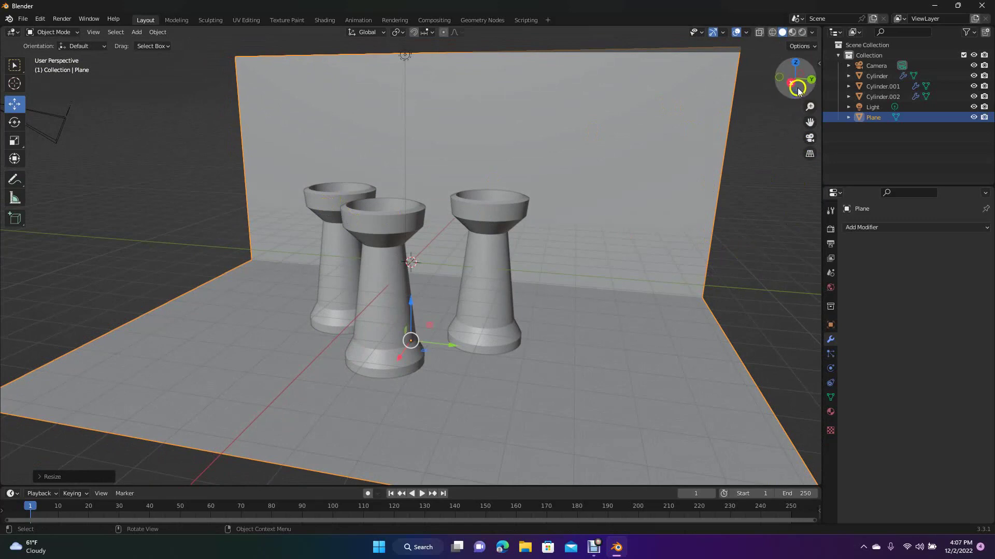
pyautogui.moveTo(795, 82)
pyautogui.mouseDown()
pyautogui.moveTo(785, 85)
pyautogui.moveTo(802, 78)
pyautogui.moveTo(792, 94)
pyautogui.mouseUp()
pyautogui.click(793, 221)
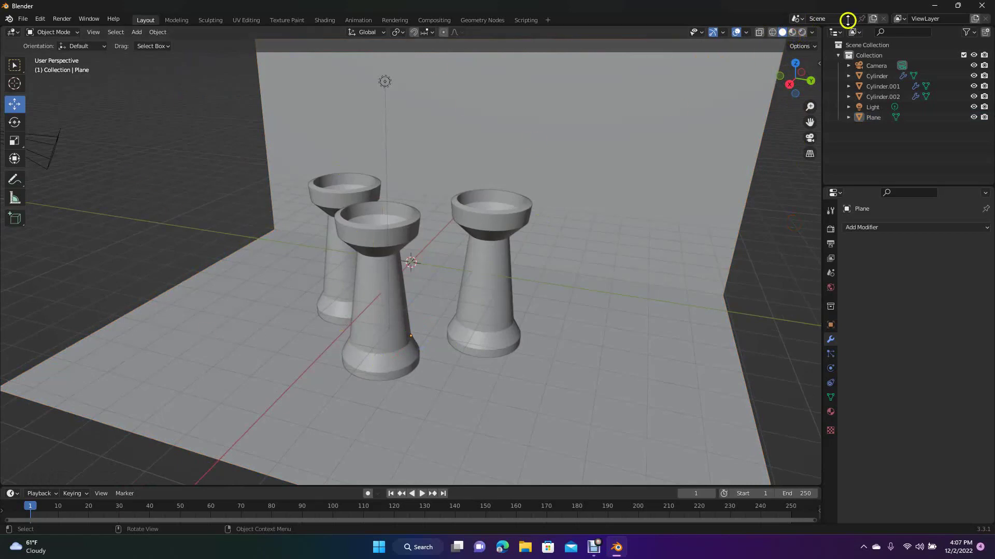
pyautogui.click(803, 32)
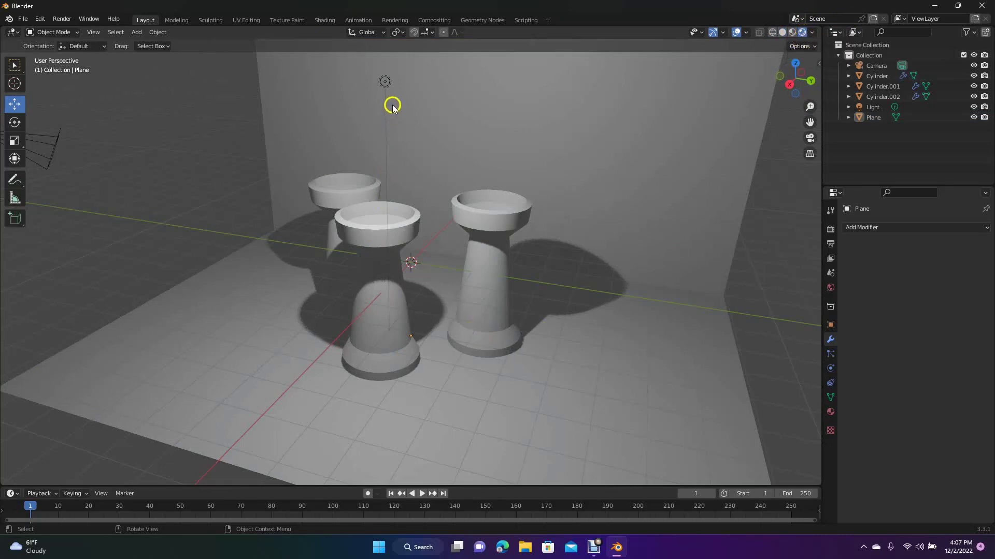
# - Move the light along negative Y to about -0.95 m and raise it to about 6.34 m on Z
pyautogui.click(386, 84)
pyautogui.moveTo(421, 87); pyautogui.dragTo(335, 123)
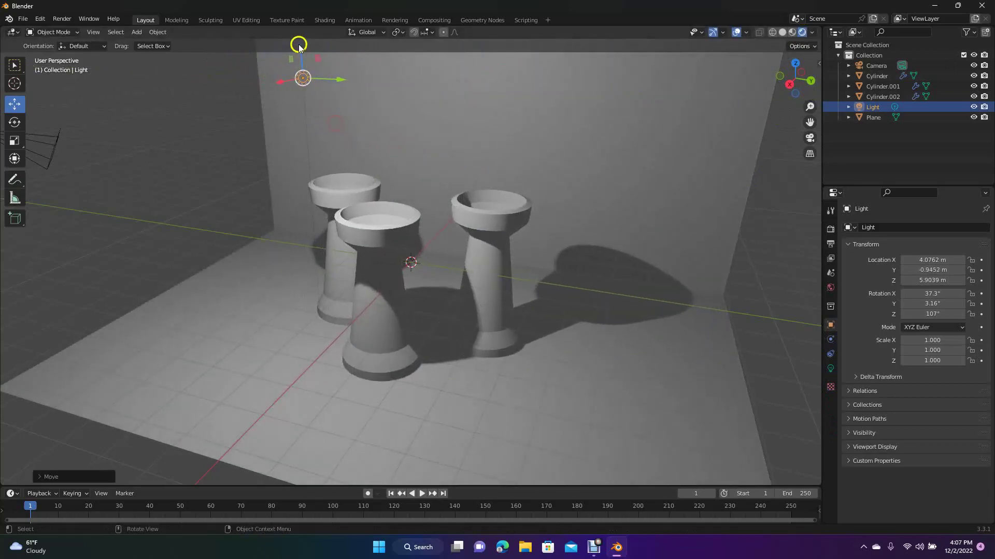
pyautogui.moveTo(303, 62); pyautogui.dragTo(296, 478)
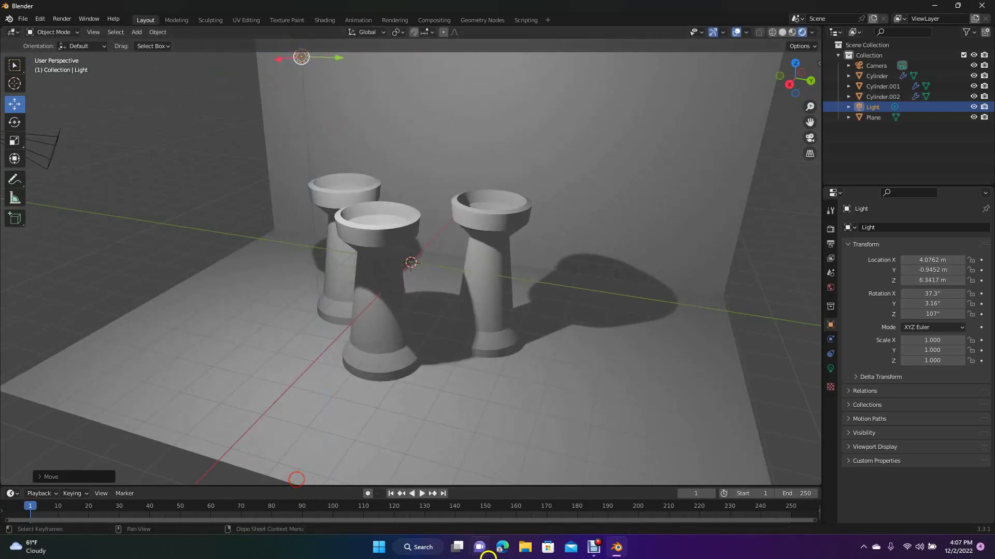
pyautogui.click(179, 191)
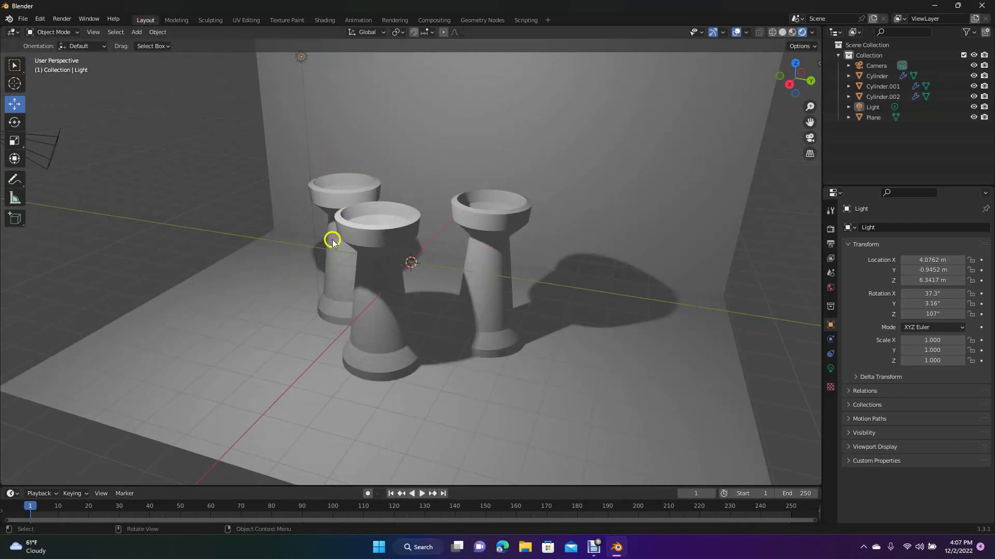
# - Give the vessel Cylinder.002, standing apart from the other two, a new material with a medium blue base color
pyautogui.click(486, 265)
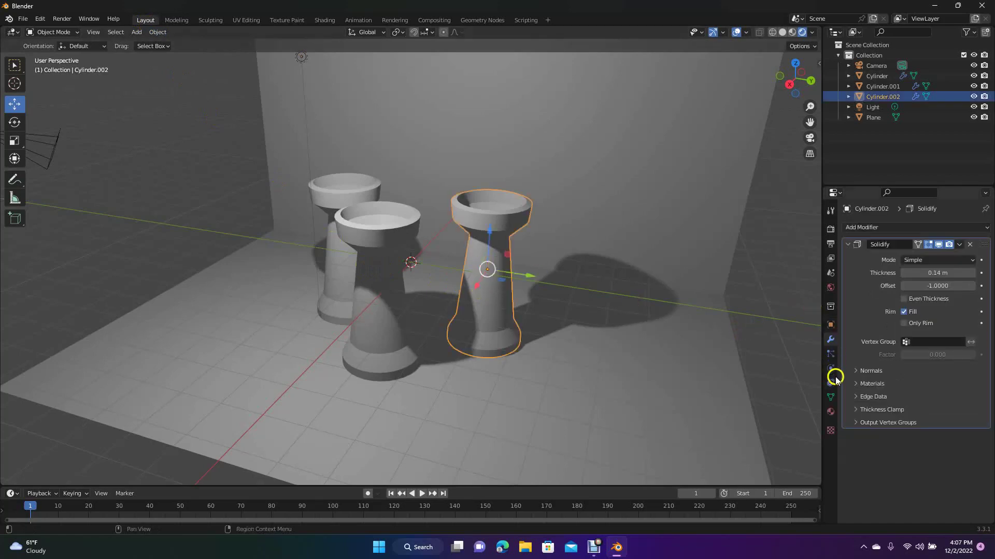
pyautogui.click(829, 411)
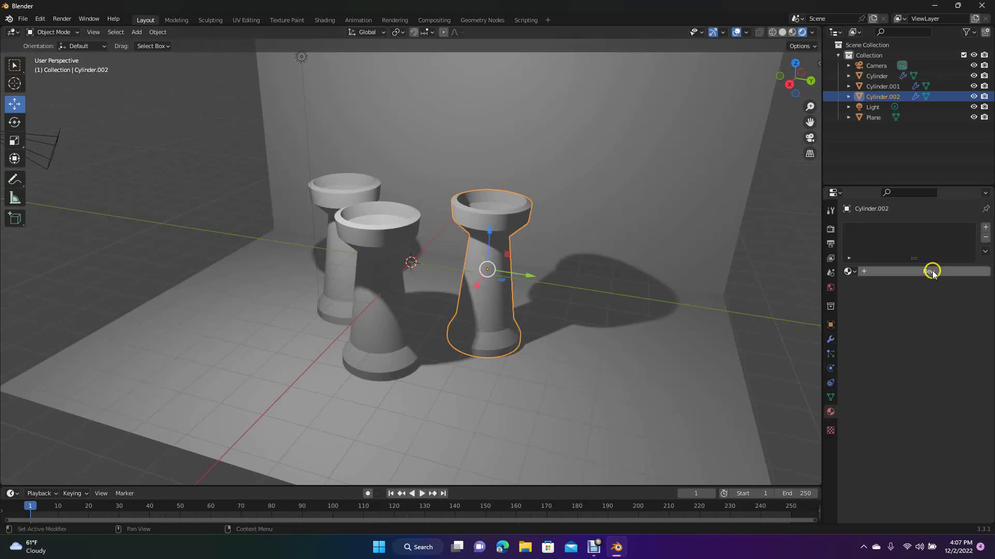
pyautogui.click(930, 272)
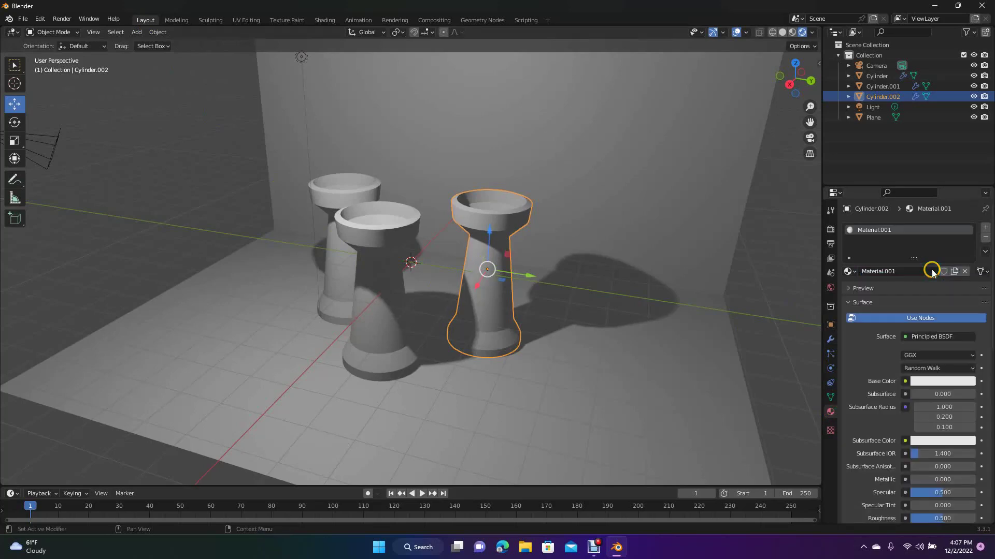
pyautogui.click(939, 383)
pyautogui.moveTo(921, 254); pyautogui.dragTo(918, 275)
pyautogui.moveTo(913, 267); pyautogui.dragTo(936, 251)
pyautogui.click(770, 278)
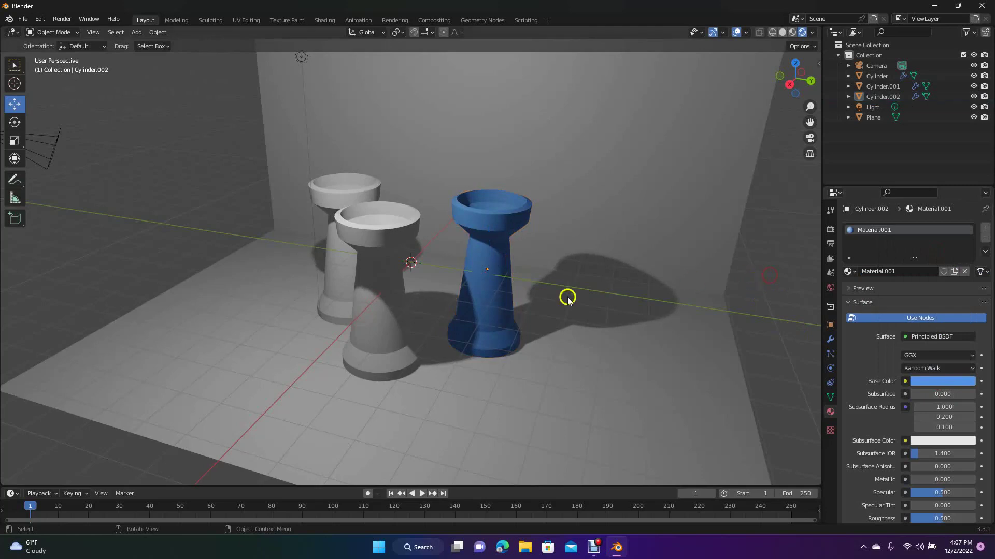
# - Give the front vessel a new material with a green base color of about hue 0.358, saturation 0.880 and value 0.800
pyautogui.click(373, 240)
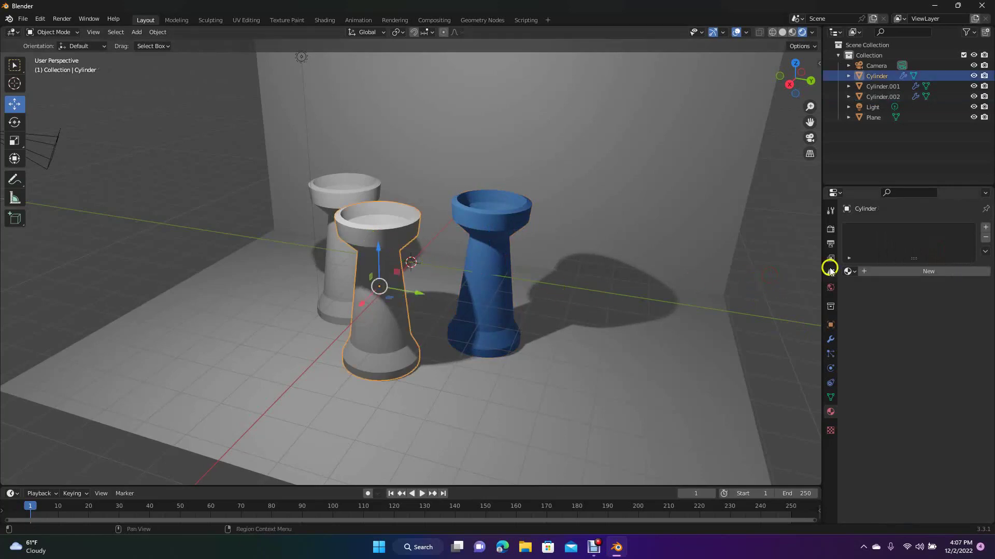
pyautogui.click(916, 271)
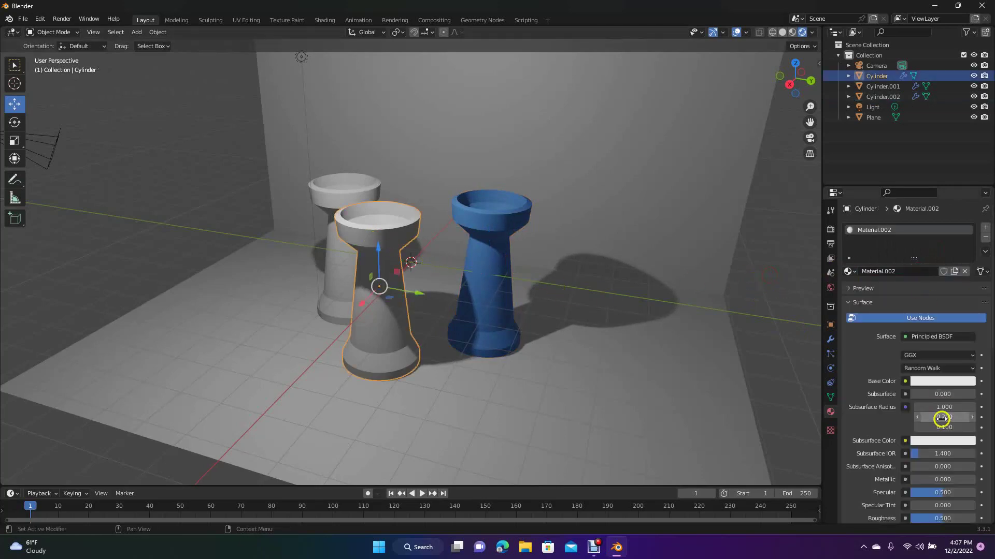
pyautogui.click(932, 384)
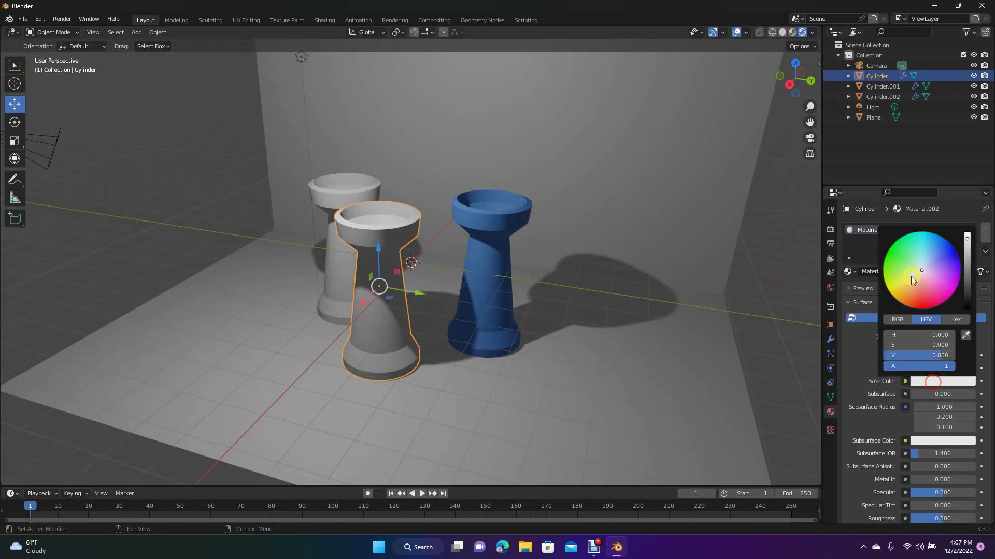
pyautogui.click(920, 260)
pyautogui.moveTo(920, 260)
pyautogui.mouseDown()
pyautogui.moveTo(931, 255)
pyautogui.moveTo(906, 254)
pyautogui.mouseUp()
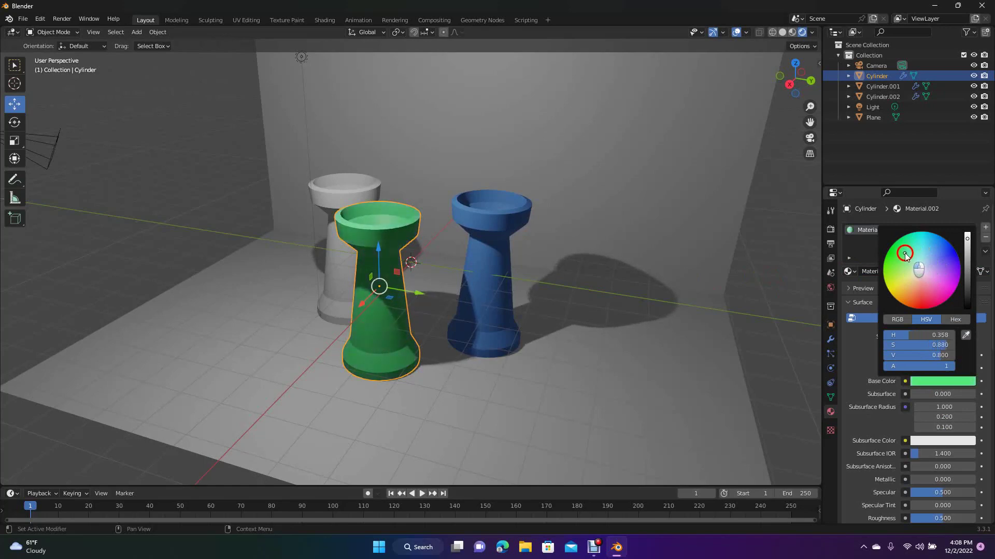
# - Give the remaining grey vessel a new material with a red base color of about hue 0.009, saturation 0.996 and value 0.800
pyautogui.click(313, 193)
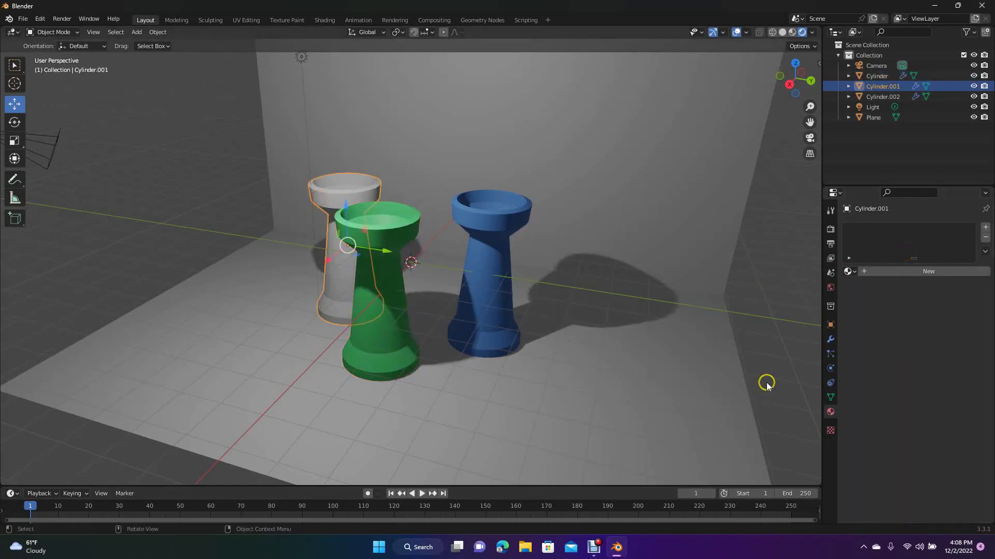
pyautogui.click(930, 271)
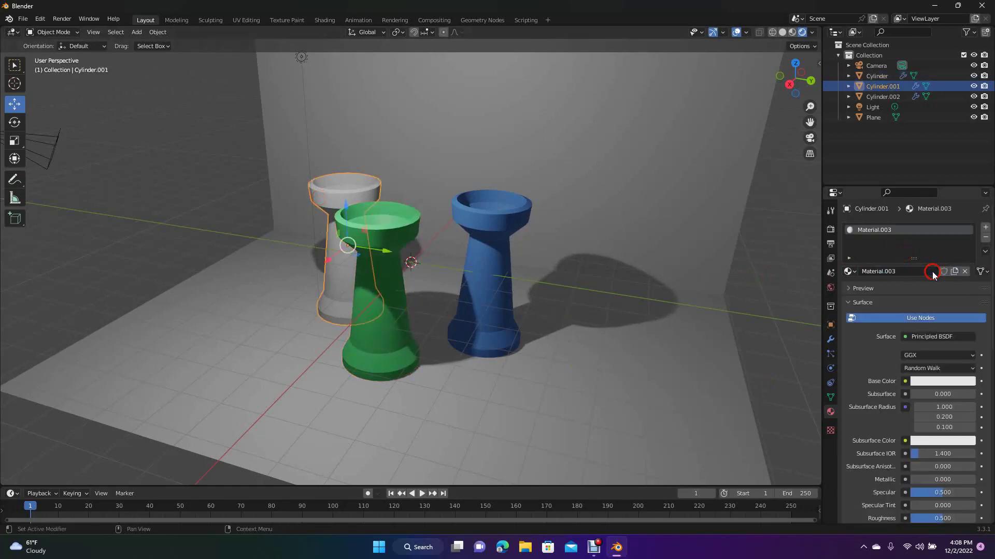
pyautogui.click(934, 382)
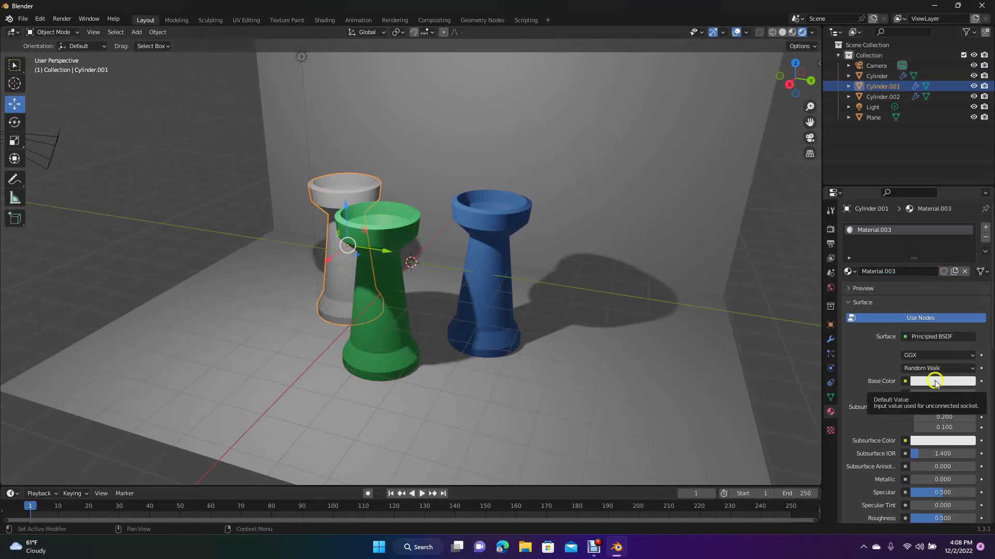
pyautogui.click(934, 380)
pyautogui.click(906, 284)
pyautogui.moveTo(906, 286); pyautogui.dragTo(913, 309)
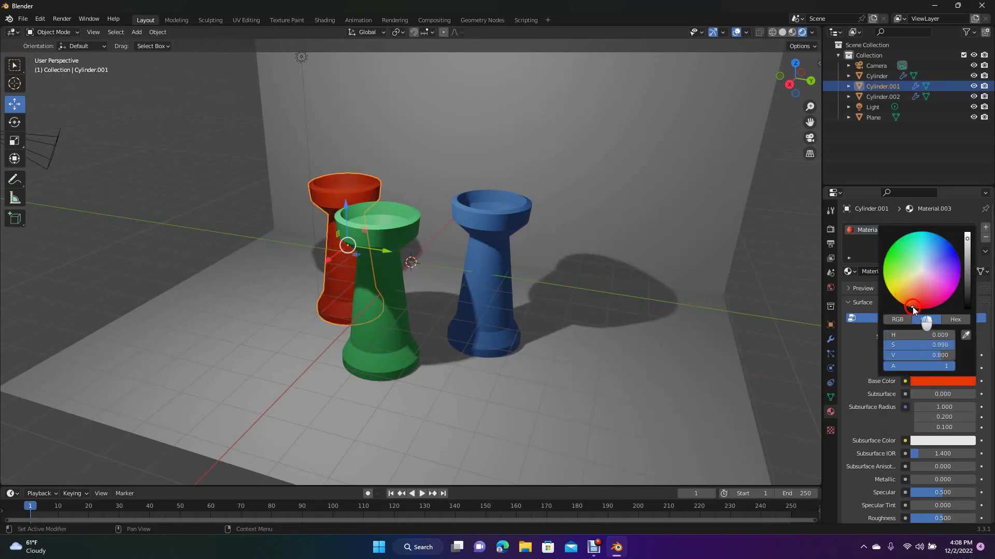
pyautogui.click(189, 149)
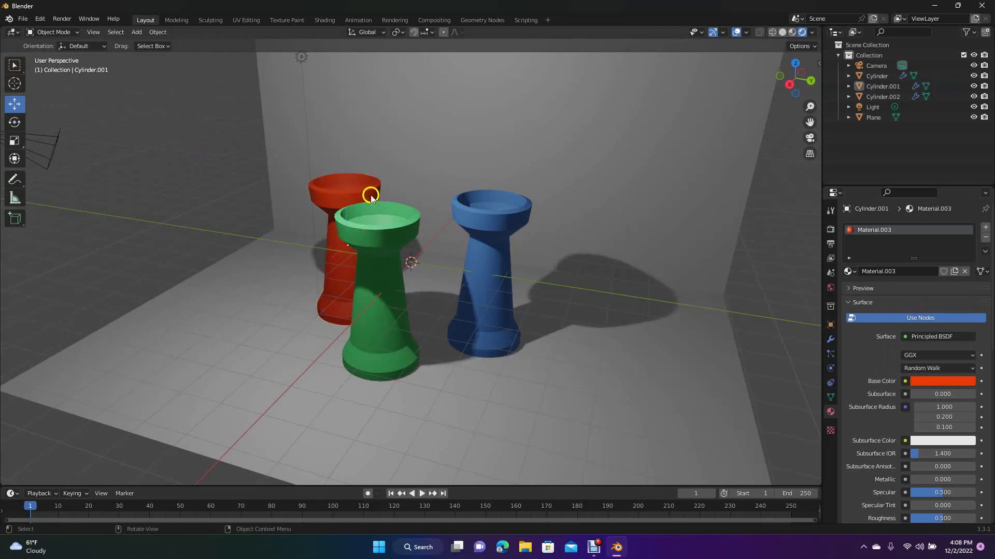
# - Add a Bevel modifier below Solidify on the red vessel, Cylinder.001, keeping it the active object while the plane is selected
pyautogui.moveTo(792, 83); pyautogui.dragTo(759, 84)
pyautogui.click(604, 236)
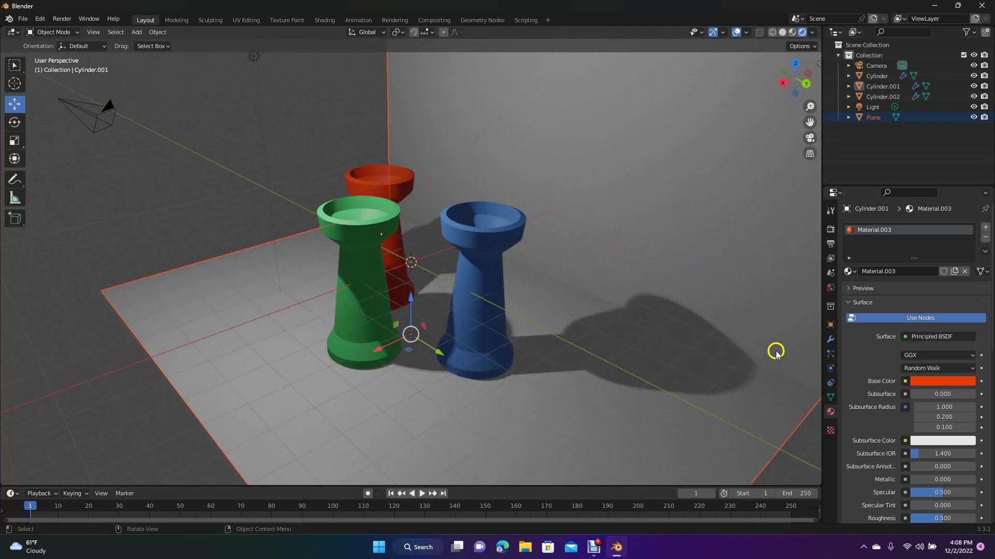
pyautogui.click(829, 339)
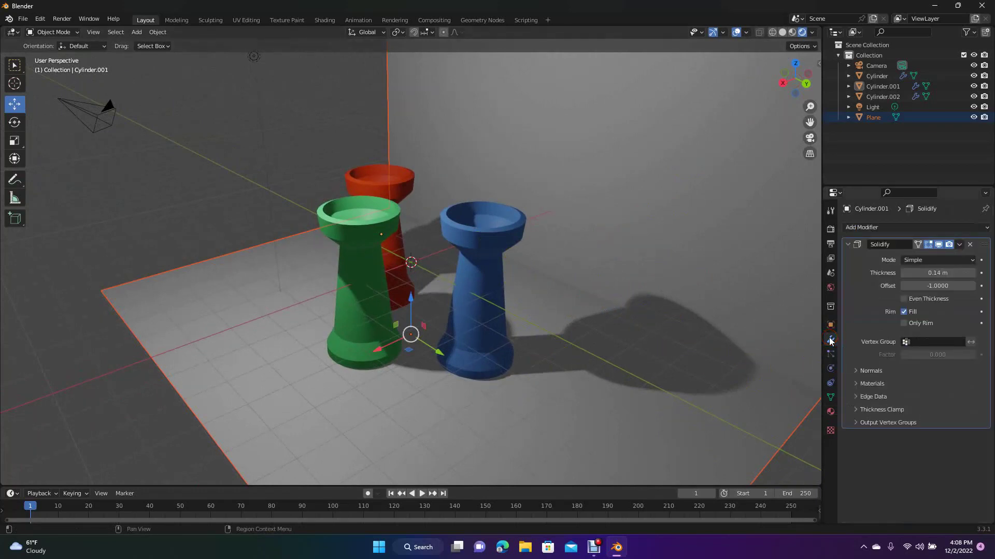
pyautogui.click(865, 228)
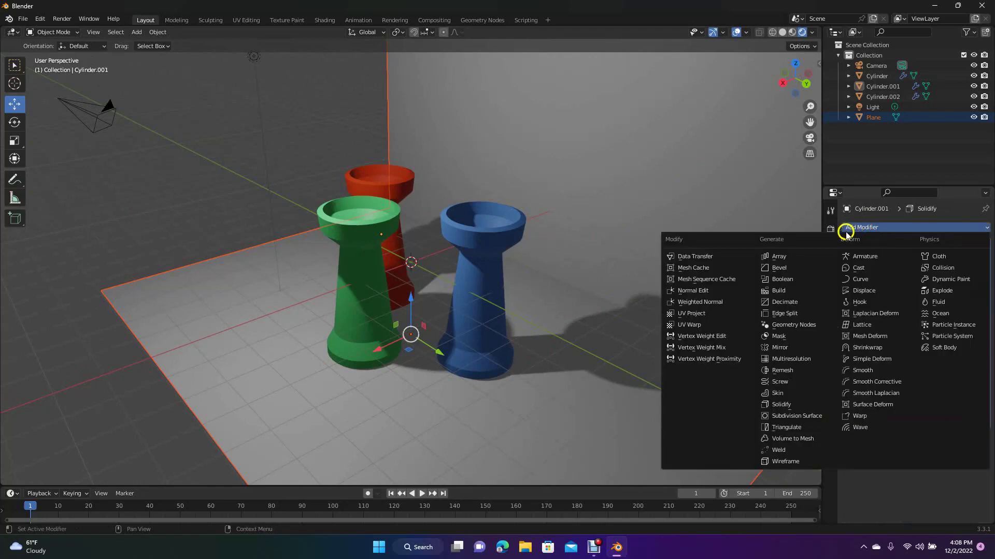
pyautogui.click(790, 267)
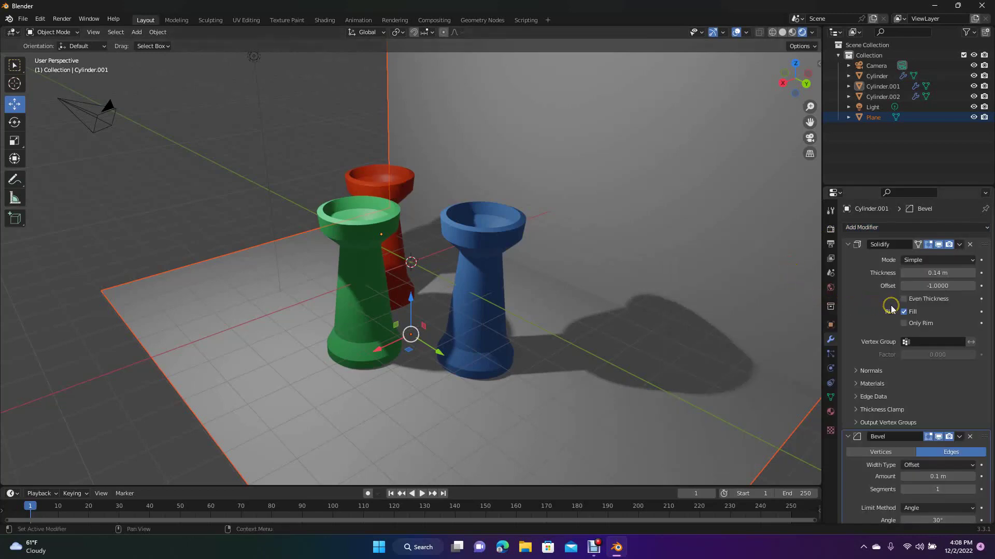
# - Increase the thickness in the red vessel's Solidify modifier to 0.26 m
pyautogui.click(973, 273)
pyautogui.click(973, 273)
pyautogui.click(973, 273)
pyautogui.click(973, 273)
pyautogui.click(973, 273)
pyautogui.click(972, 273)
pyautogui.click(973, 273)
pyautogui.click(973, 273)
pyautogui.click(973, 273)
pyautogui.click(973, 273)
# - Try an offset of 12 in the red vessel's Solidify modifier, and undo that change
pyautogui.doubleClick(955, 285)
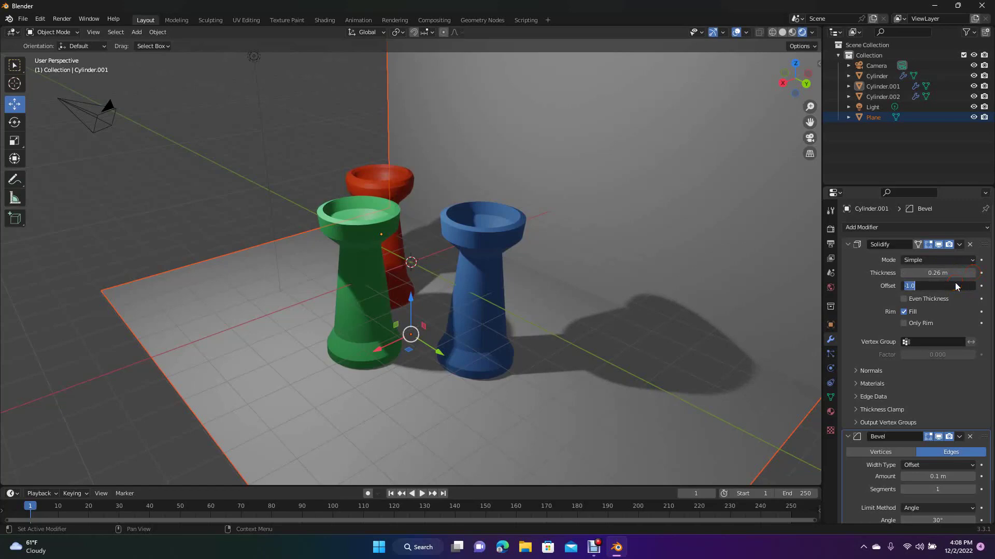
pyautogui.write('12')
pyautogui.click(761, 338)
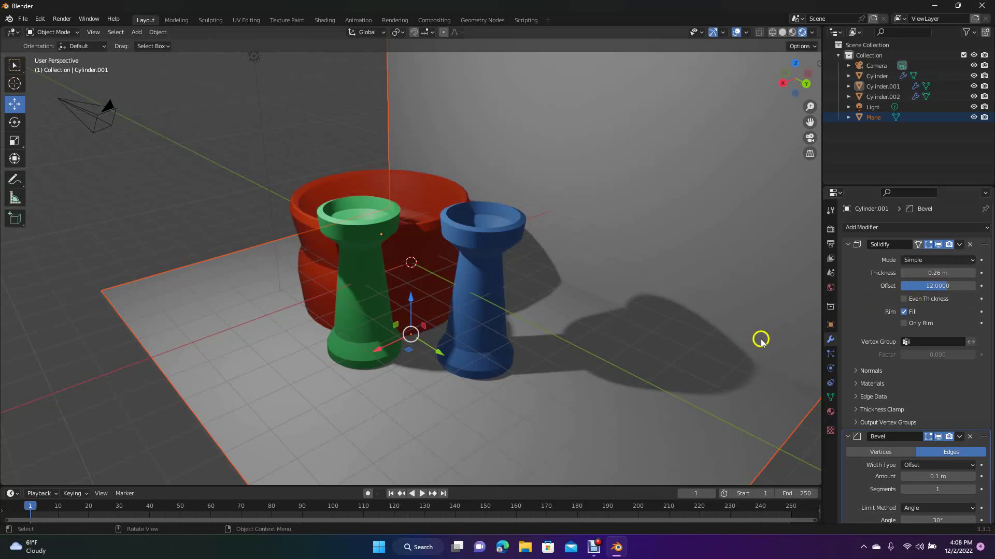
pyautogui.click(668, 389)
pyautogui.hotkey('ctrl', 'z')
pyautogui.hotkey('ctrl', 'z')
# - Add a Bevel modifier to the floor-and-wall plane
pyautogui.click(316, 147)
pyautogui.moveTo(816, 85); pyautogui.dragTo(44, 96)
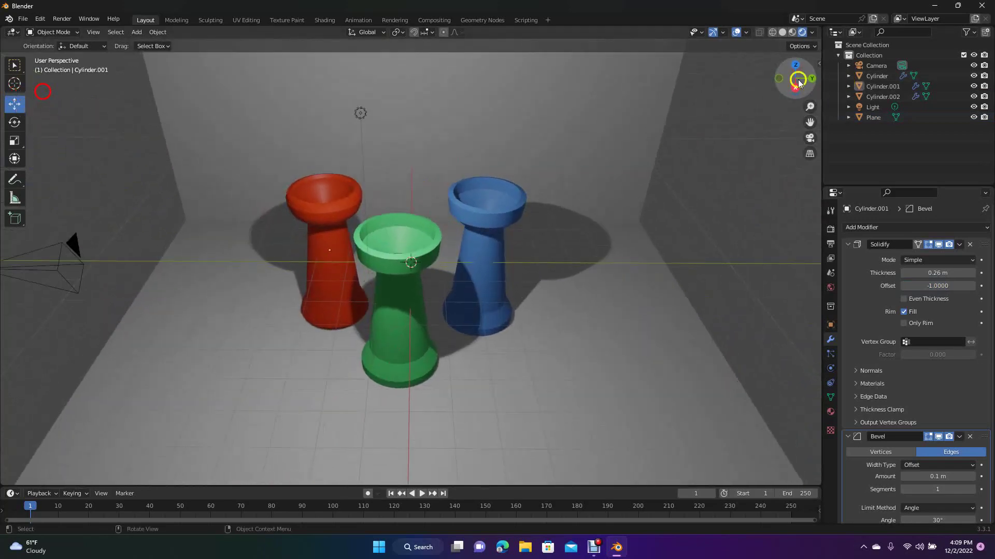
pyautogui.click(199, 372)
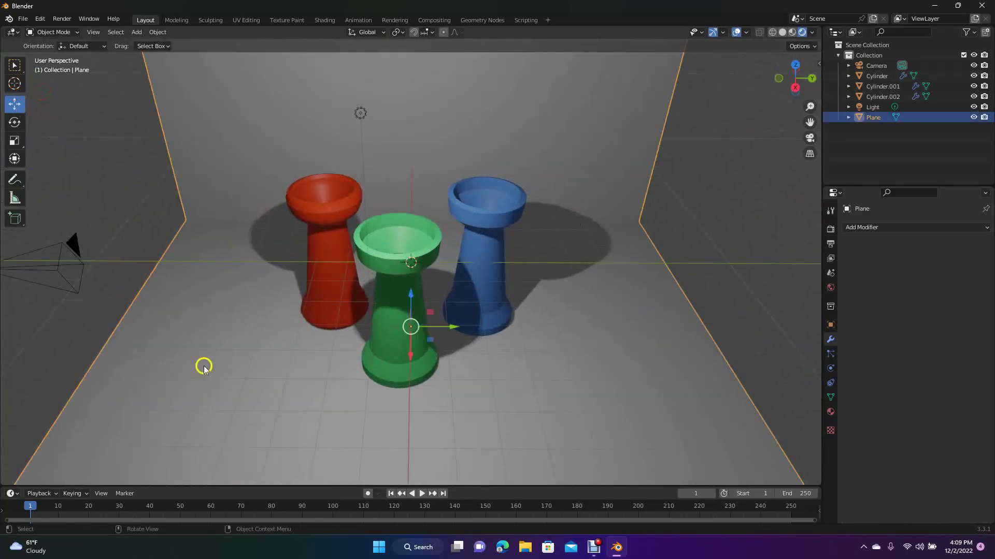
pyautogui.click(872, 228)
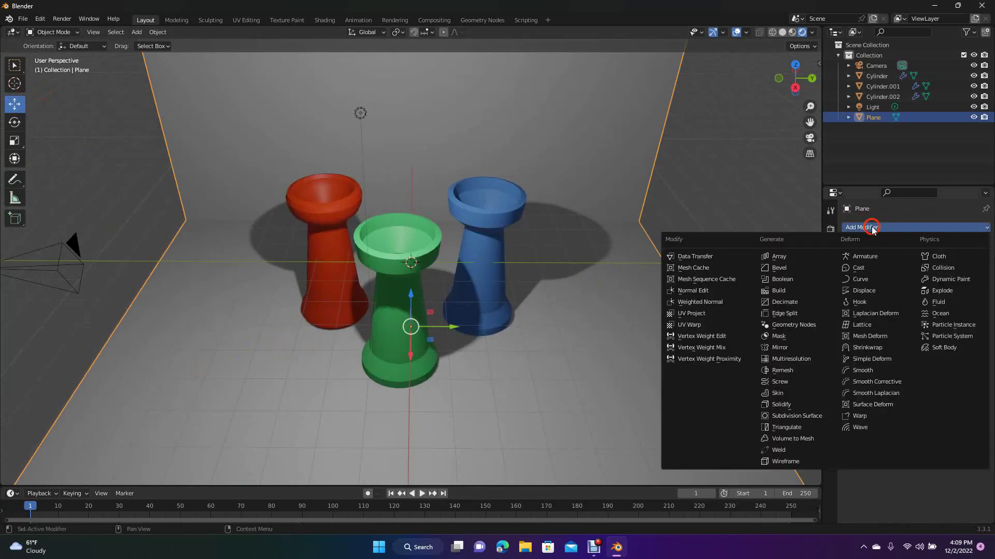
pyautogui.click(791, 267)
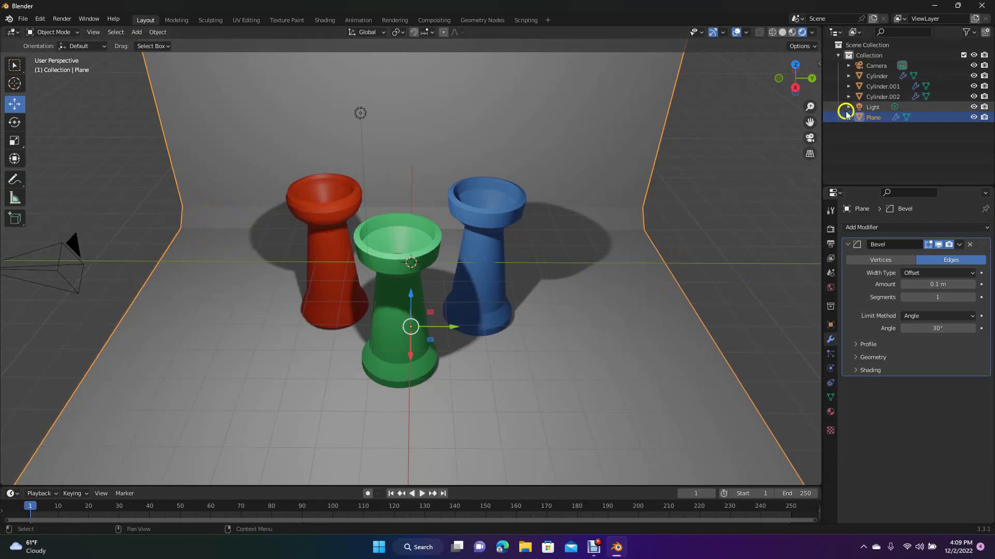
# - Increase the plane's Bevel amount to 0.16 m, watching the floor-to-wall corner from the side
pyautogui.moveTo(799, 85); pyautogui.dragTo(661, 474)
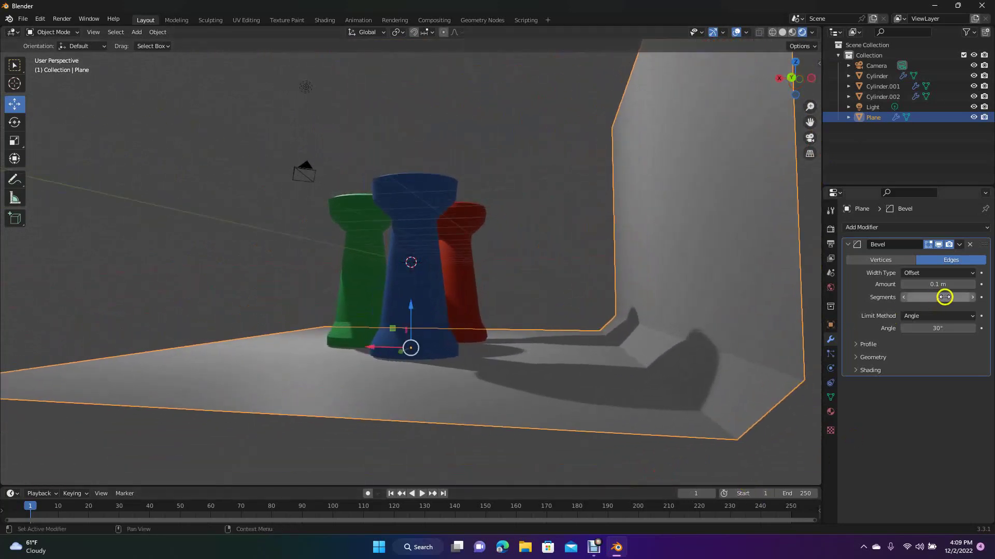
pyautogui.click(973, 285)
pyautogui.click(973, 285)
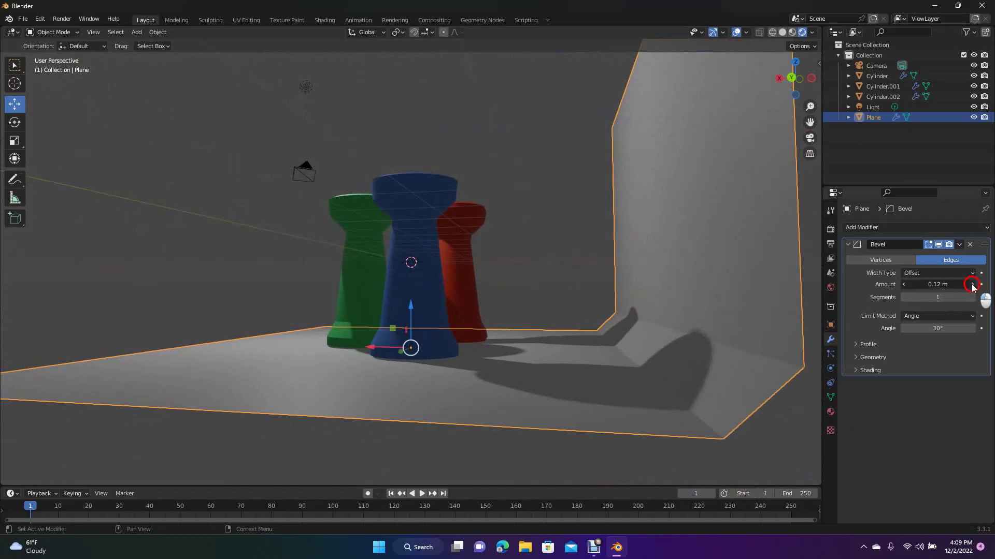
pyautogui.click(972, 285)
pyautogui.click(972, 285)
pyautogui.click(972, 285)
pyautogui.click(972, 284)
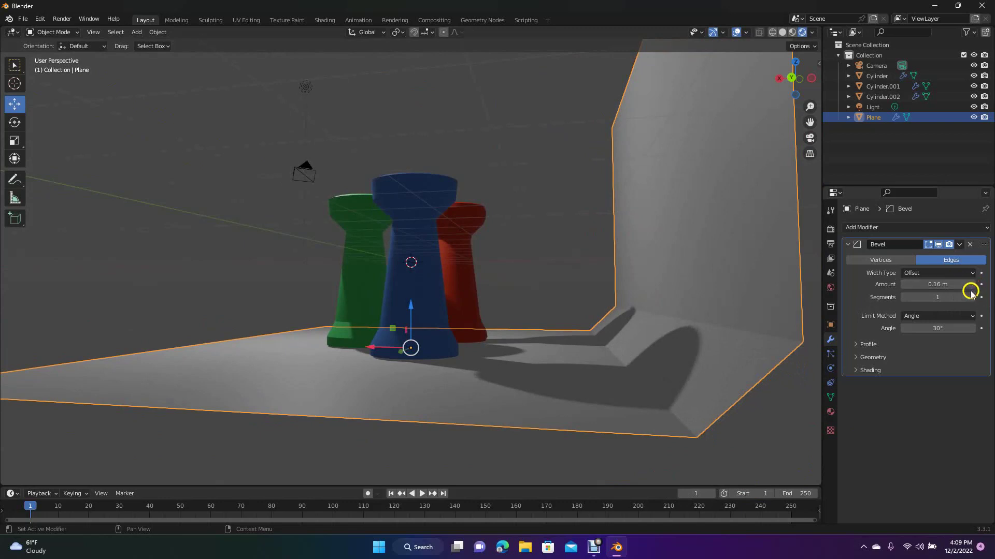
# - Raise the plane's Bevel segments to 20 to round the corner between floor and wall smoothly, and deselect the plane
pyautogui.click(972, 298)
pyautogui.click(972, 297)
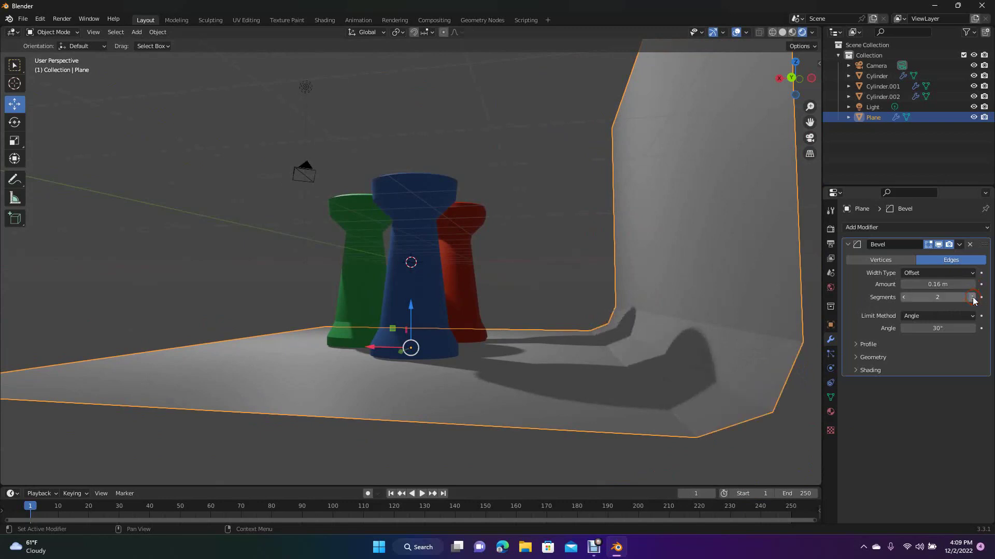
pyautogui.click(973, 297)
pyautogui.click(973, 297)
pyautogui.click(972, 297)
pyautogui.click(972, 297)
pyautogui.click(972, 297)
pyautogui.click(973, 297)
pyautogui.click(972, 297)
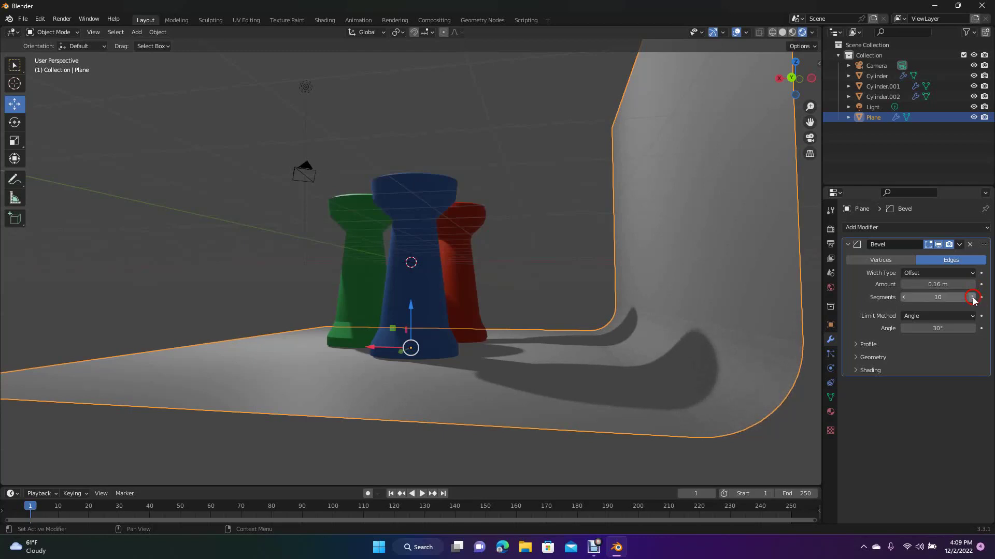
pyautogui.click(973, 297)
pyautogui.click(972, 297)
pyautogui.click(973, 298)
pyautogui.click(972, 298)
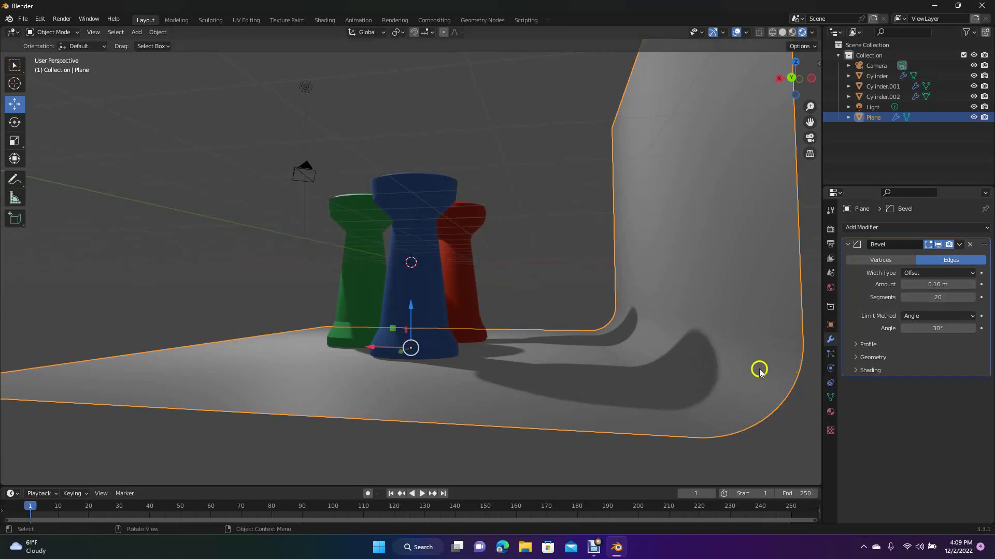
pyautogui.click(590, 470)
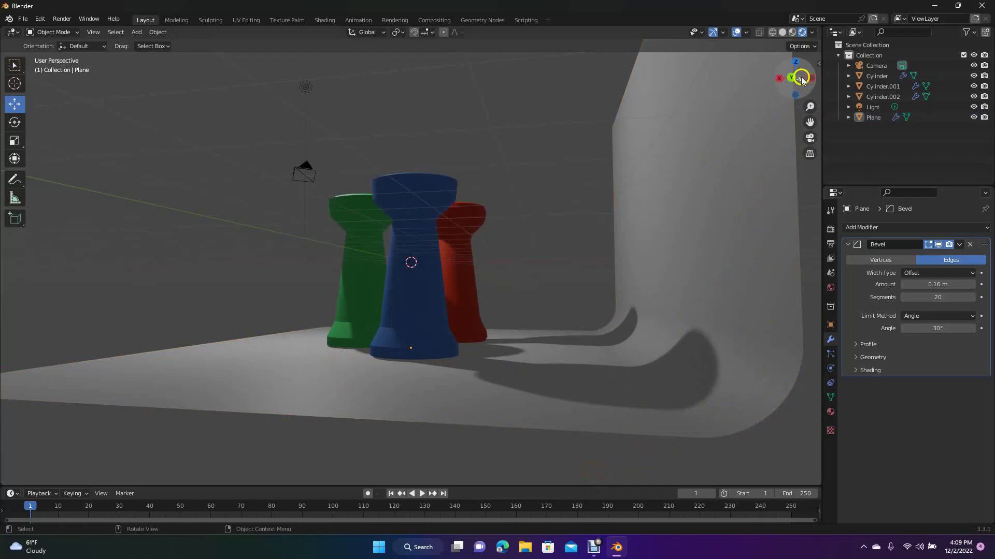
# - Give the floor-and-wall plane a new material with a peach base color of about hue 0.030, saturation 0.608 and value 0.800
pyautogui.moveTo(802, 80); pyautogui.dragTo(101, 106)
pyautogui.click(382, 113)
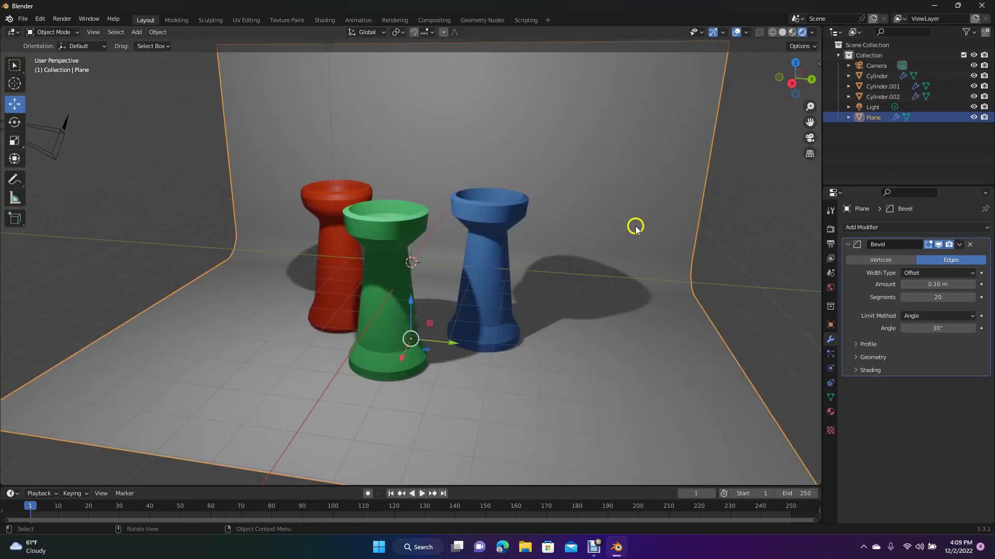
pyautogui.click(829, 413)
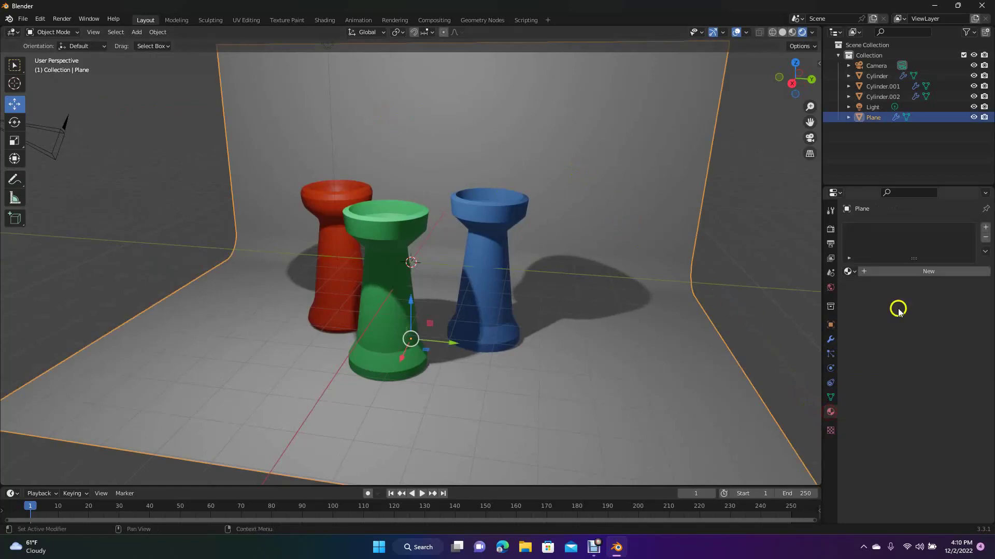
pyautogui.click(926, 272)
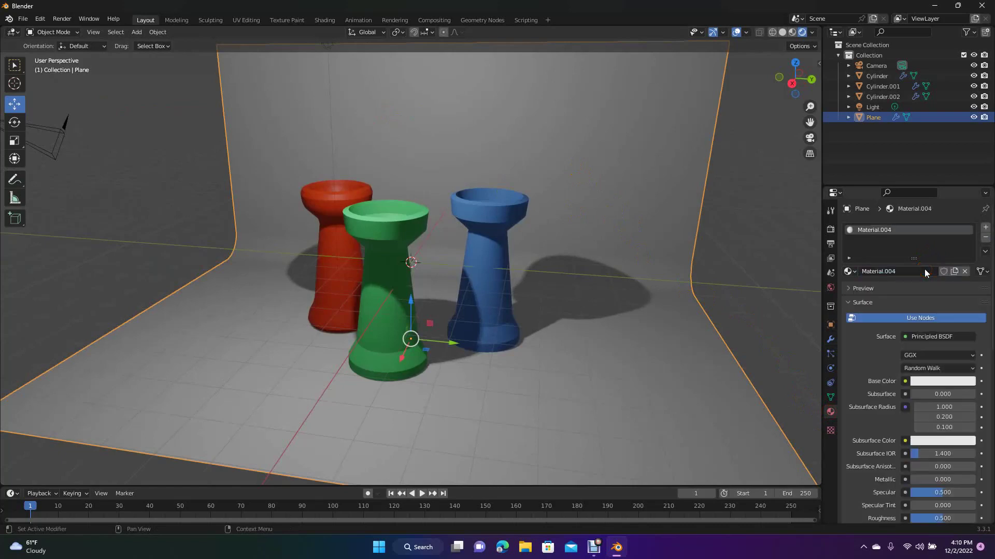
pyautogui.click(943, 381)
pyautogui.moveTo(923, 275)
pyautogui.mouseDown()
pyautogui.moveTo(937, 277)
pyautogui.moveTo(918, 285)
pyautogui.mouseUp()
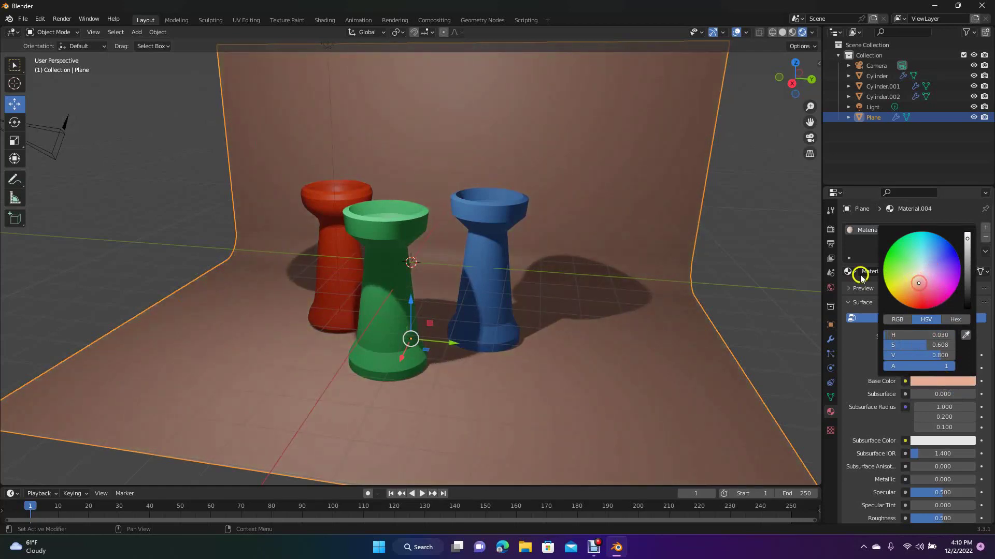
pyautogui.click(775, 239)
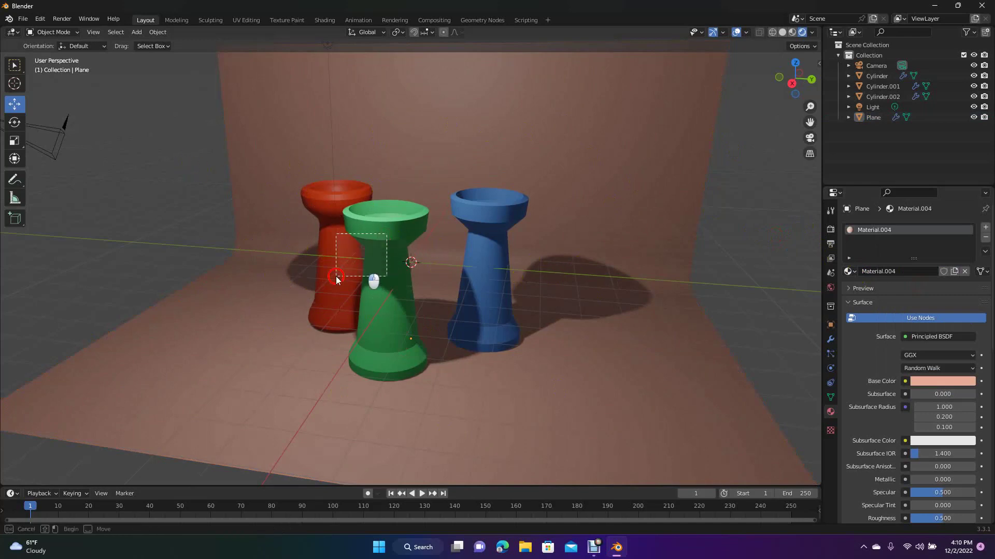
# - Orbit to a front view of the three vessels, align the camera to it, and render a still image
pyautogui.moveTo(366, 278); pyautogui.dragTo(162, 224)
pyautogui.click(159, 189)
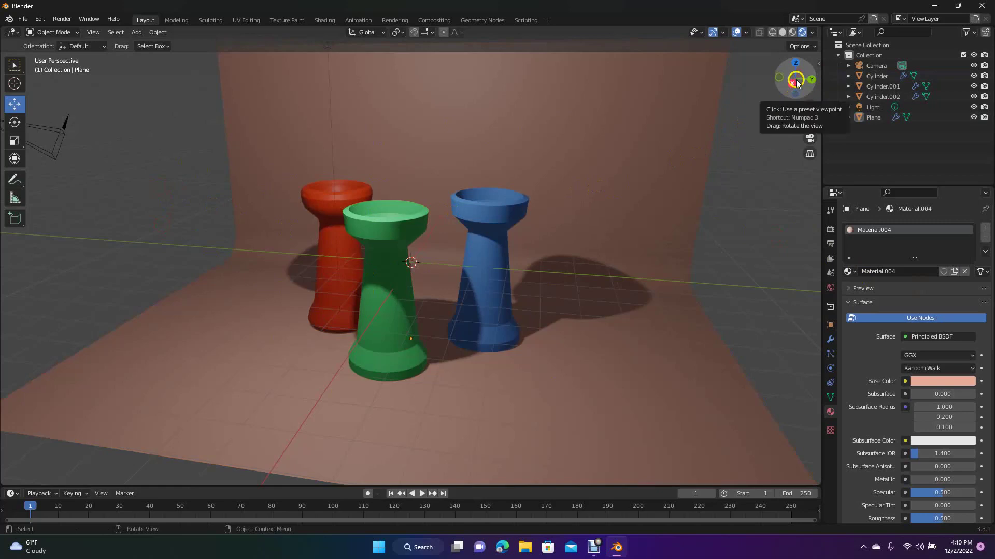
pyautogui.moveTo(796, 87); pyautogui.dragTo(4, 99)
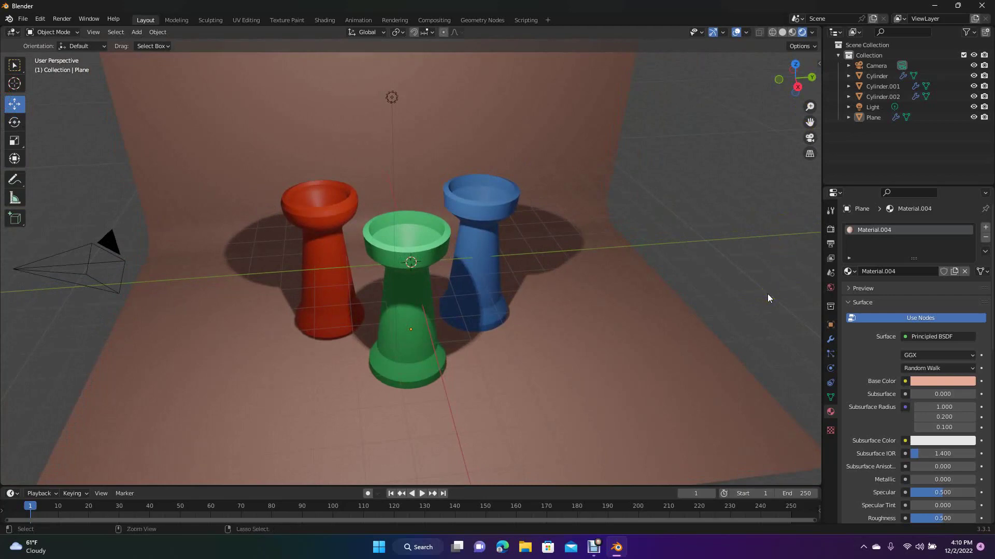
pyautogui.press('KP_0')
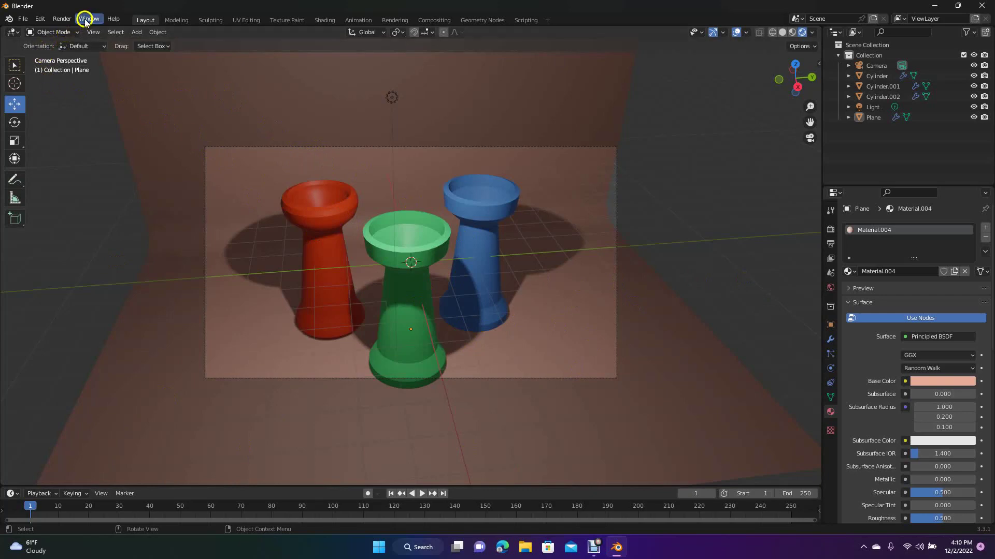
pyautogui.click(57, 24)
pyautogui.click(63, 29)
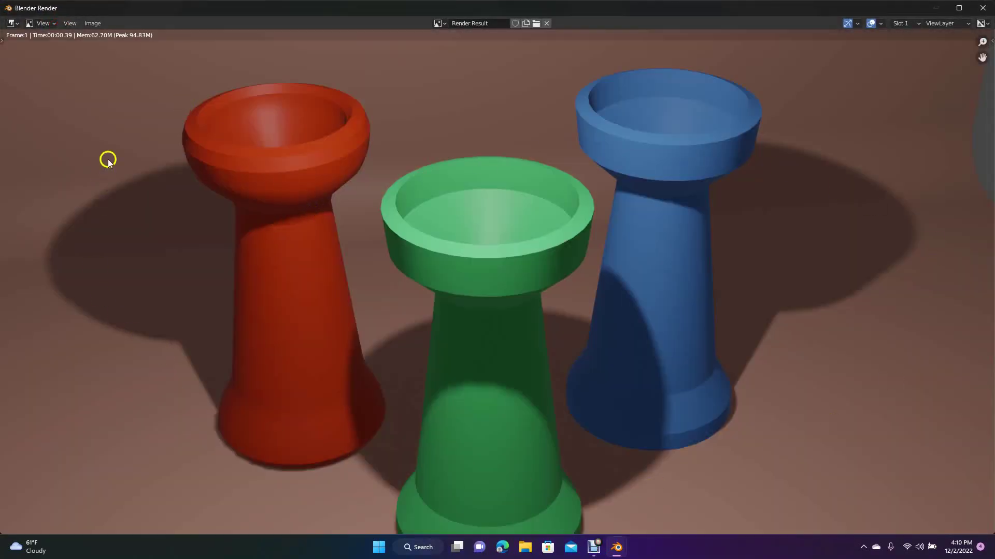
pyautogui.click(982, 9)
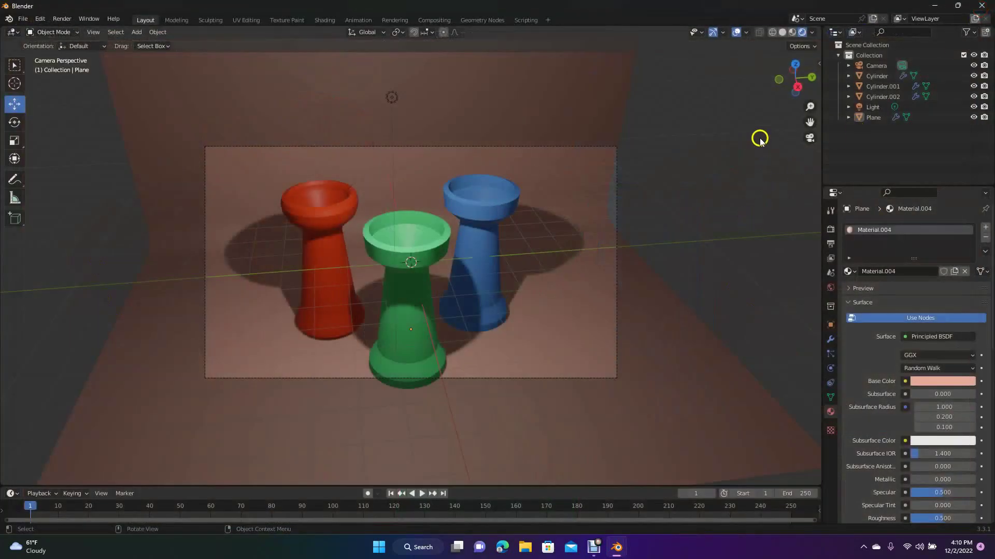
# - Align the camera to a steeper view looking down into the vessels and render another still image
pyautogui.moveTo(796, 85); pyautogui.dragTo(768, 135)
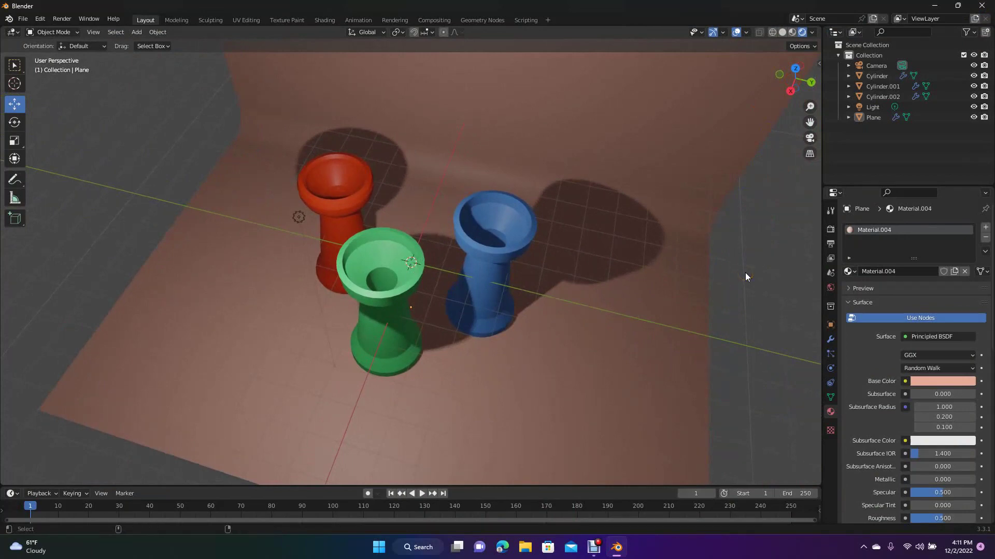
pyautogui.press('ctrl+alt+KP_0')
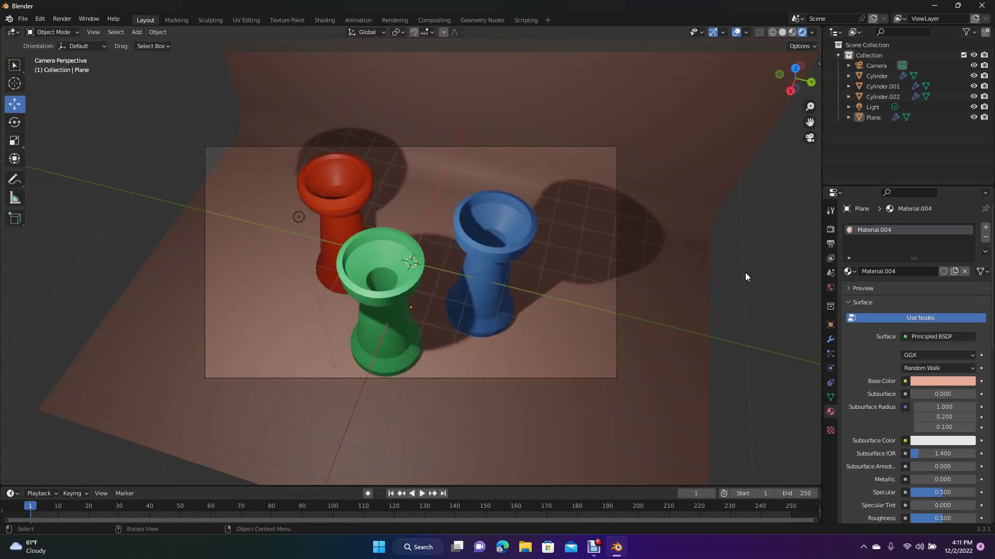
pyautogui.click(91, 19)
pyautogui.click(67, 19)
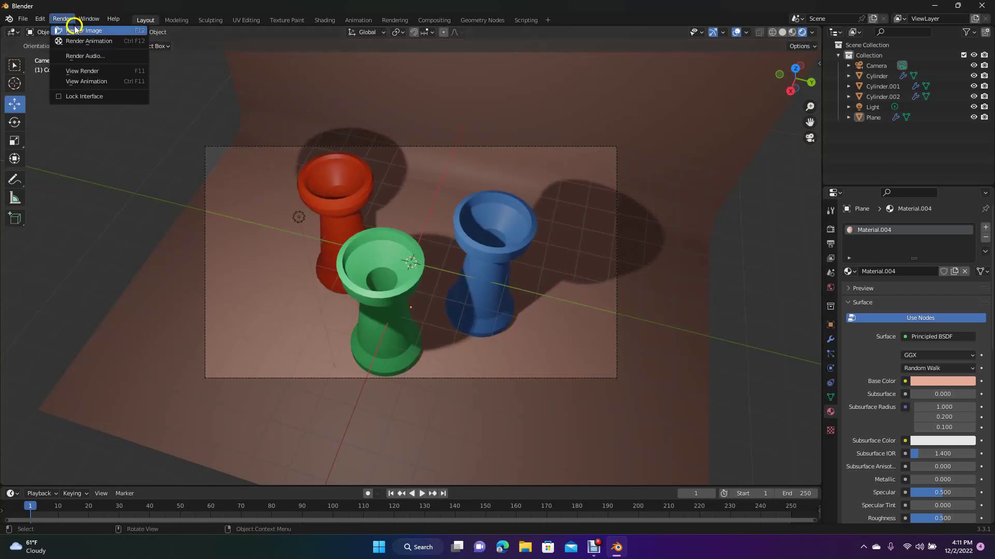
pyautogui.click(76, 32)
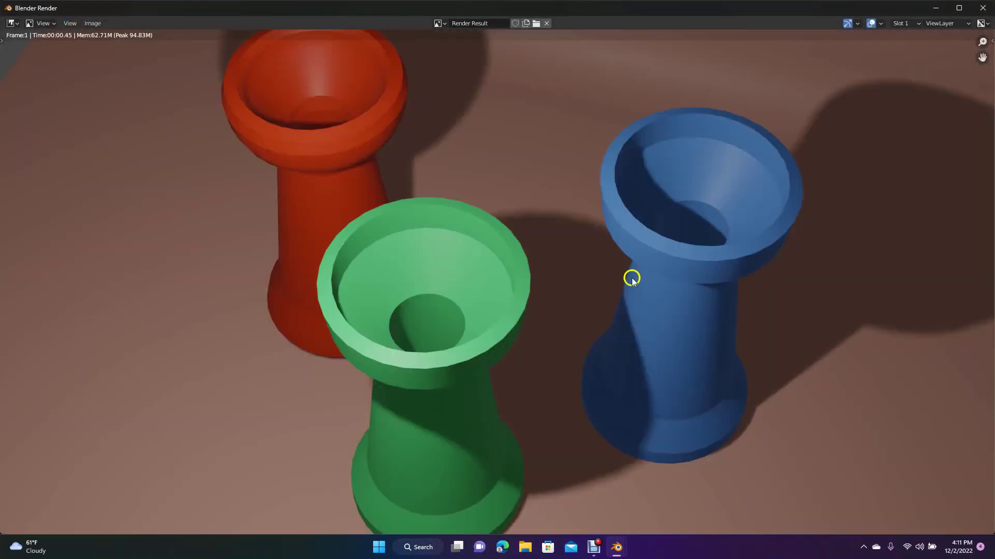
pyautogui.click(982, 8)
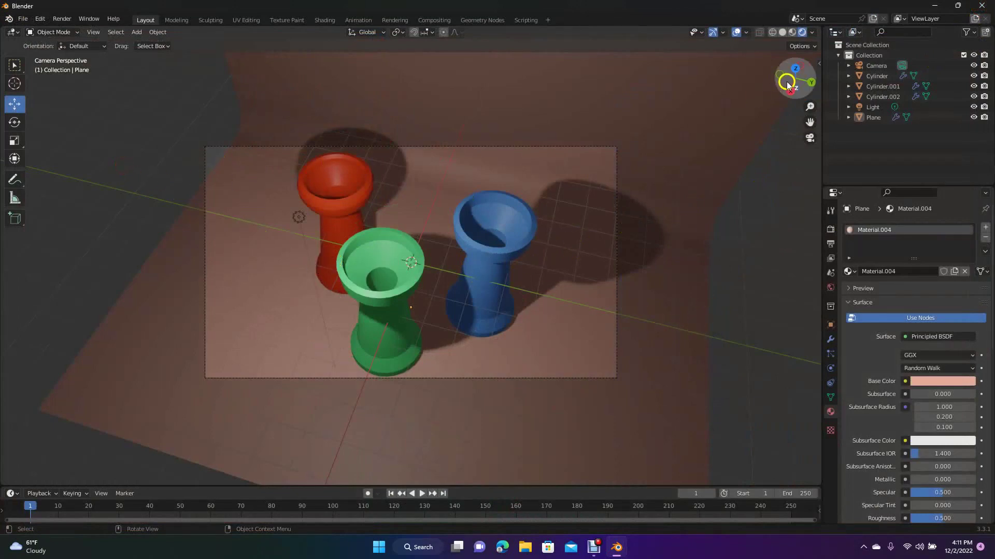
pyautogui.moveTo(791, 84); pyautogui.dragTo(810, 377)
pyautogui.click(505, 418)
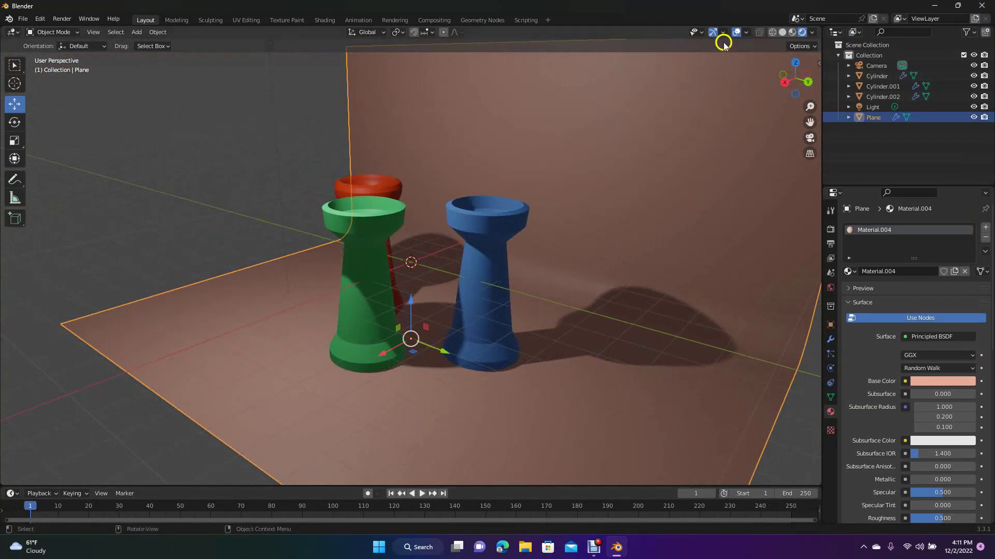
pyautogui.click(362, 286)
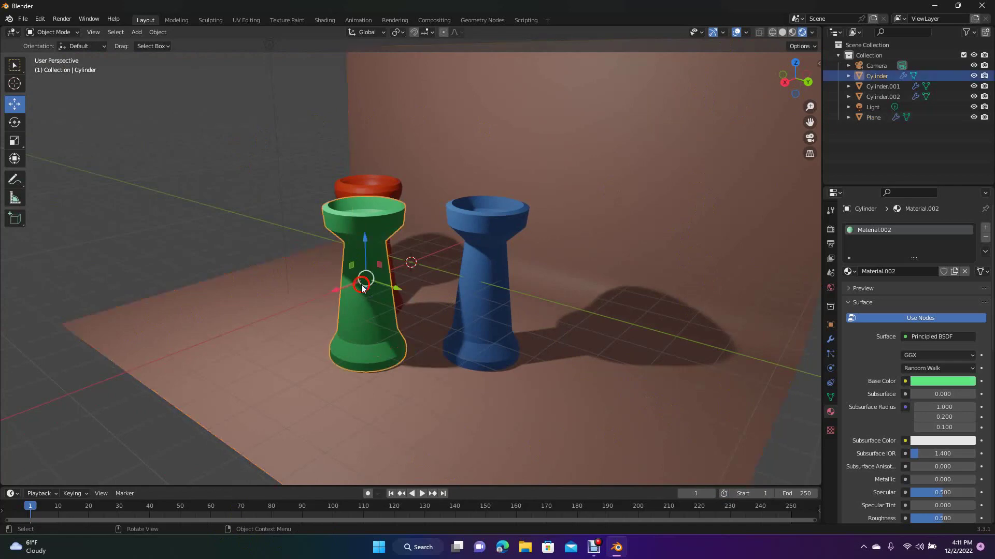
pyautogui.click(492, 232)
pyautogui.click(383, 192)
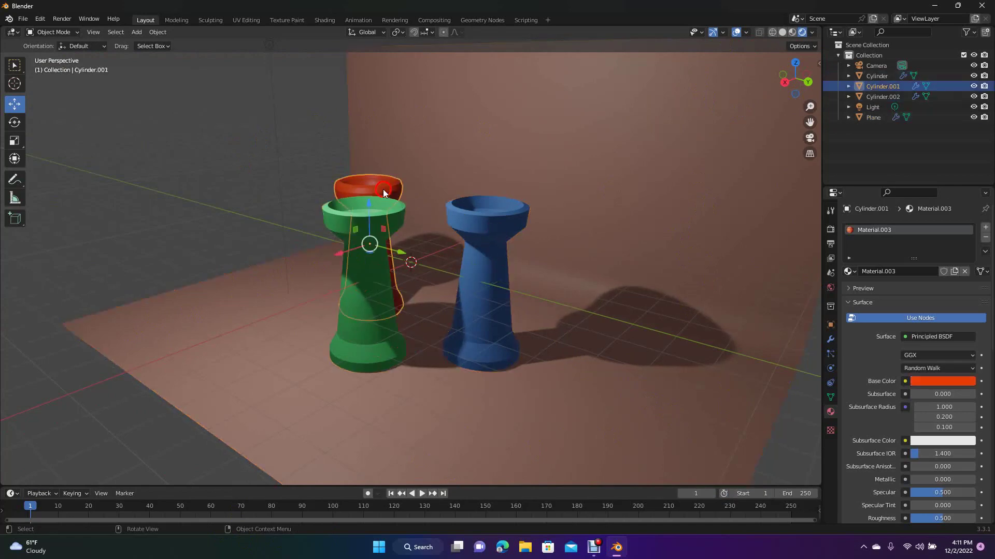
pyautogui.click(217, 173)
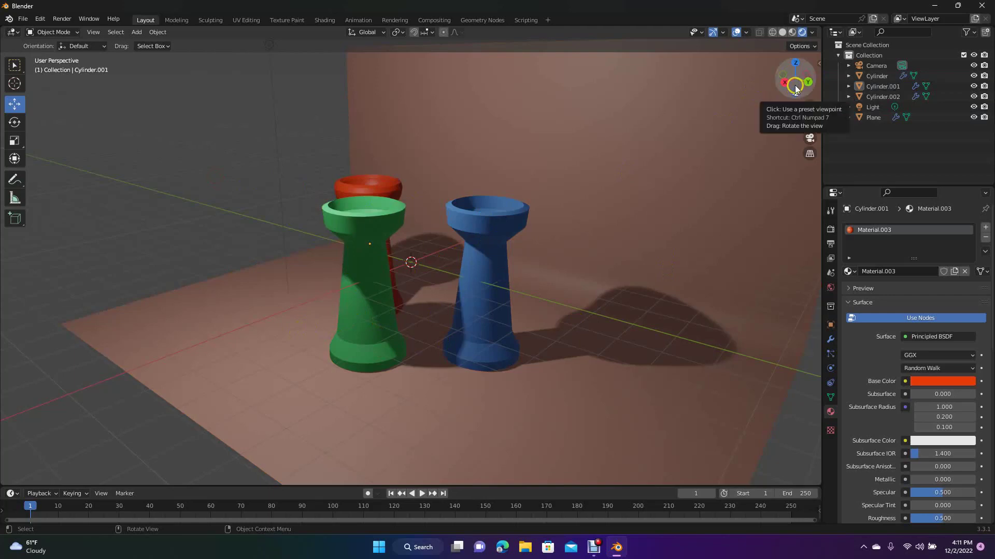
# - Move the red, green and blue vessels together along the negative Y axis and deselect them
pyautogui.moveTo(796, 89); pyautogui.dragTo(54, 105)
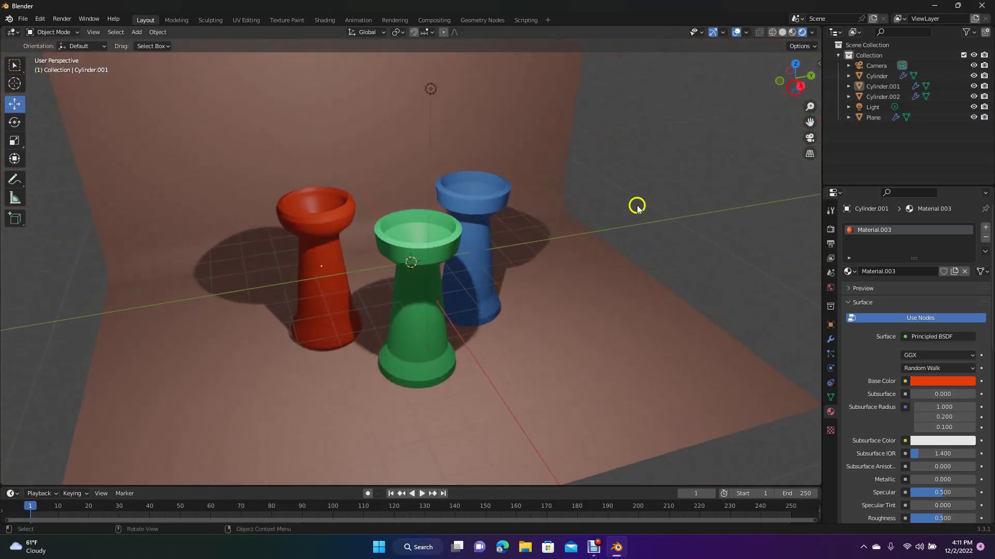
pyautogui.click(332, 229)
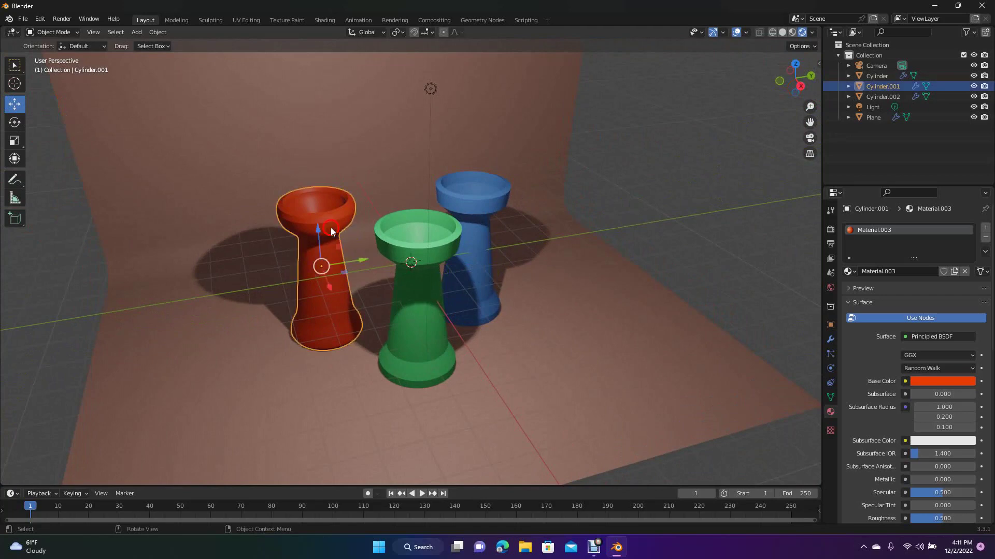
pyautogui.keyDown('shift'); pyautogui.click(423, 294); pyautogui.keyUp('shift')
pyautogui.keyDown('shift'); pyautogui.click(496, 202); pyautogui.keyUp('shift')
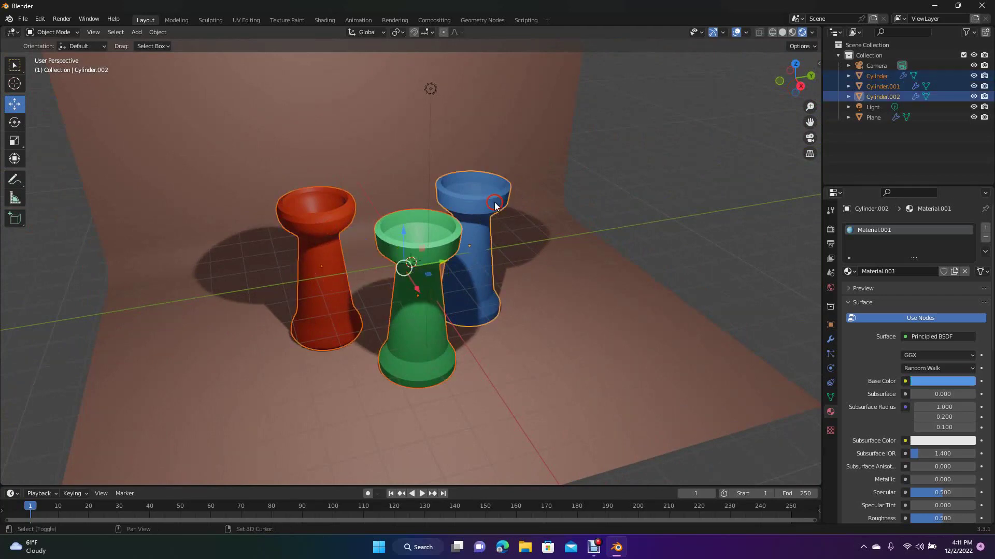
pyautogui.moveTo(446, 263); pyautogui.dragTo(395, 277)
pyautogui.click(687, 153)
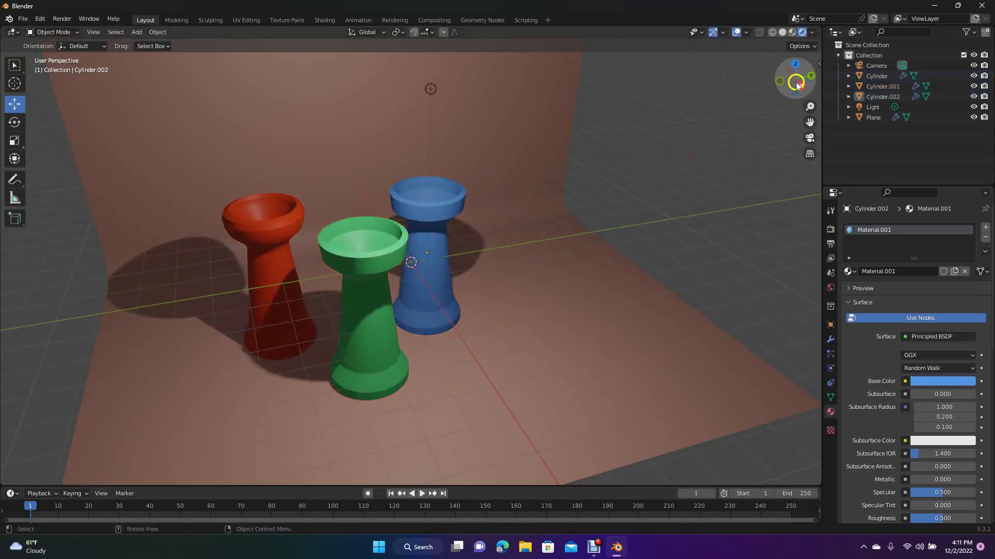
# - Align the camera to a slightly raised view of the shifted vessels, render the image, and close the render
pyautogui.moveTo(798, 83); pyautogui.dragTo(759, 106)
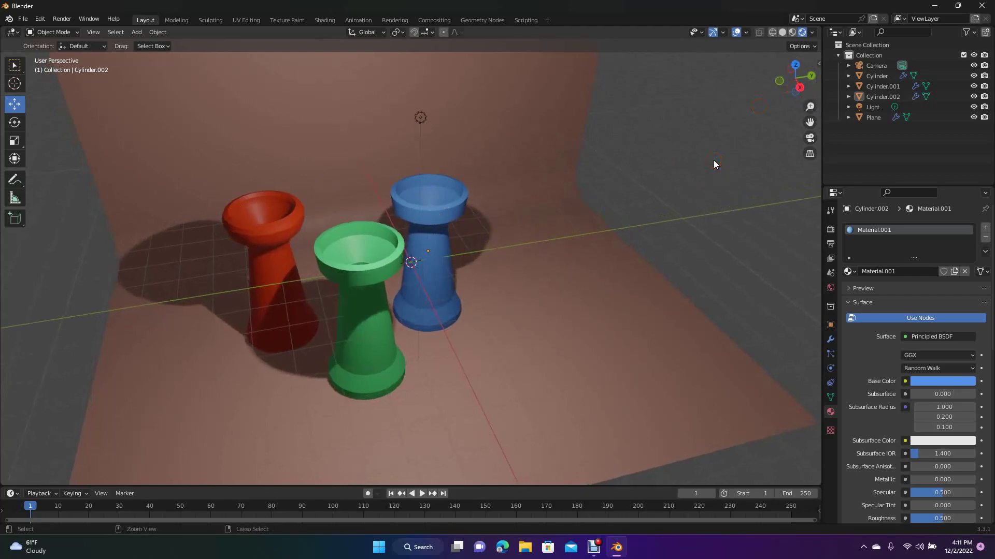
pyautogui.press('KP_0')
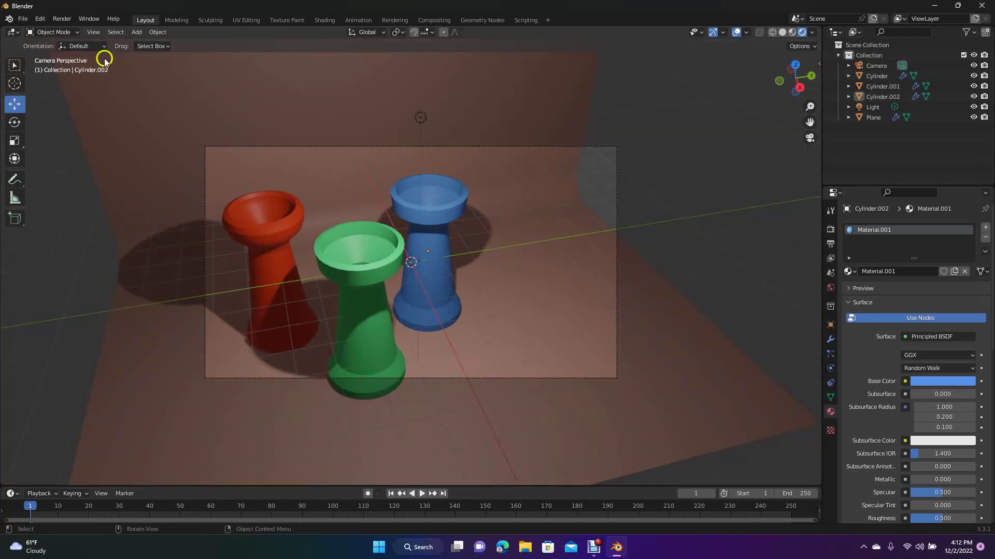
pyautogui.click(62, 18)
pyautogui.click(70, 29)
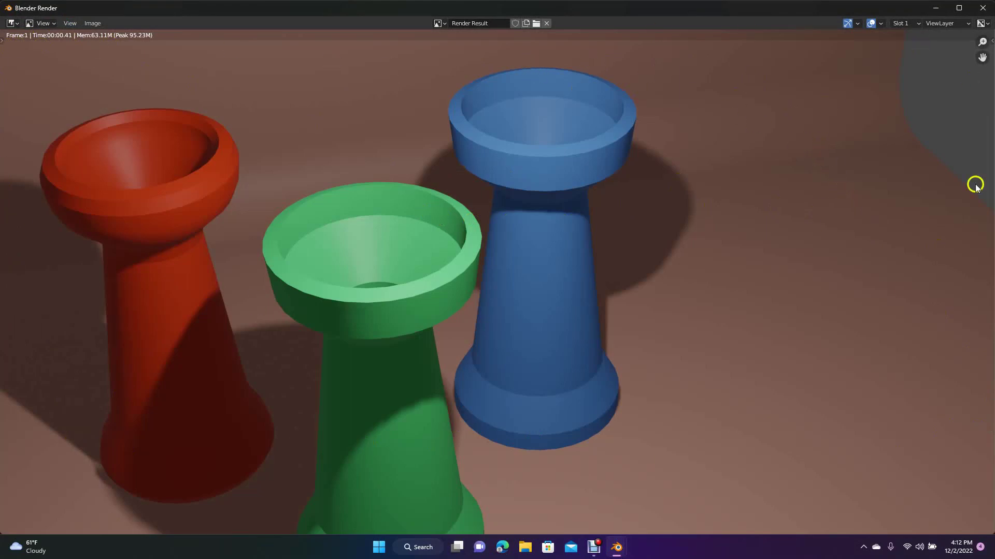
pyautogui.click(985, 8)
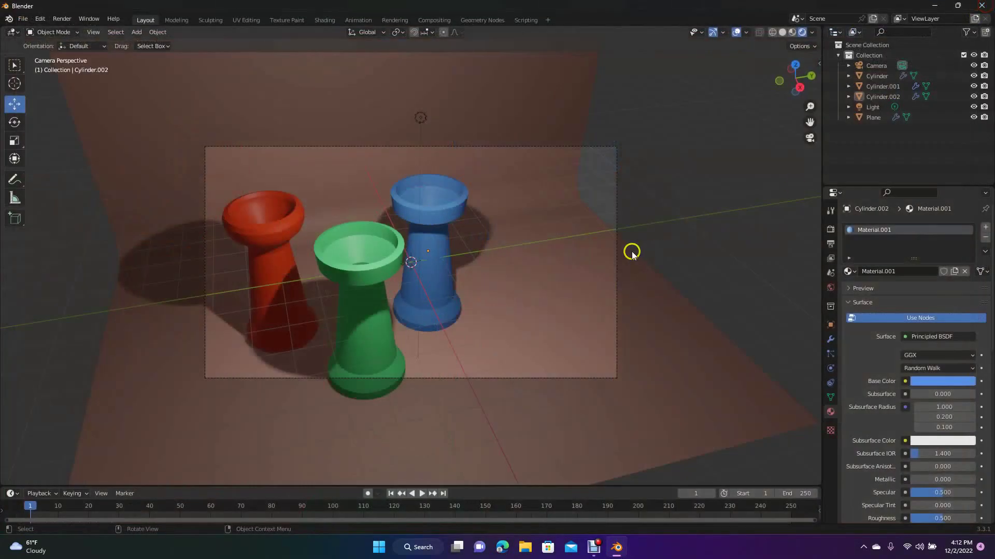
# - Move the point light to the front of the scene, on the red vessel's outer side
pyautogui.click(423, 116)
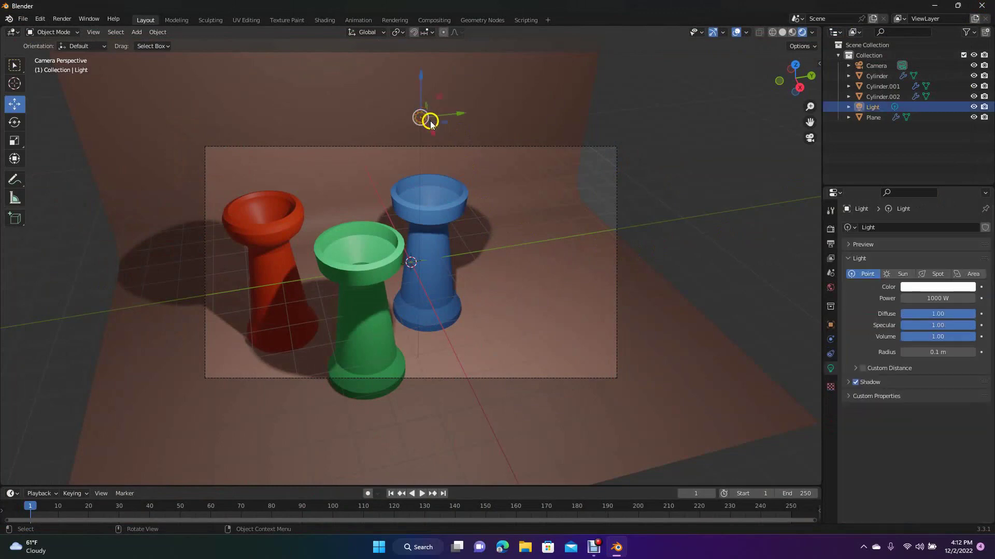
pyautogui.moveTo(422, 117); pyautogui.dragTo(617, 332)
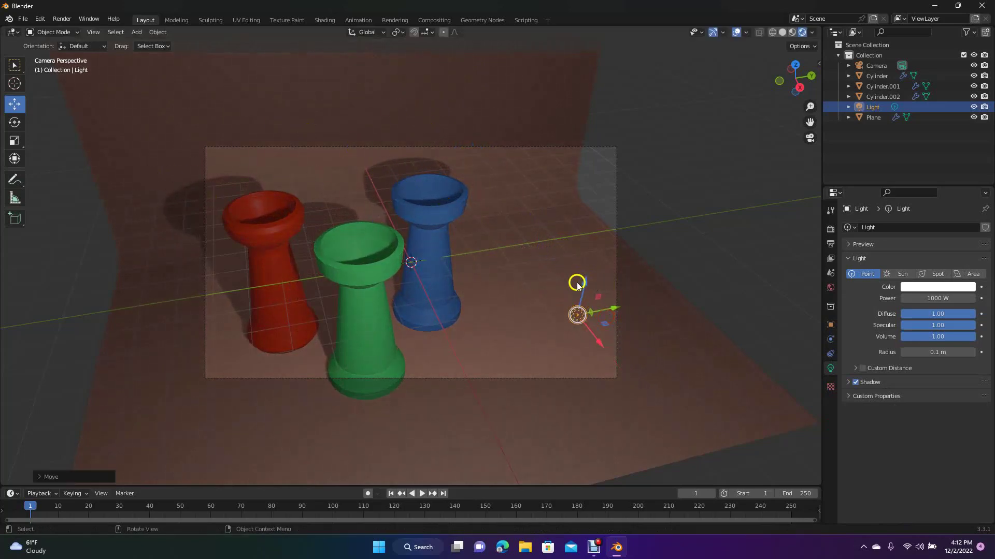
pyautogui.moveTo(584, 286); pyautogui.dragTo(599, 84)
pyautogui.moveTo(642, 113); pyautogui.dragTo(296, 147)
pyautogui.moveTo(257, 120); pyautogui.dragTo(274, 173)
pyautogui.moveTo(315, 208); pyautogui.dragTo(242, 221)
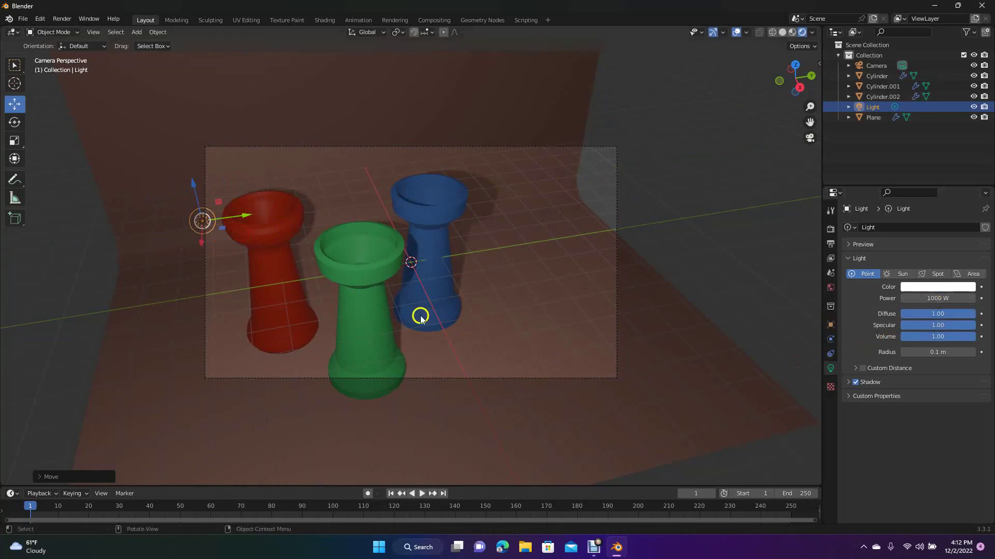
# - Set the point light's power to 3000 W and raise the light along the Z axis above the red vessel's rim
pyautogui.click(941, 298)
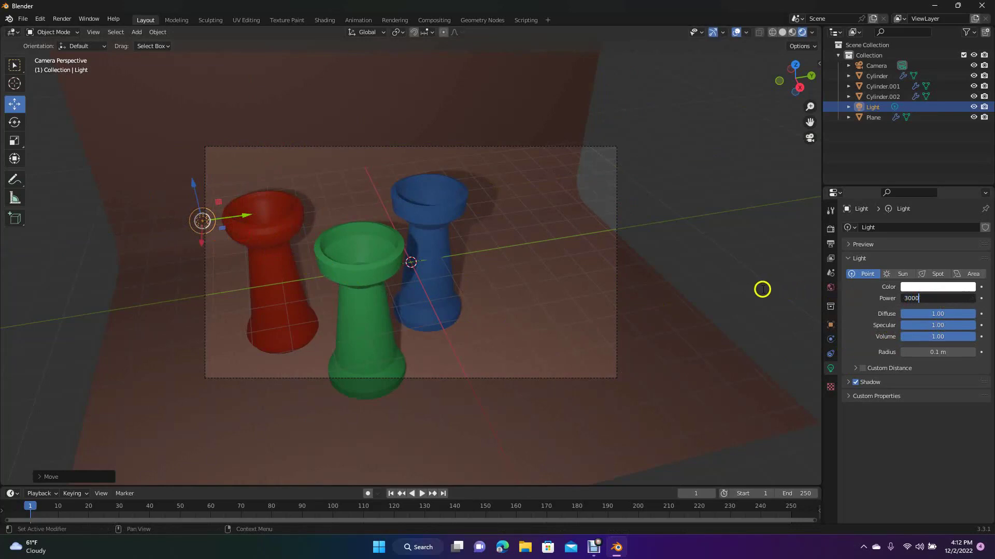
pyautogui.click(762, 289)
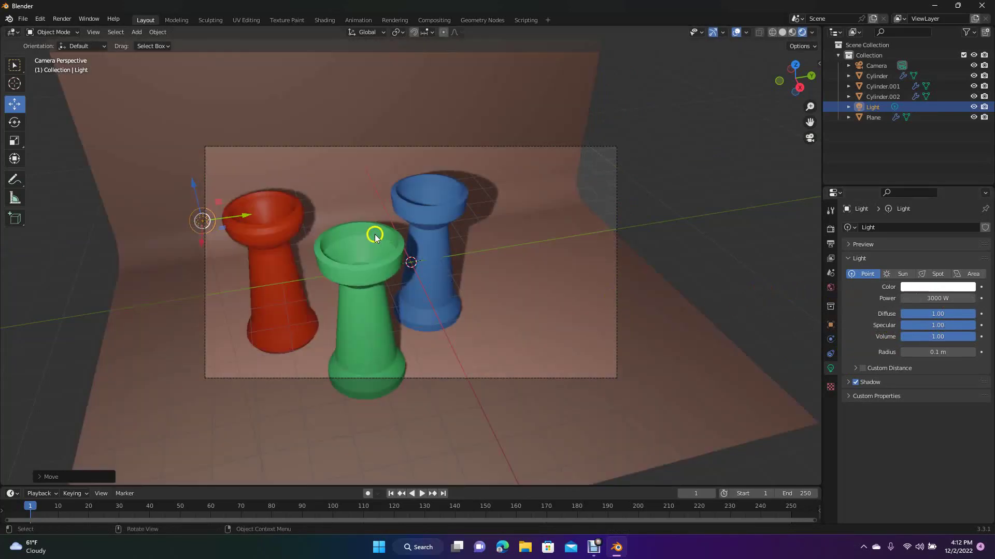
pyautogui.moveTo(193, 187); pyautogui.dragTo(214, 165)
pyautogui.moveTo(165, 126); pyautogui.dragTo(172, 98)
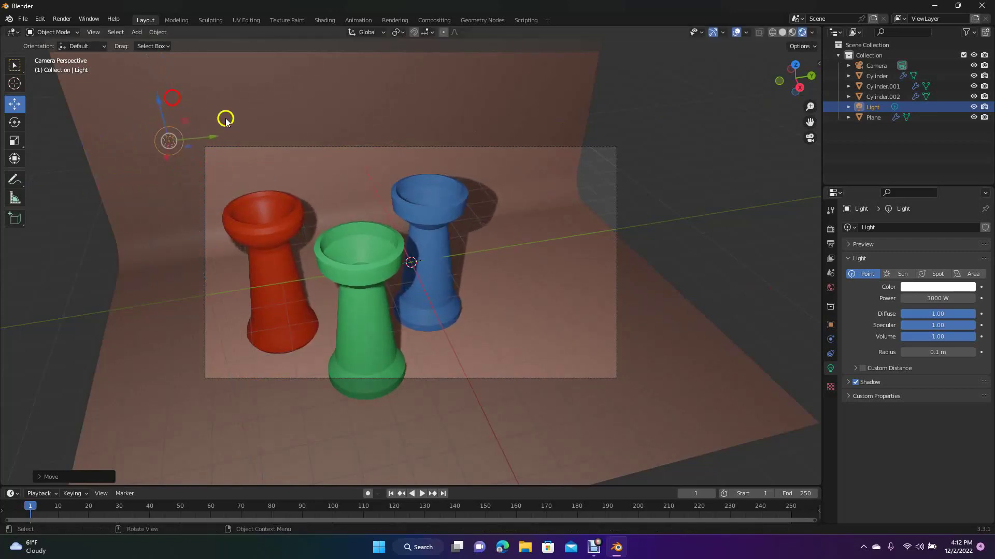
# - Try a power of 500 W on the point light, set it to 2000 W, and deselect the light
pyautogui.click(956, 299)
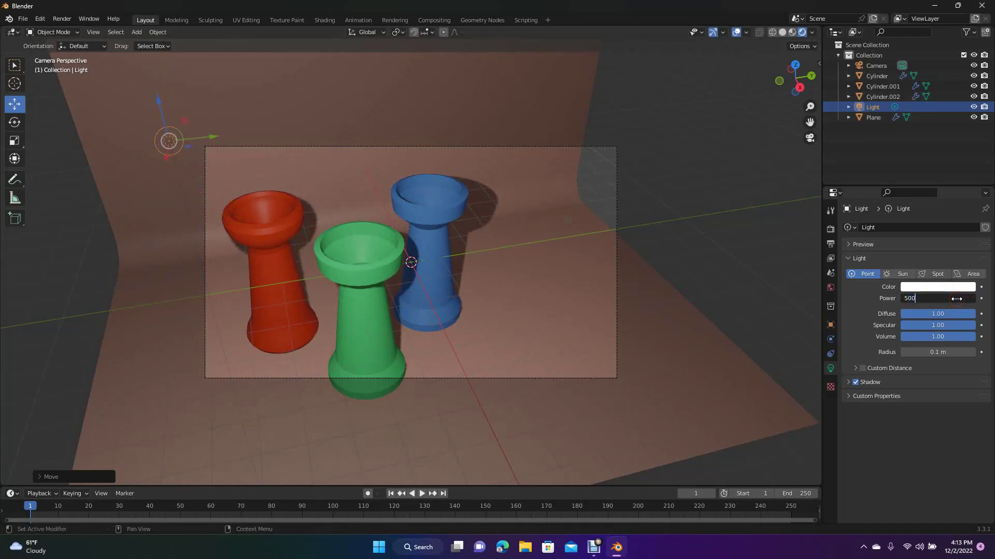
pyautogui.click(776, 316)
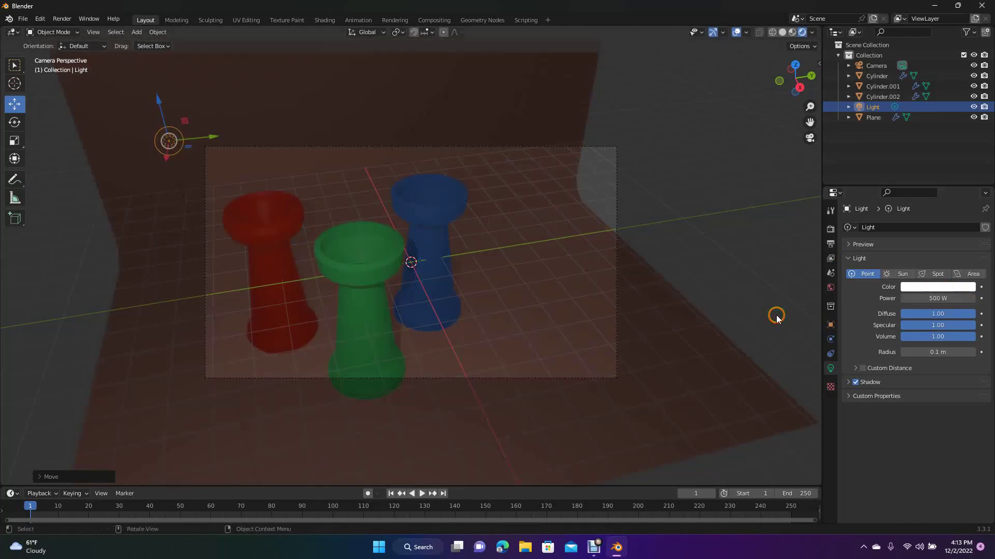
pyautogui.click(930, 298)
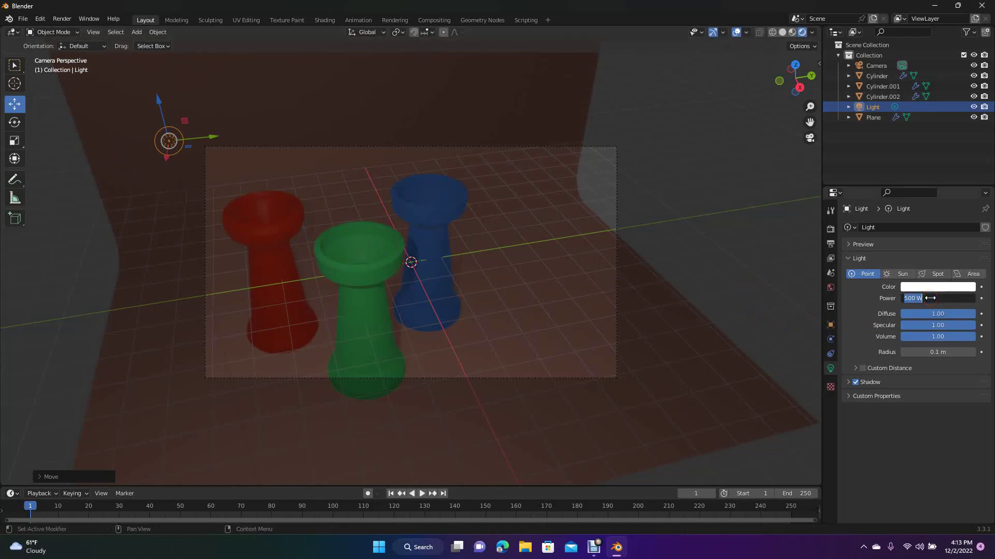
pyautogui.press('Return')
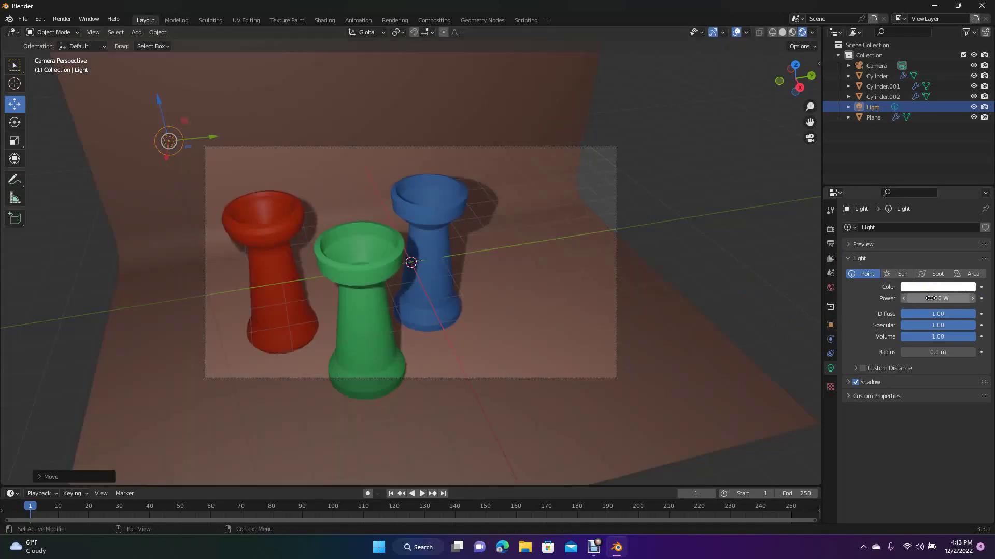
pyautogui.click(765, 275)
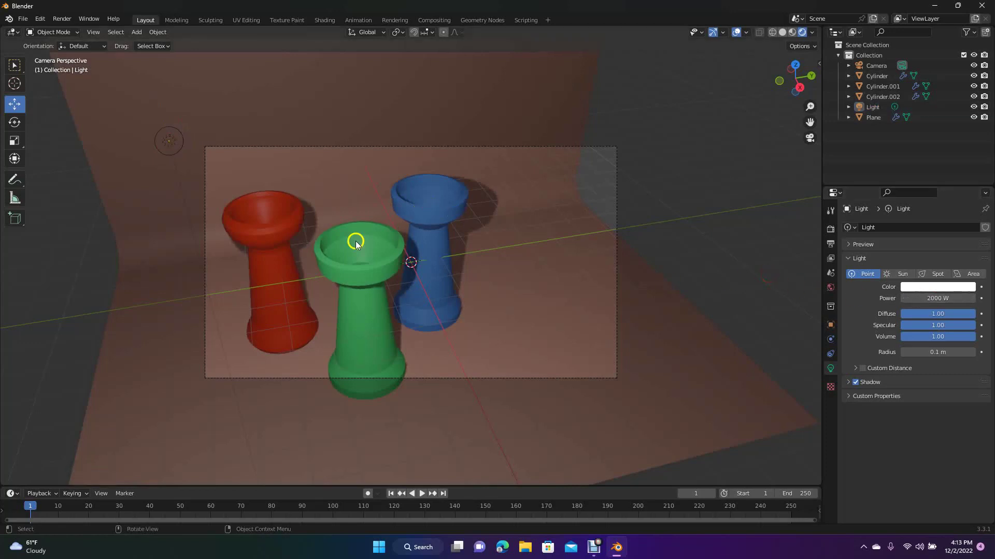
pyautogui.click(281, 239)
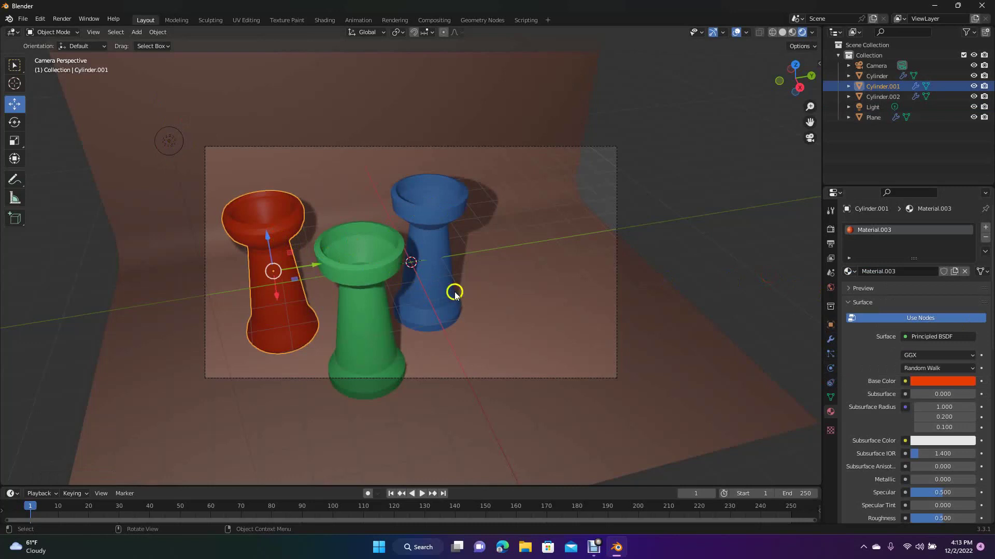
pyautogui.click(353, 268)
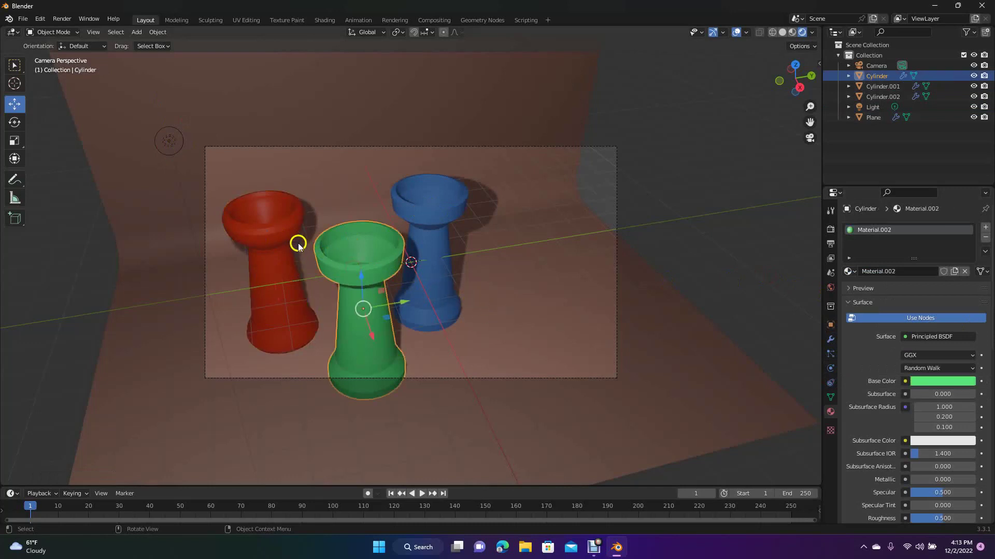
# - Set the Metallic value of the blue vessel's material to 12 and deselect the vessel
pyautogui.click(276, 231)
pyautogui.click(426, 216)
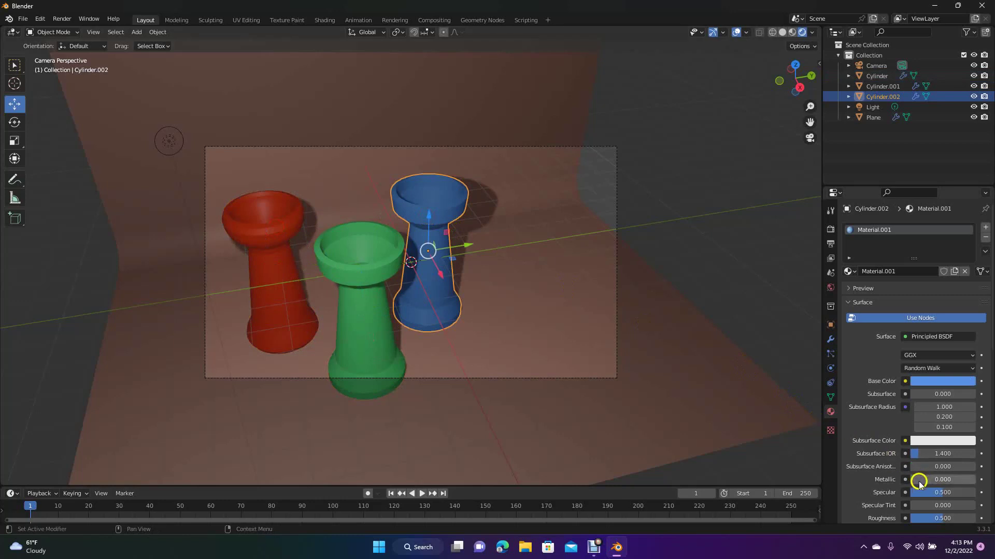
pyautogui.click(949, 480)
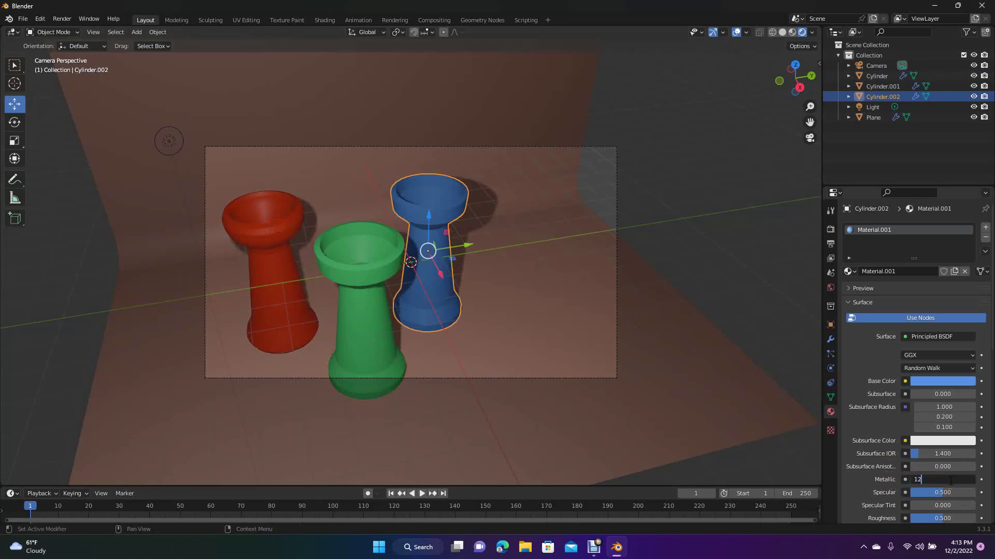
pyautogui.click(765, 448)
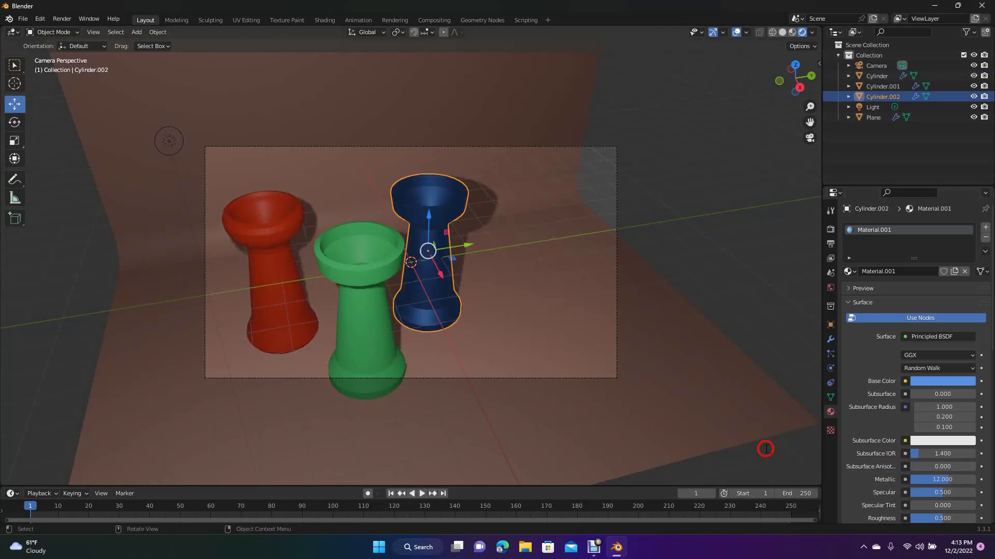
pyautogui.click(731, 261)
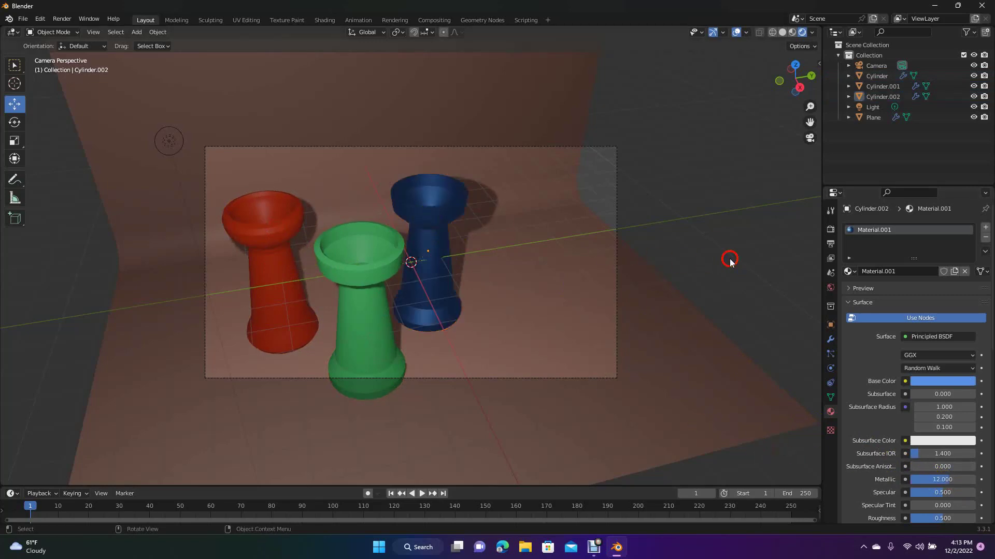
# - Set the Roughness of the green vessel's material to 4
pyautogui.click(363, 298)
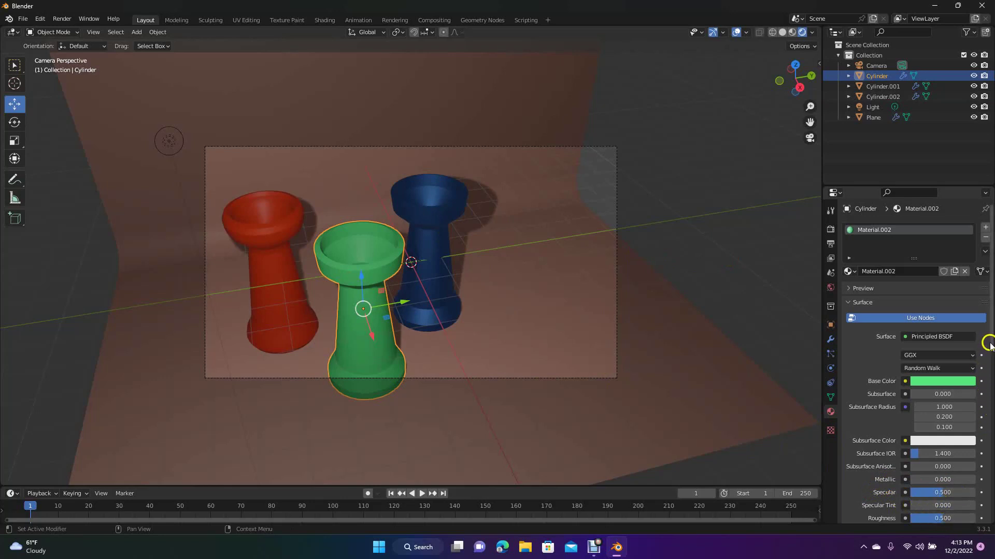
pyautogui.moveTo(989, 345); pyautogui.dragTo(989, 373)
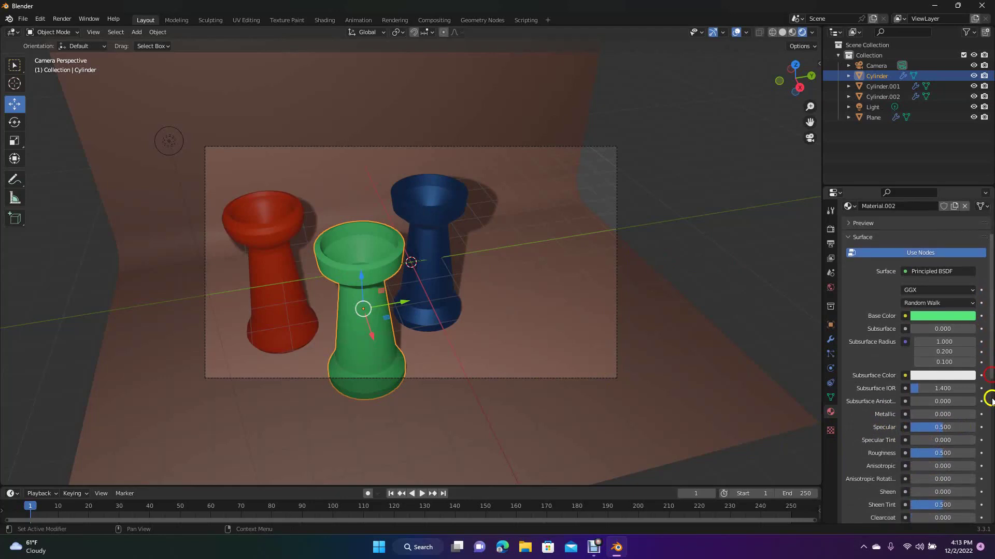
pyautogui.click(955, 458)
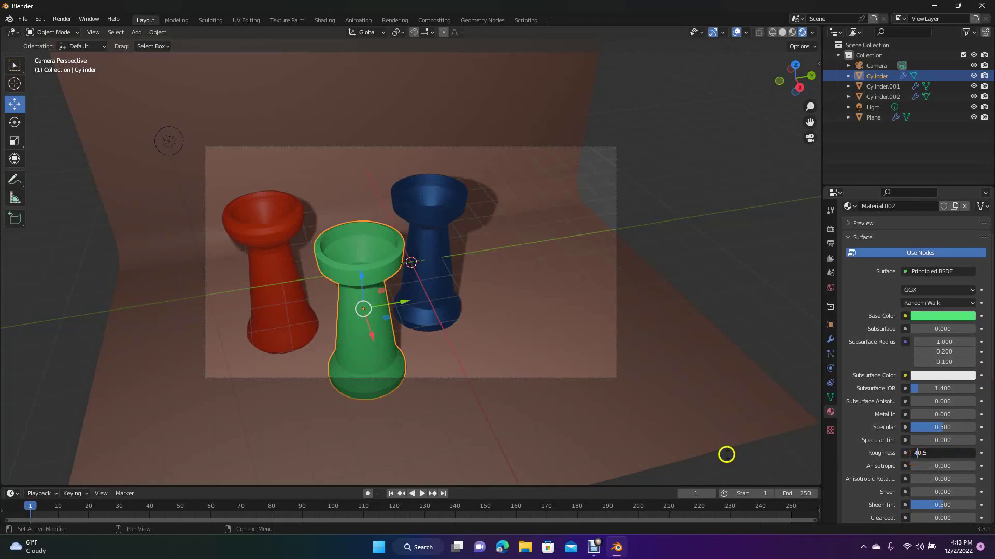
pyautogui.moveTo(932, 458); pyautogui.dragTo(909, 463)
pyautogui.write('4')
pyautogui.click(733, 449)
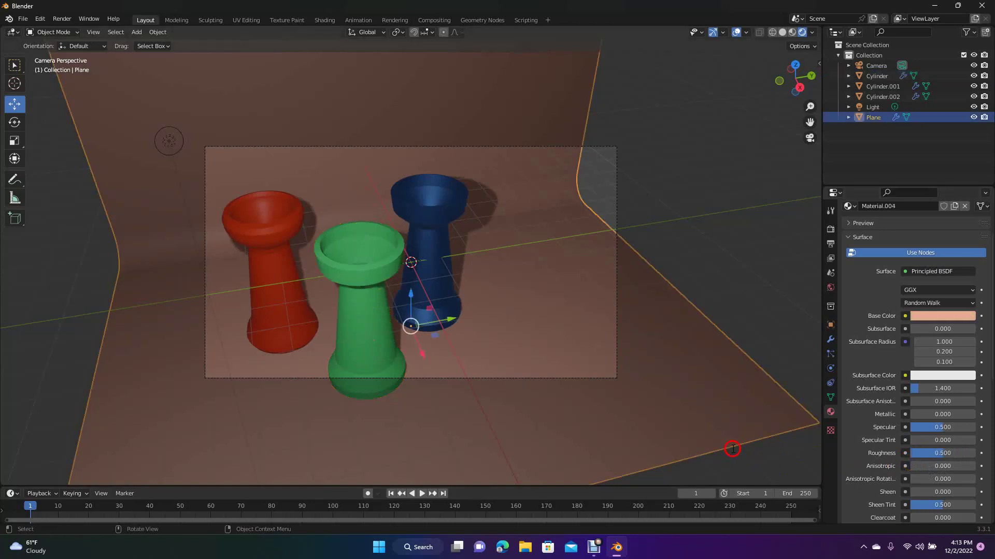
pyautogui.click(755, 243)
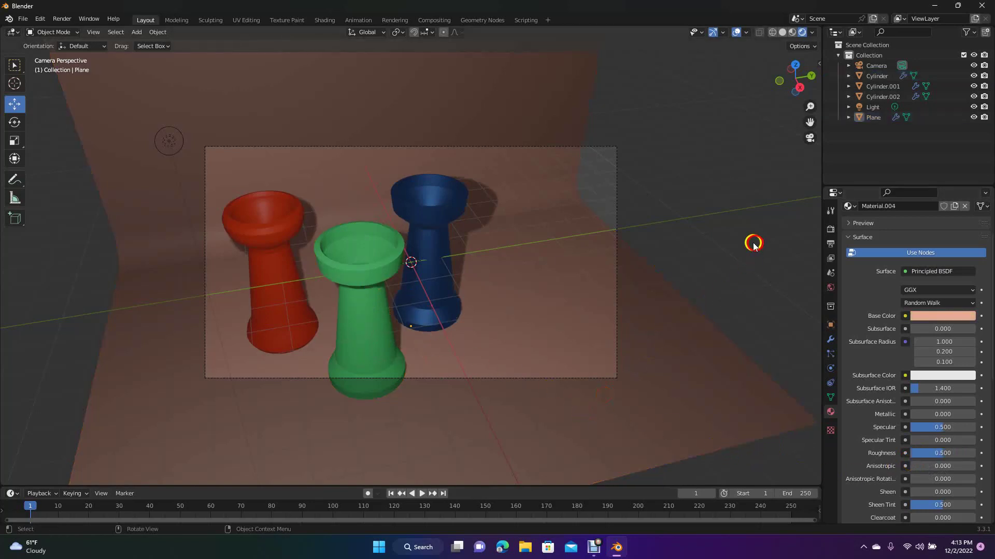
pyautogui.click(380, 267)
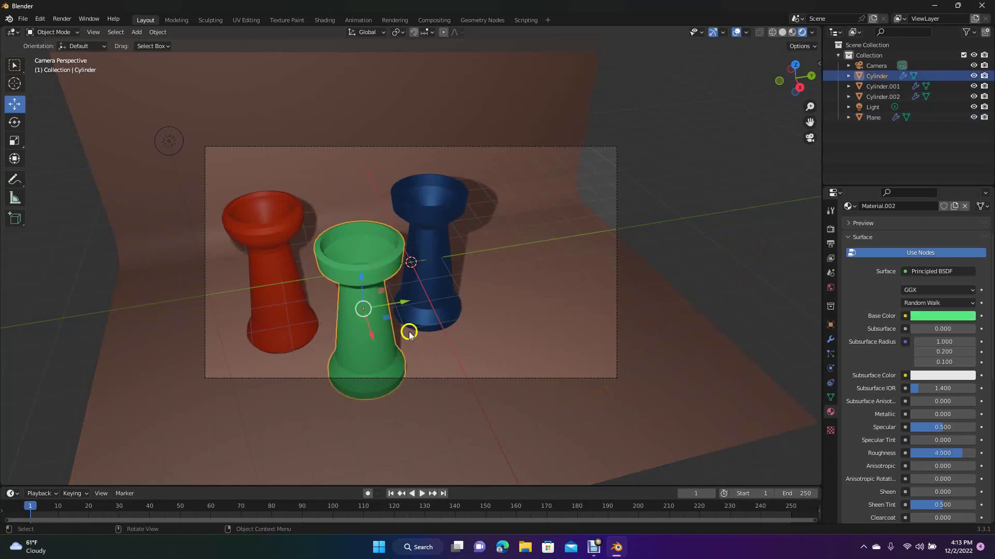
# - Set the Sheen of the red vessel's material to 5 and deselect everything
pyautogui.click(300, 240)
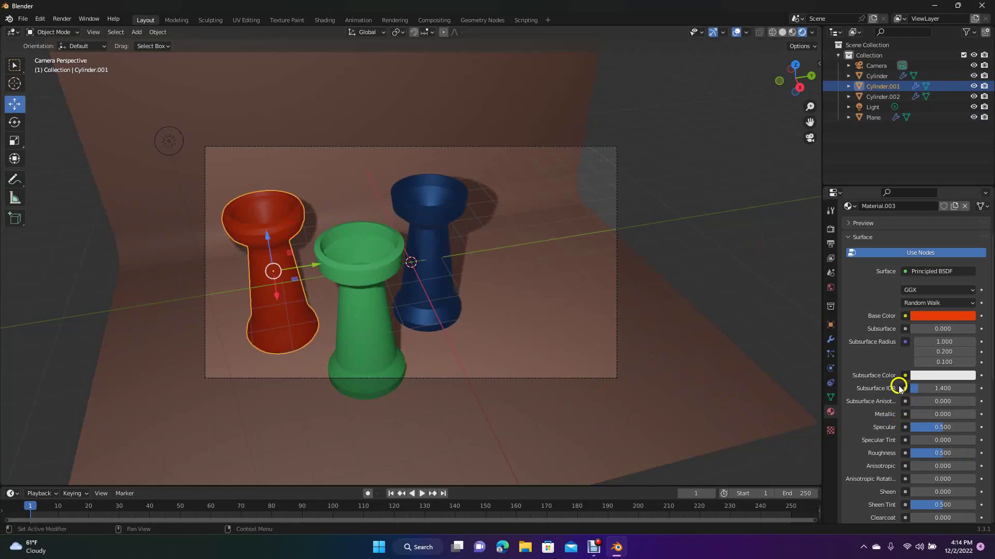
pyautogui.moveTo(991, 295); pyautogui.dragTo(991, 322)
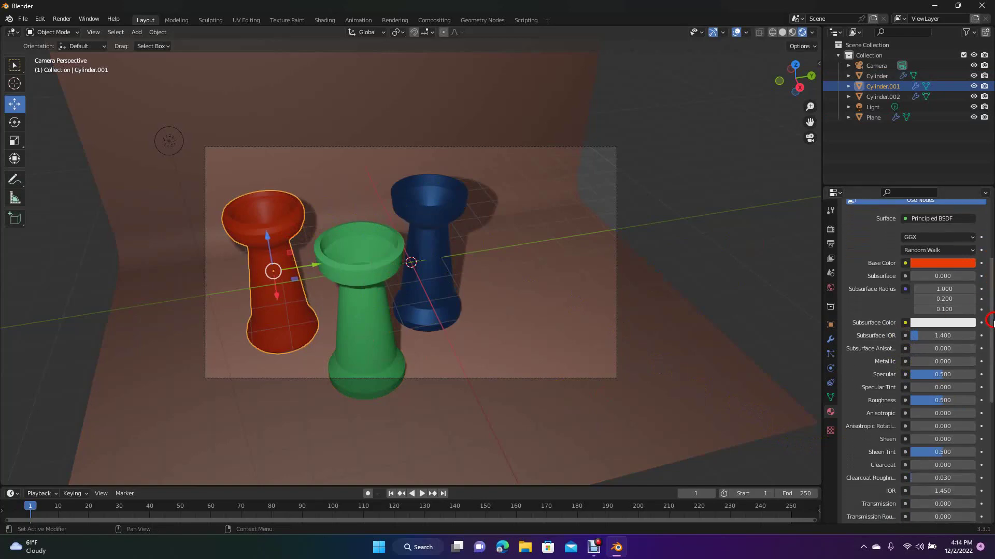
pyautogui.moveTo(991, 322); pyautogui.dragTo(991, 328)
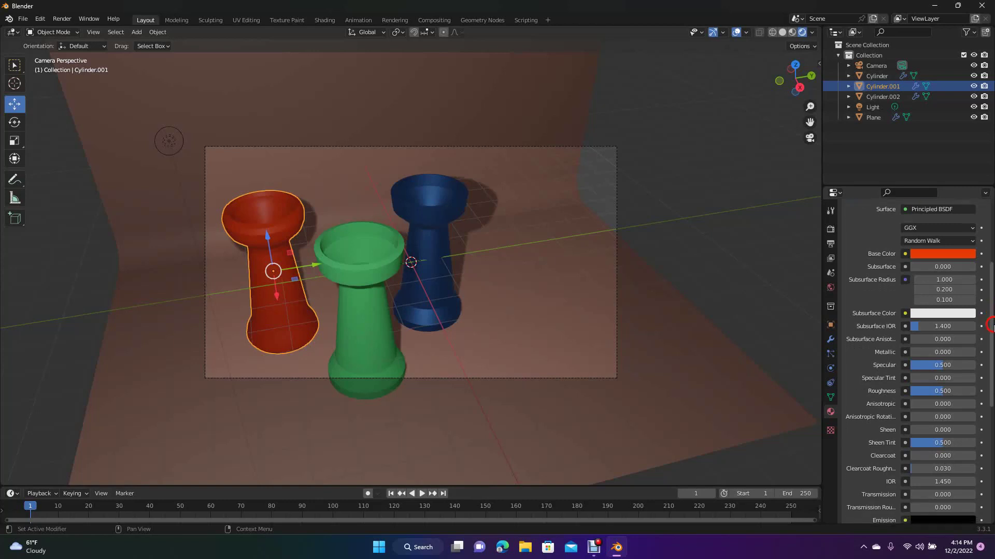
pyautogui.click(952, 423)
pyautogui.write('5')
pyautogui.click(756, 457)
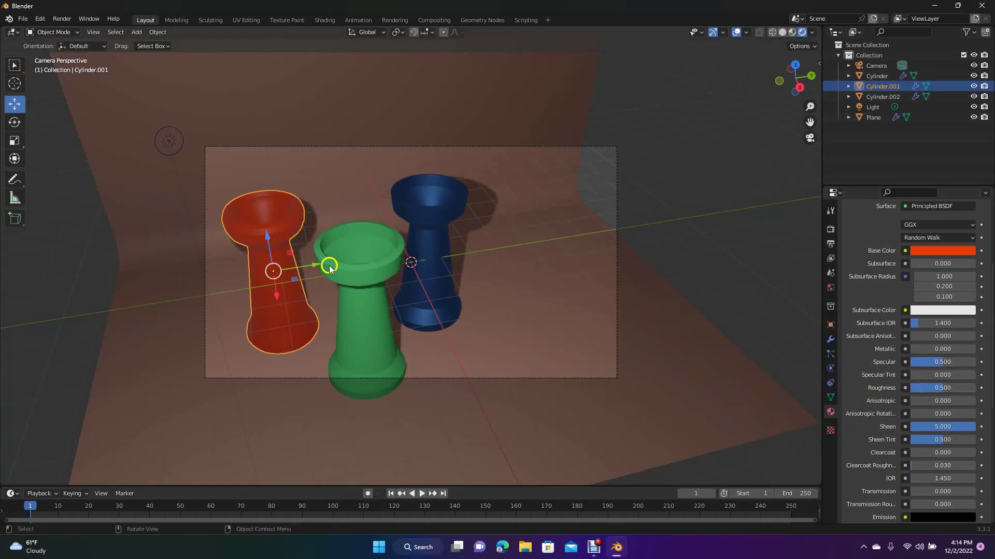
pyautogui.click(116, 212)
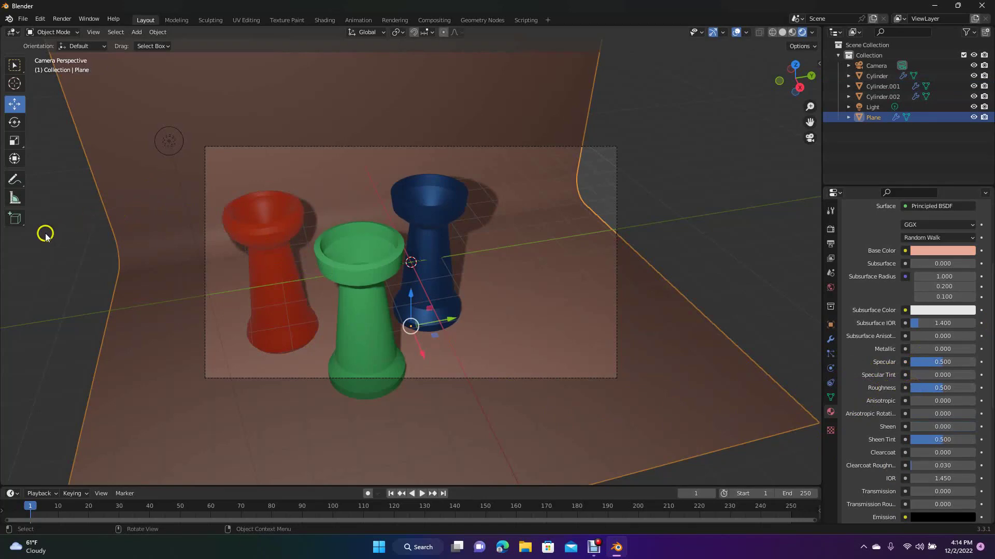
pyautogui.click(46, 234)
# - Try a pale orange color on the point light and undo the color change
pyautogui.click(171, 142)
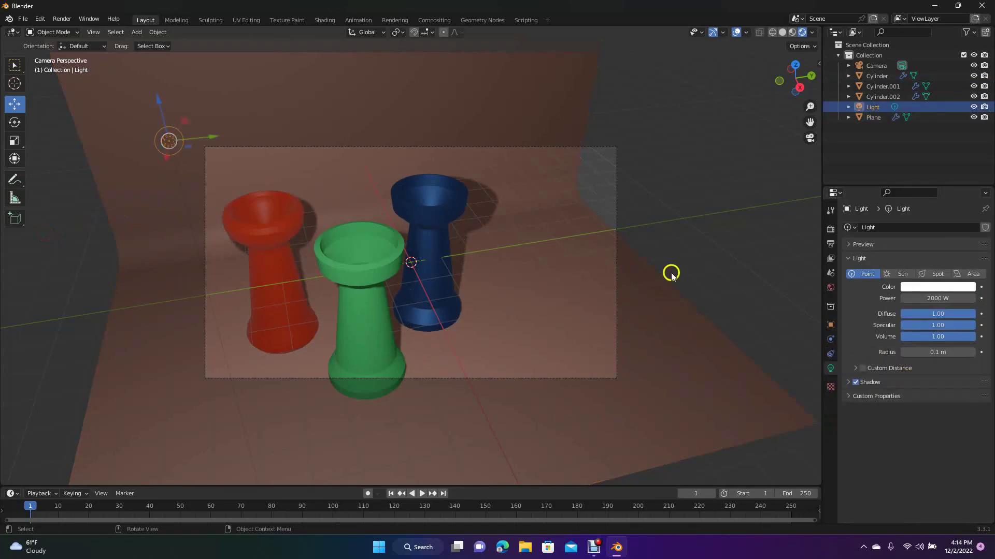
pyautogui.click(931, 287)
pyautogui.moveTo(907, 195)
pyautogui.mouseDown()
pyautogui.moveTo(918, 212)
pyautogui.moveTo(903, 196)
pyautogui.moveTo(905, 179)
pyautogui.moveTo(916, 202)
pyautogui.moveTo(906, 209)
pyautogui.moveTo(912, 165)
pyautogui.moveTo(924, 171)
pyautogui.moveTo(918, 195)
pyautogui.mouseUp()
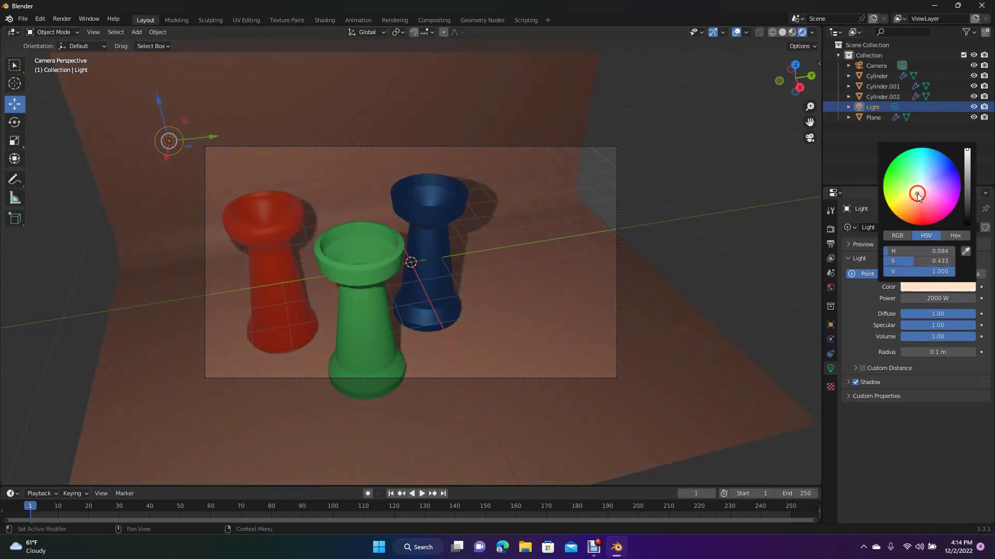
pyautogui.hotkey('ctrl', 'z')
pyautogui.click(931, 425)
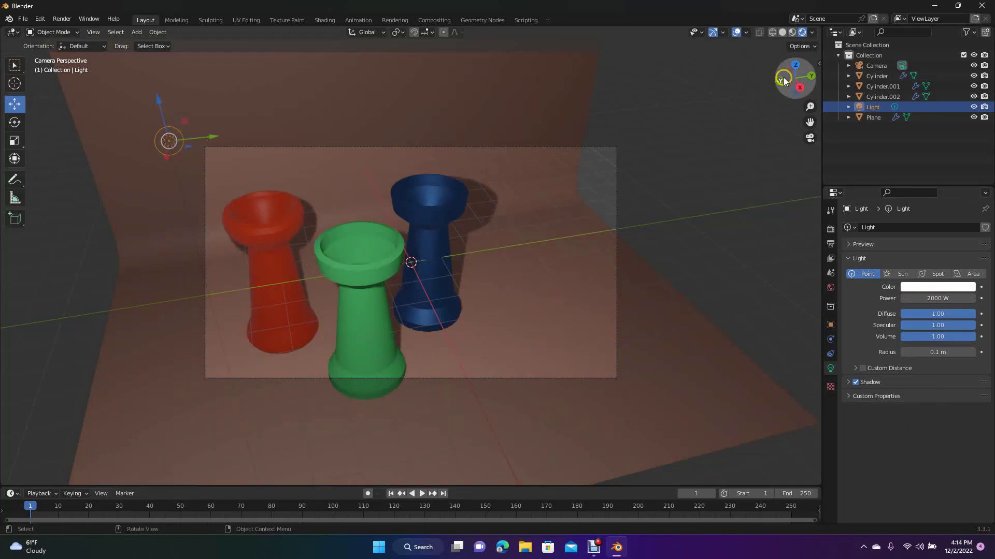
# - Align the camera to a more frontal view of the three vessels, render the image, and close the render
pyautogui.moveTo(797, 83); pyautogui.dragTo(779, 83)
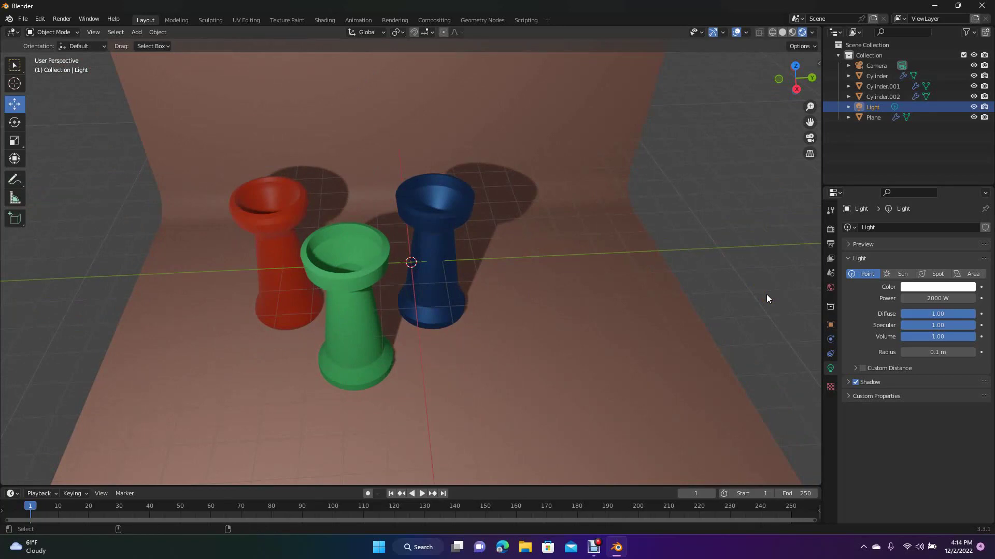
pyautogui.press('KP_0')
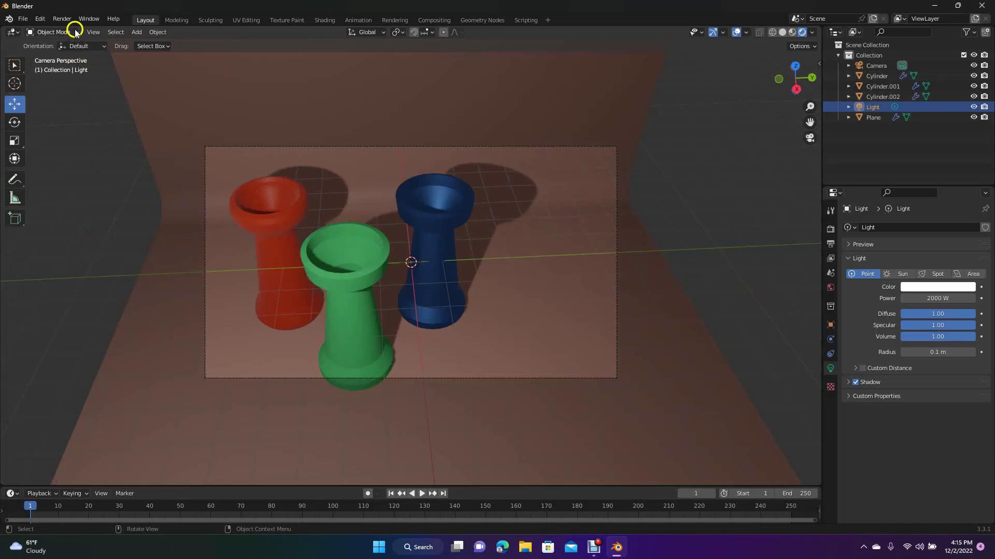
pyautogui.click(63, 19)
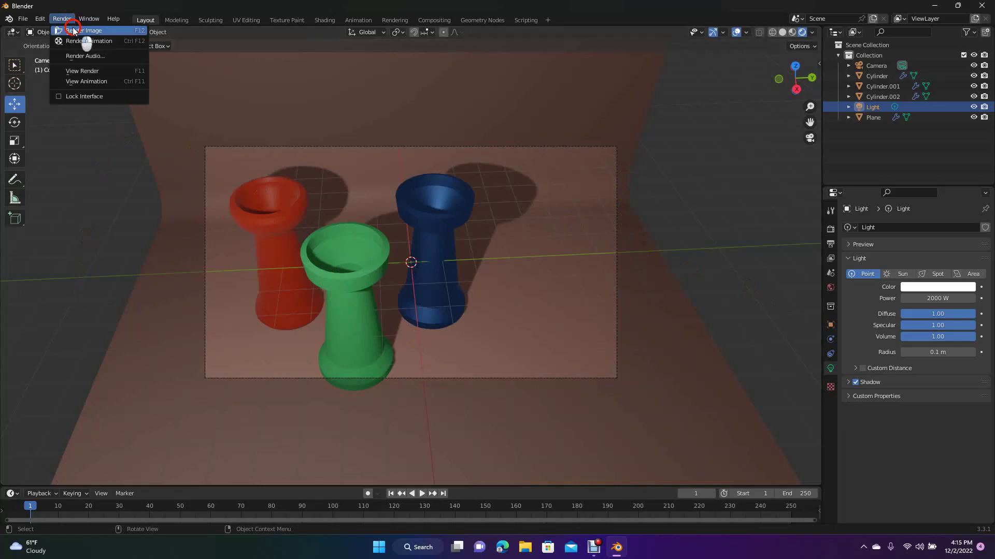
pyautogui.click(73, 27)
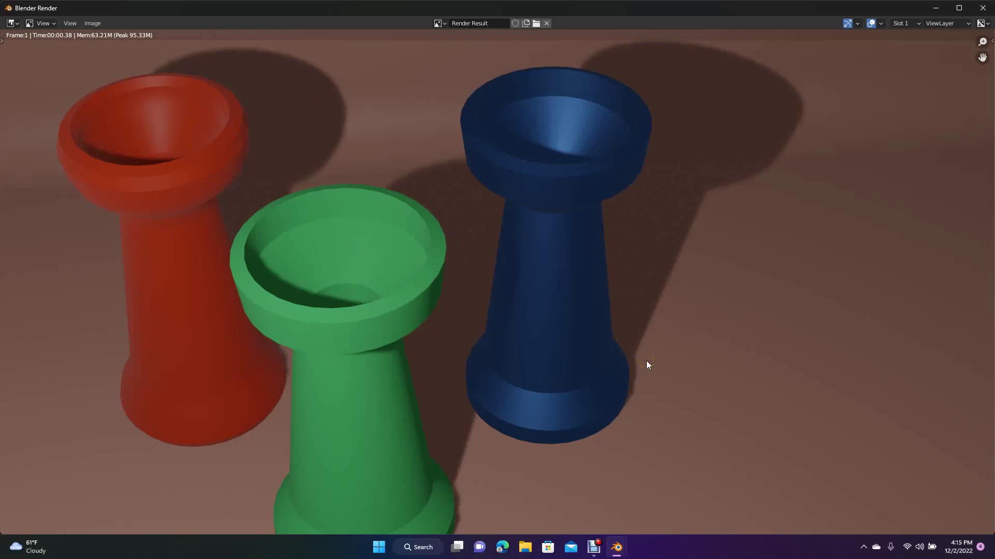
pyautogui.click(983, 9)
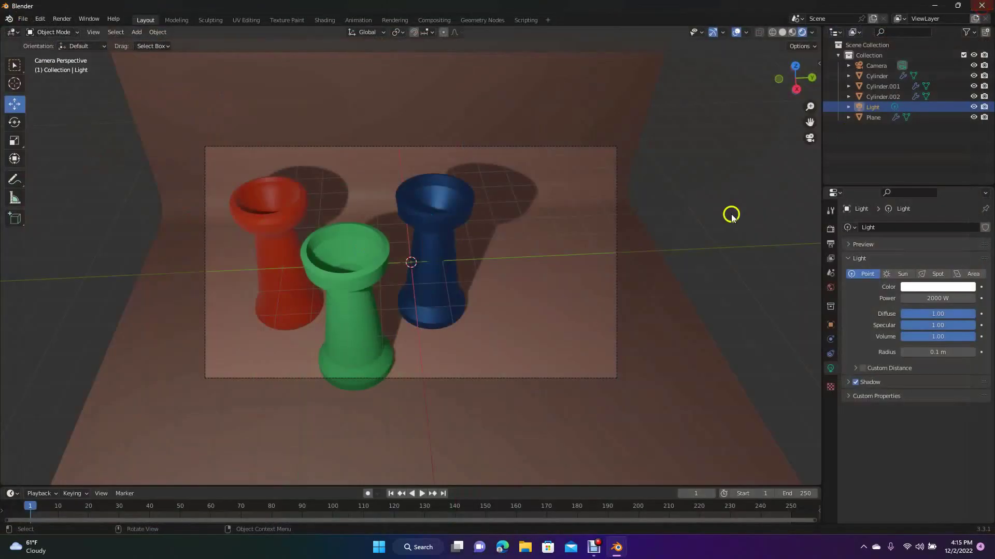
# - Add a UV sphere with 64 segments to the scene
pyautogui.click(136, 33)
pyautogui.moveTo(141, 43)
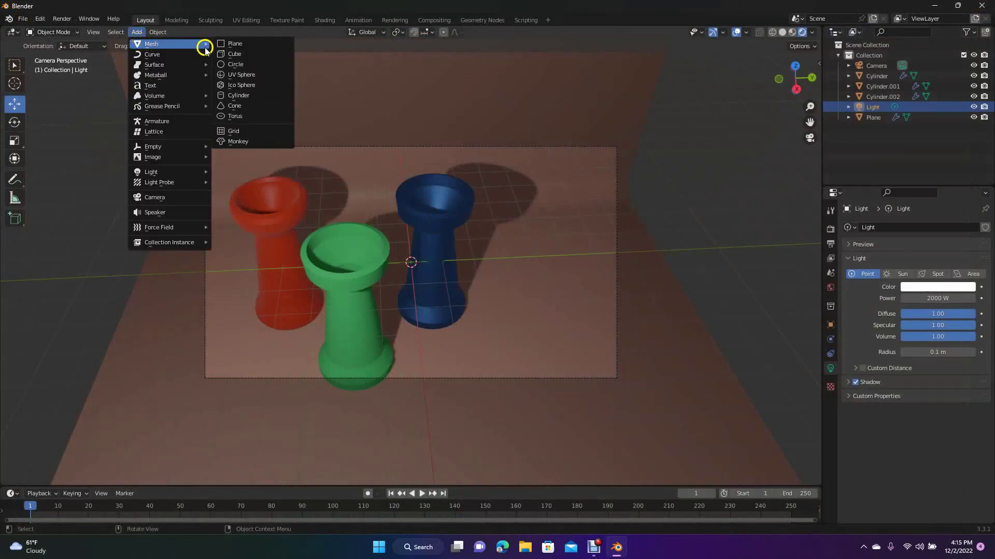
pyautogui.click(250, 73)
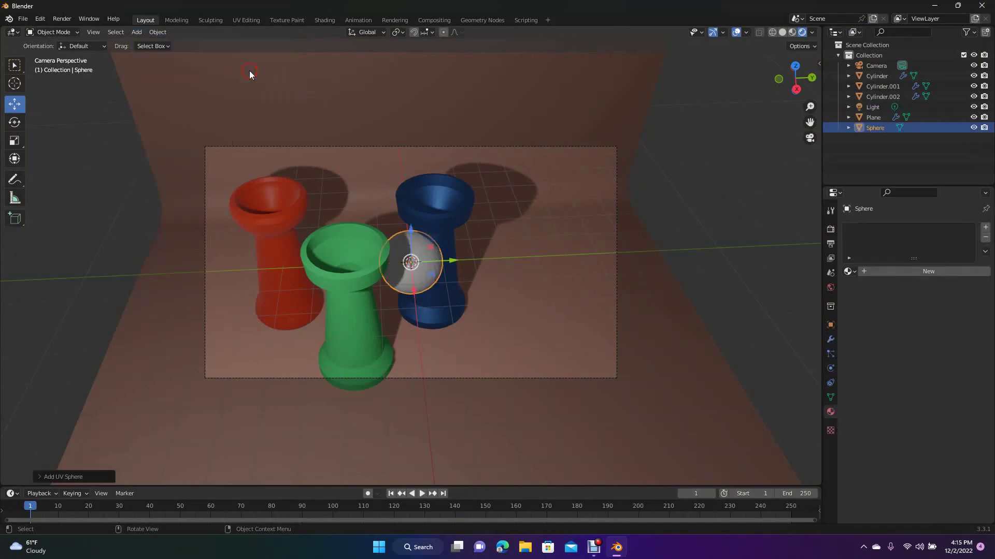
pyautogui.click(78, 477)
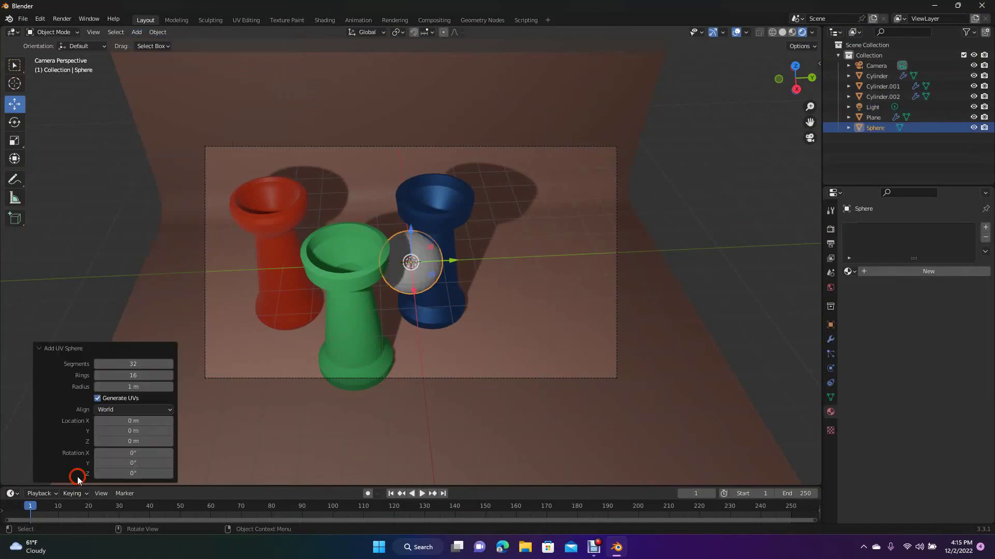
pyautogui.click(139, 364)
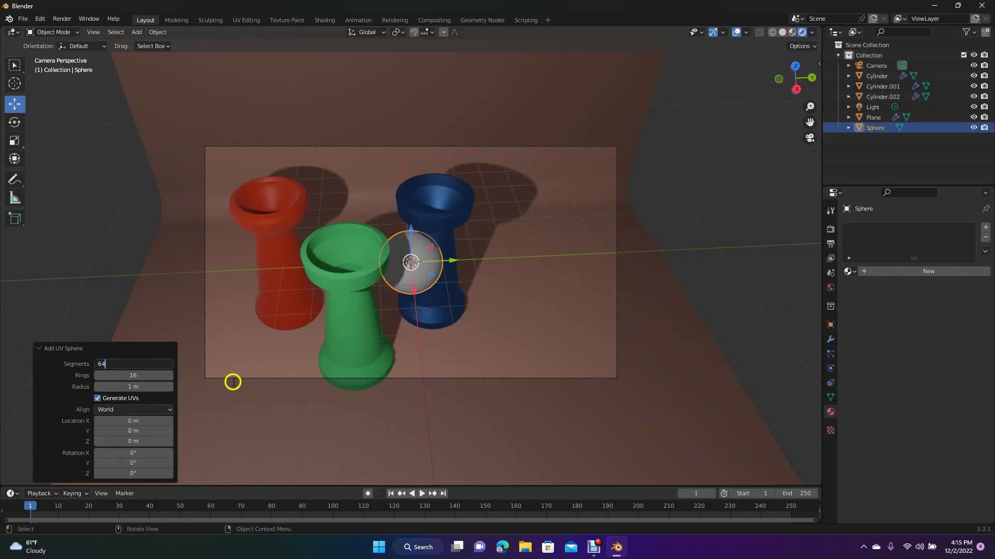
pyautogui.click(233, 382)
pyautogui.click(235, 385)
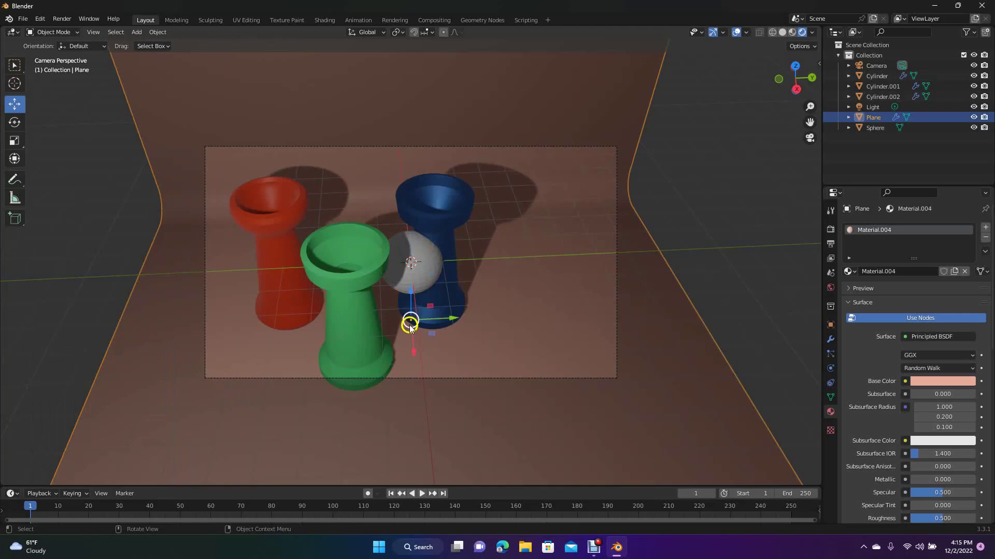
# - Move the sphere along the Y axis past the blue vessel, lower it about 2.17 m along Z, and deselect it
pyautogui.click(407, 248)
pyautogui.moveTo(449, 262); pyautogui.dragTo(545, 261)
pyautogui.moveTo(527, 225); pyautogui.dragTo(524, 280)
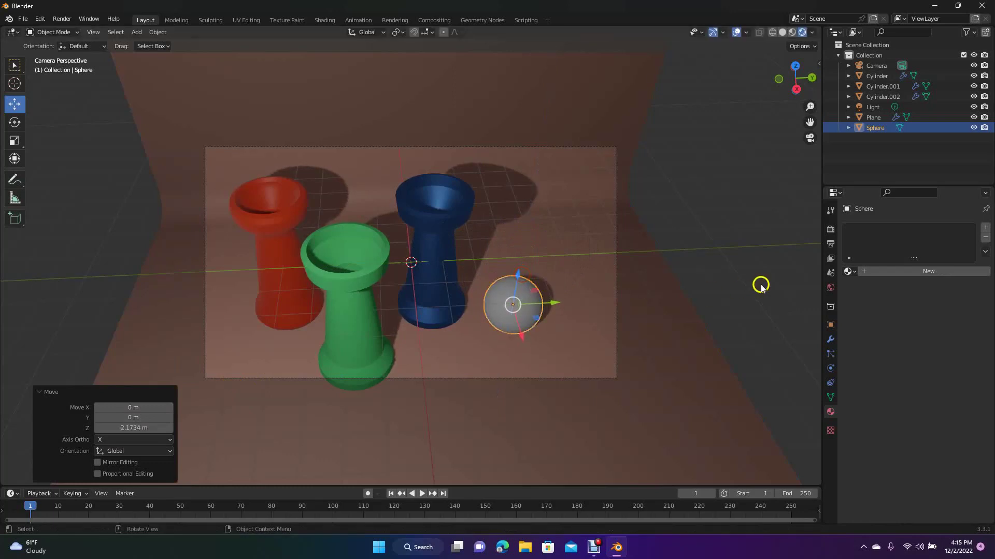
pyautogui.click(761, 286)
pyautogui.click(539, 309)
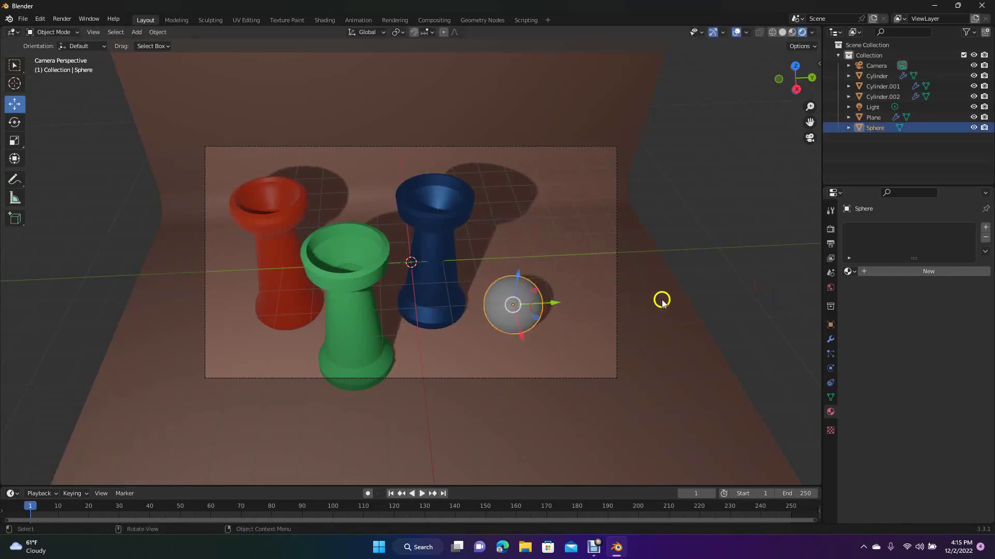
pyautogui.click(675, 303)
pyautogui.click(101, 174)
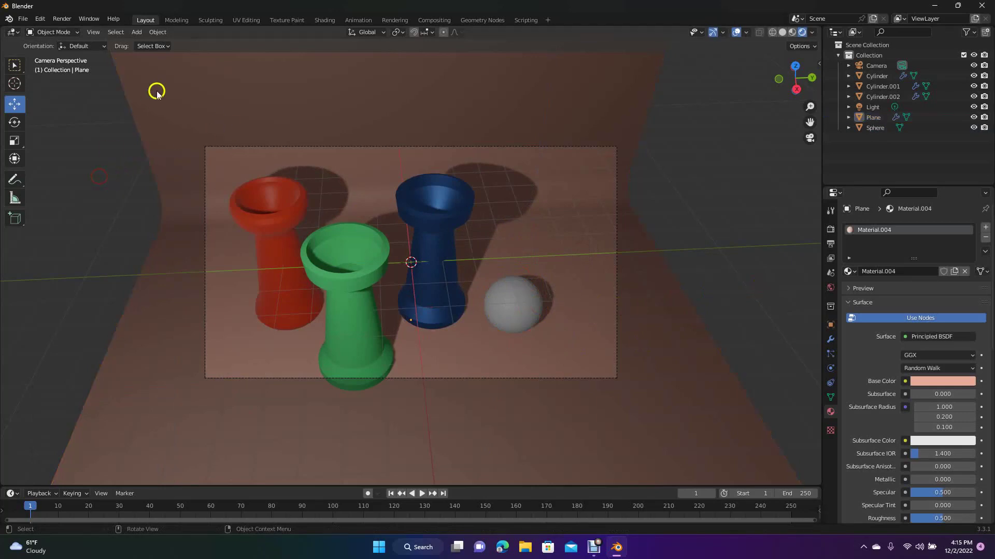
# - Add a second 64-segment UV sphere, move it along Y to the red vessel's side, and lower it about 2.98 m along Z
pyautogui.click(137, 36)
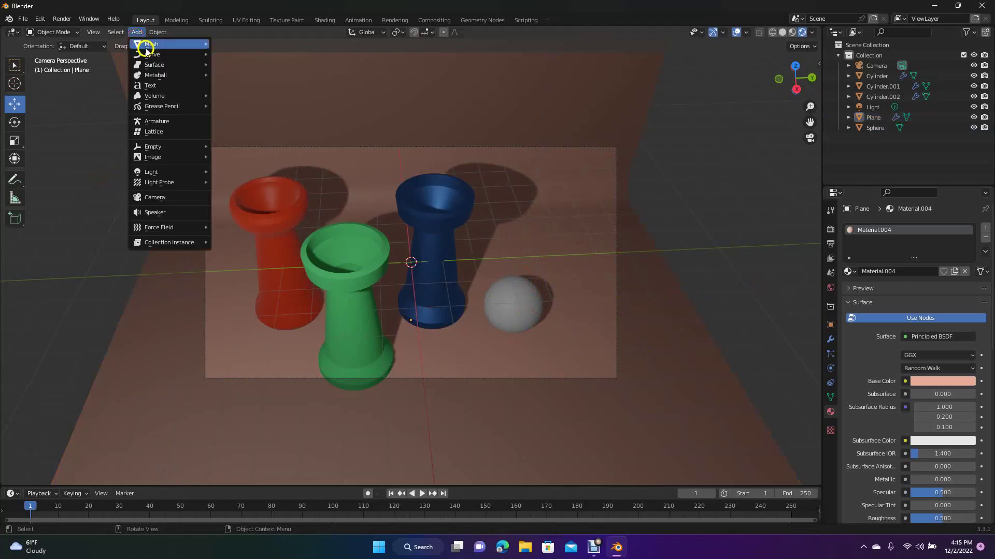
pyautogui.moveTo(154, 65)
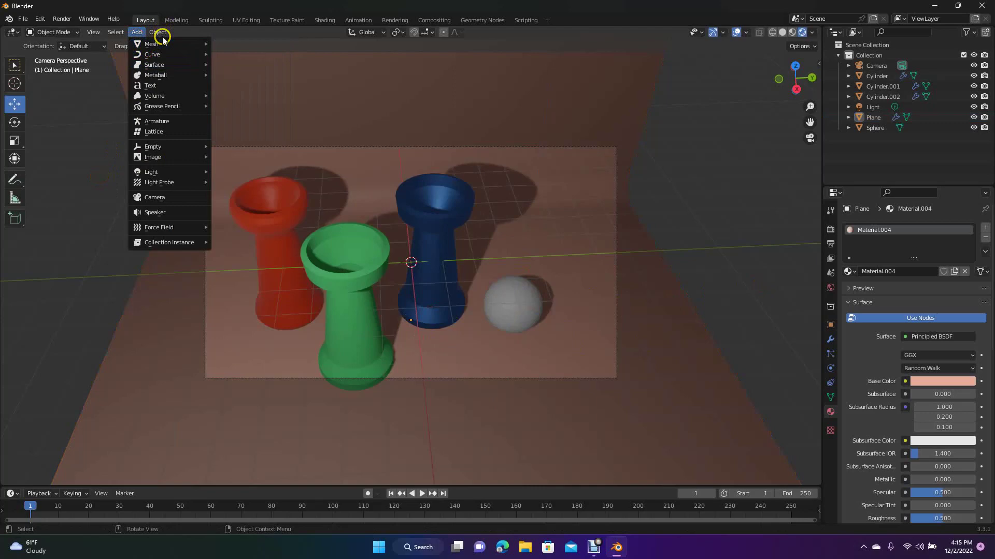
pyautogui.moveTo(171, 44)
pyautogui.click(245, 74)
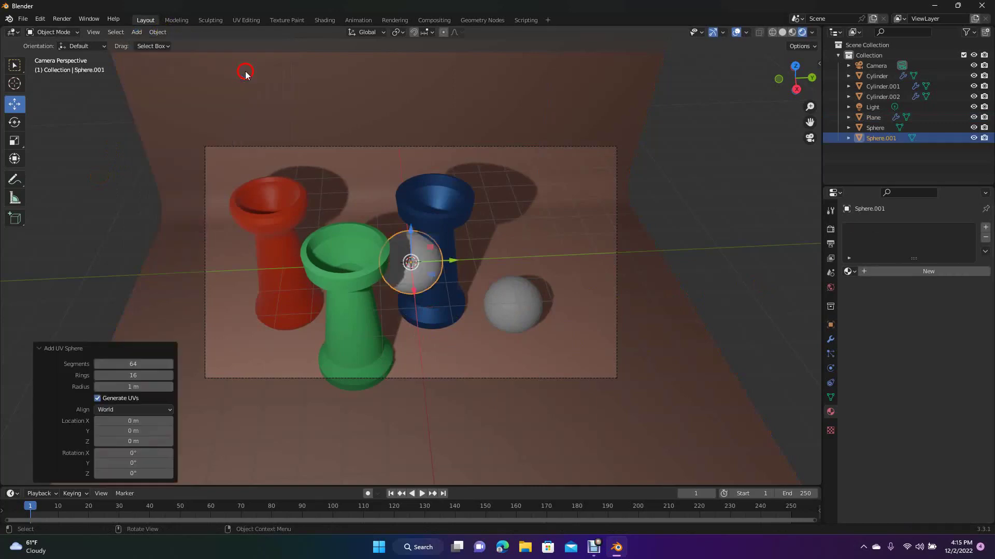
pyautogui.moveTo(454, 262); pyautogui.dragTo(298, 281)
pyautogui.moveTo(249, 237); pyautogui.dragTo(260, 301)
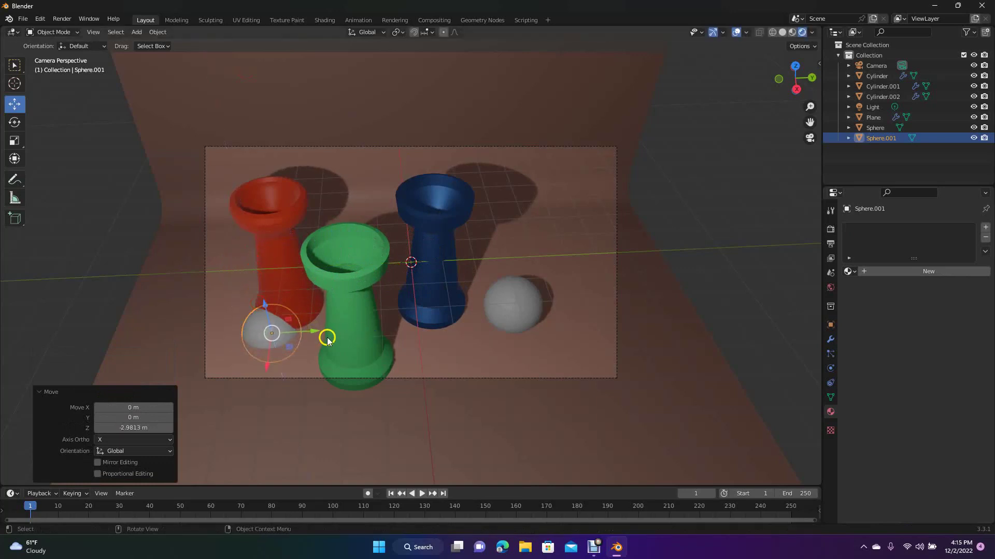
# - Move the second sphere about 1.1 m along negative Y, raise it along Z until it clears the floor, and deselect it
pyautogui.moveTo(318, 330); pyautogui.dragTo(294, 344)
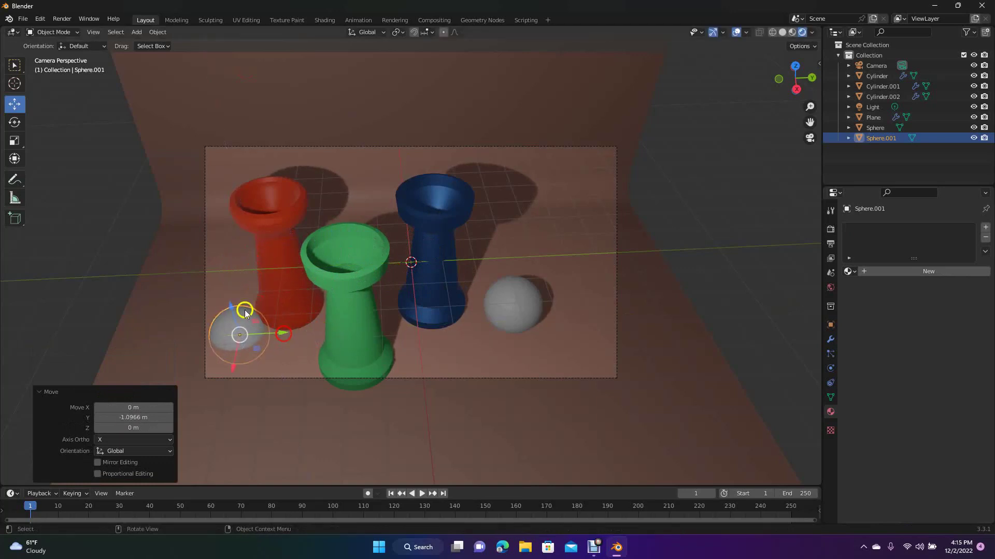
pyautogui.moveTo(245, 310); pyautogui.dragTo(224, 287)
pyautogui.moveTo(273, 315)
pyautogui.mouseDown()
pyautogui.moveTo(258, 318)
pyautogui.moveTo(279, 320)
pyautogui.mouseUp()
pyautogui.click(696, 382)
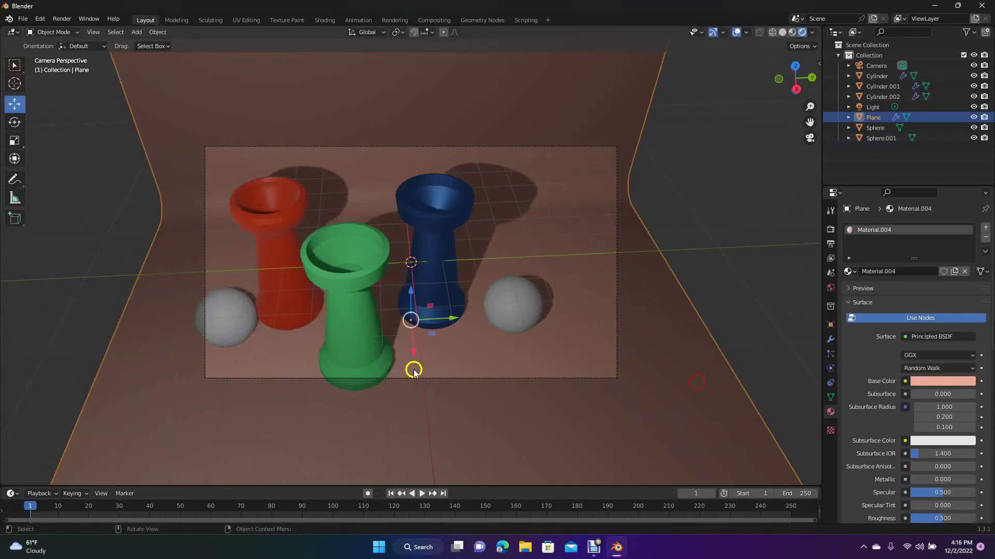
pyautogui.click(783, 327)
# - Give the sphere beside the red vessel a new material with a light blue base color
pyautogui.click(241, 314)
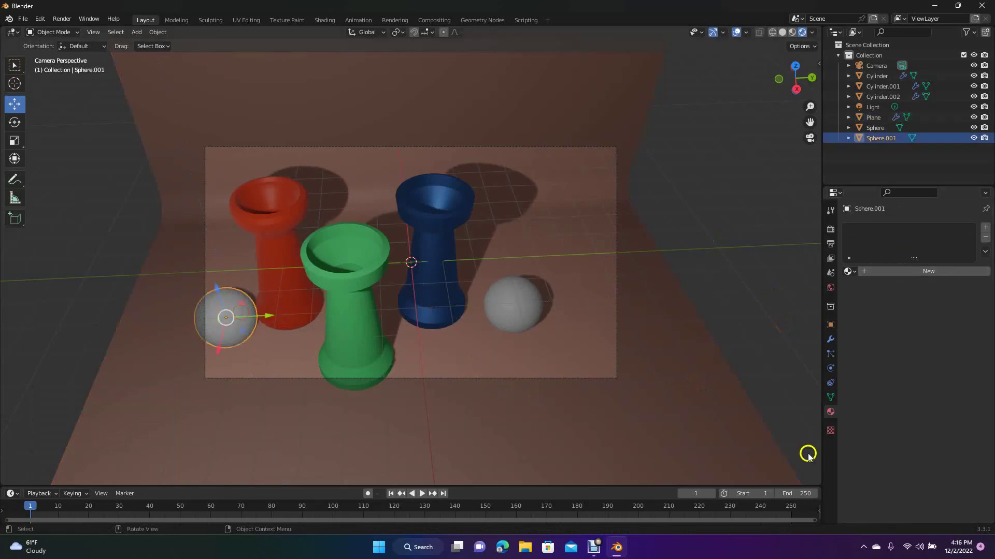
pyautogui.click(931, 271)
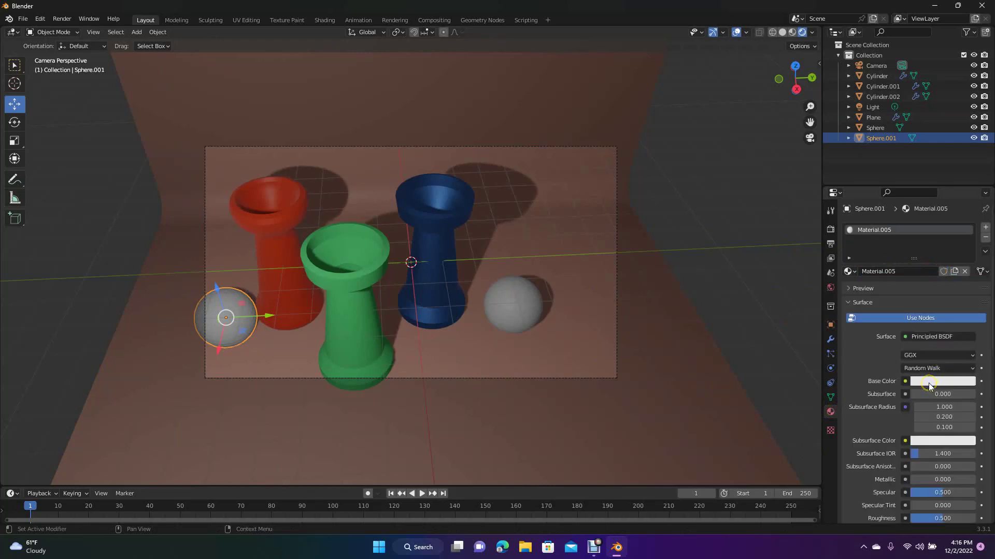
pyautogui.click(929, 382)
pyautogui.click(933, 274)
pyautogui.moveTo(933, 273)
pyautogui.mouseDown()
pyautogui.moveTo(921, 278)
pyautogui.moveTo(926, 253)
pyautogui.moveTo(936, 254)
pyautogui.mouseUp()
pyautogui.click(758, 298)
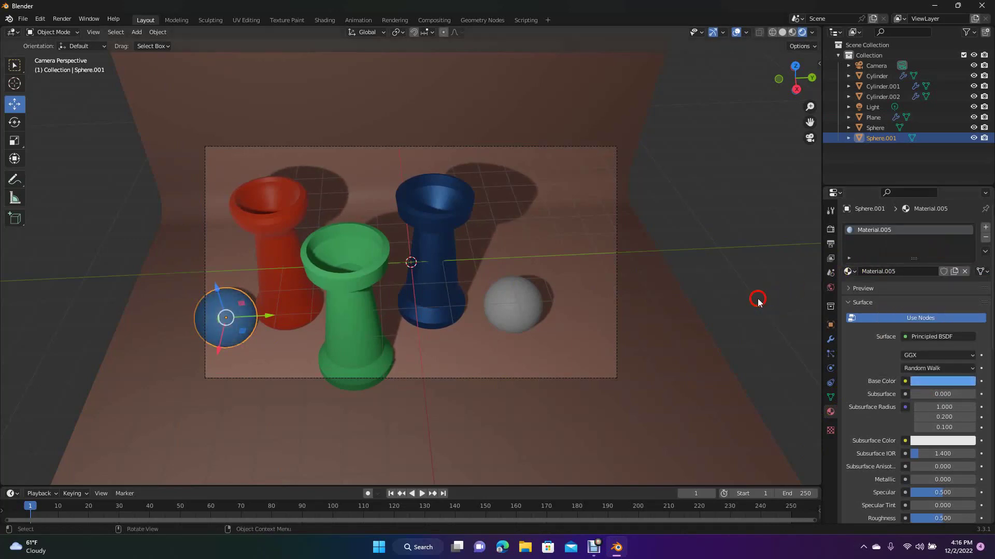
# - Give the sphere beside the blue vessel a new material with a pinkish-red base color and deselect it
pyautogui.click(521, 307)
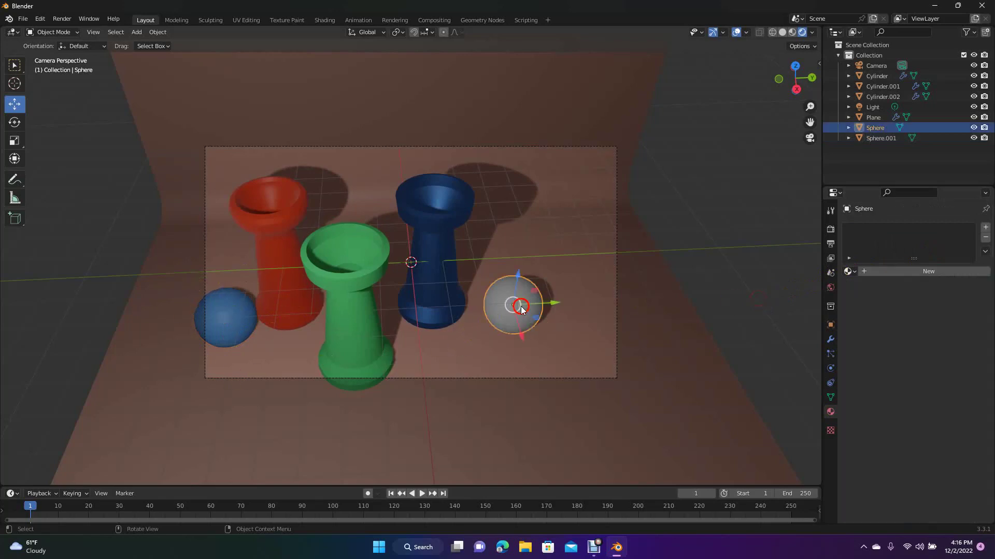
pyautogui.click(921, 275)
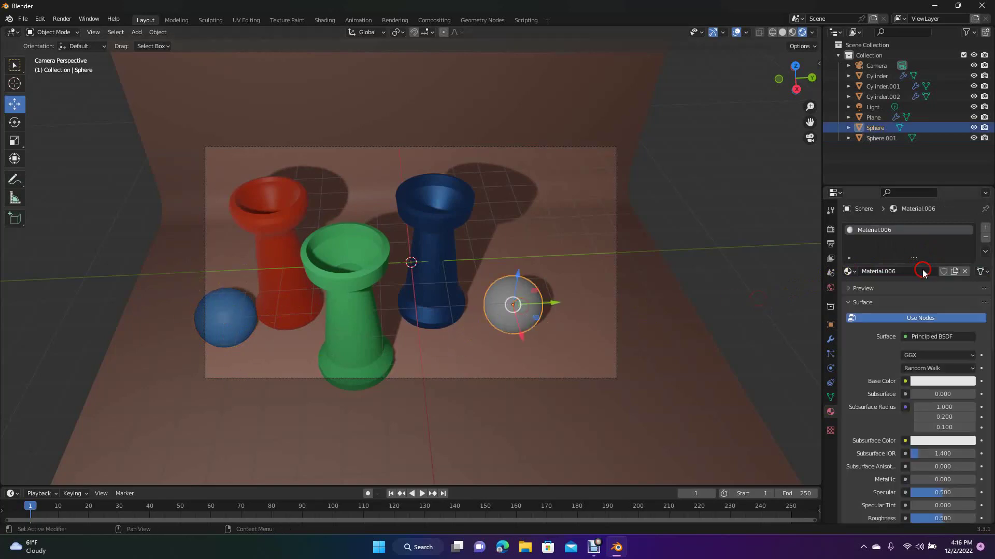
pyautogui.click(936, 381)
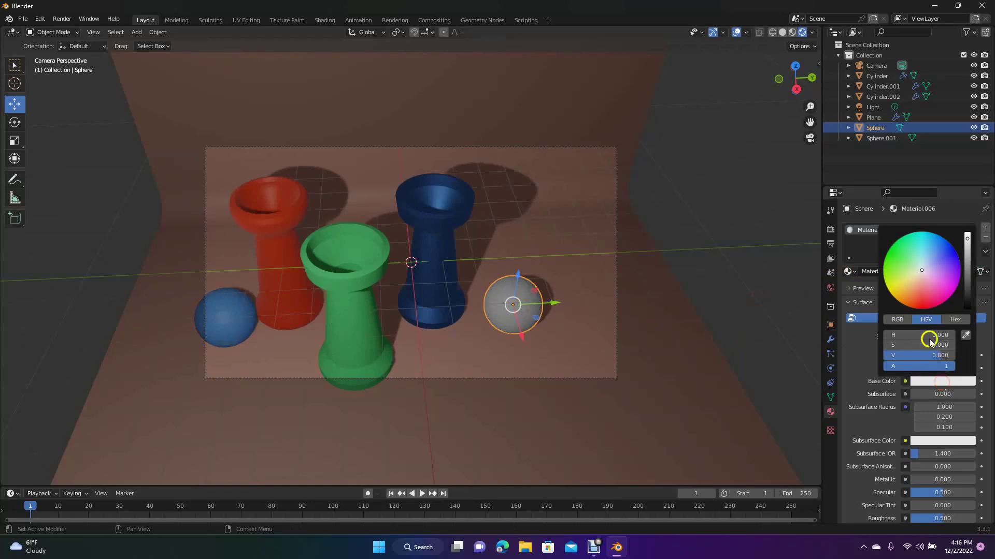
pyautogui.moveTo(922, 288); pyautogui.dragTo(931, 301)
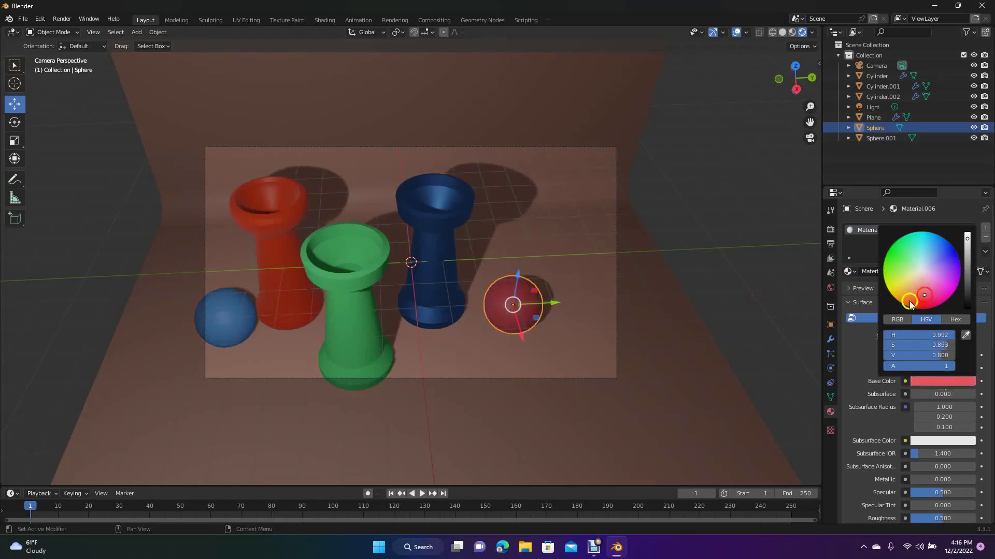
pyautogui.click(735, 332)
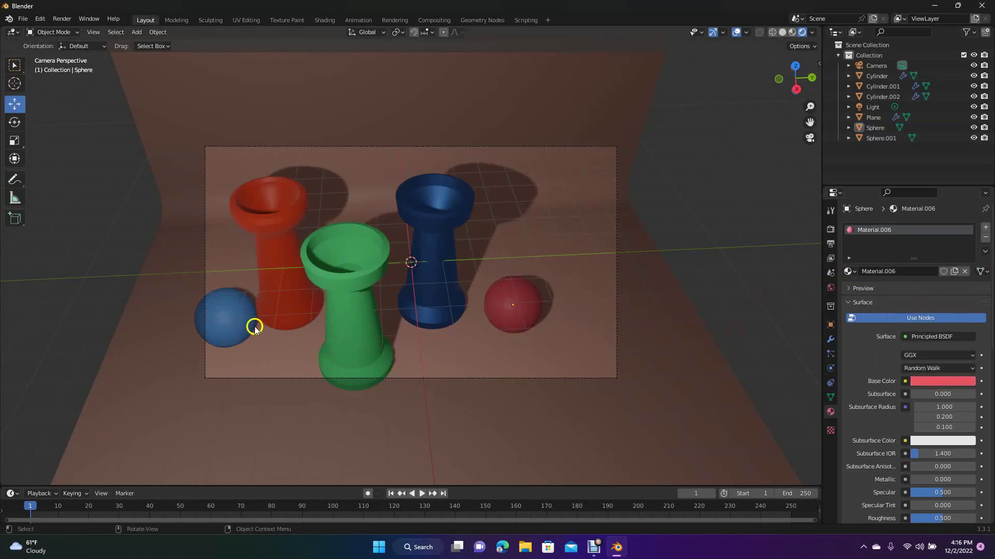
# - Select both spheres and all three vessels, move them together about 0.97 m along Y, and deselect them
pyautogui.click(233, 330)
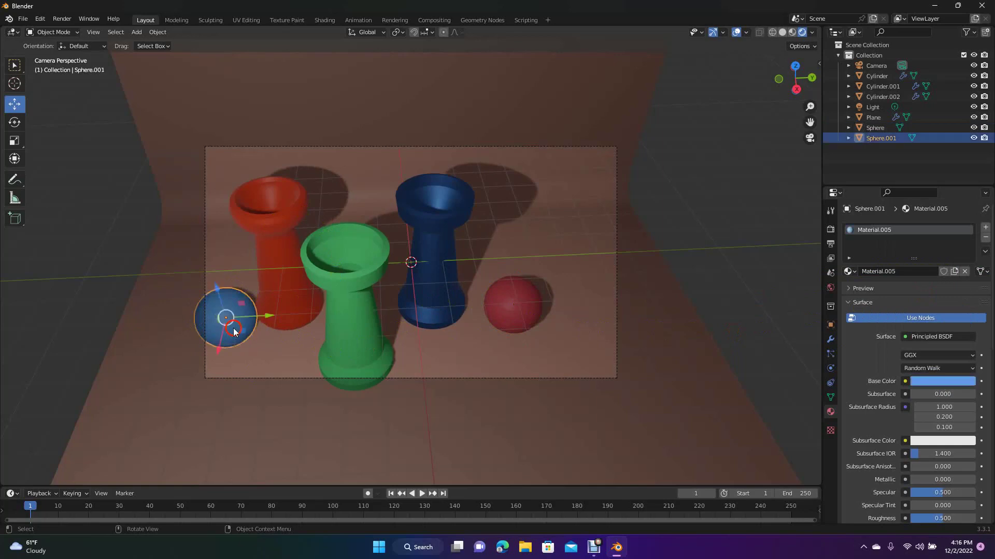
pyautogui.keyDown('shift'); pyautogui.click(281, 258); pyautogui.keyUp('shift')
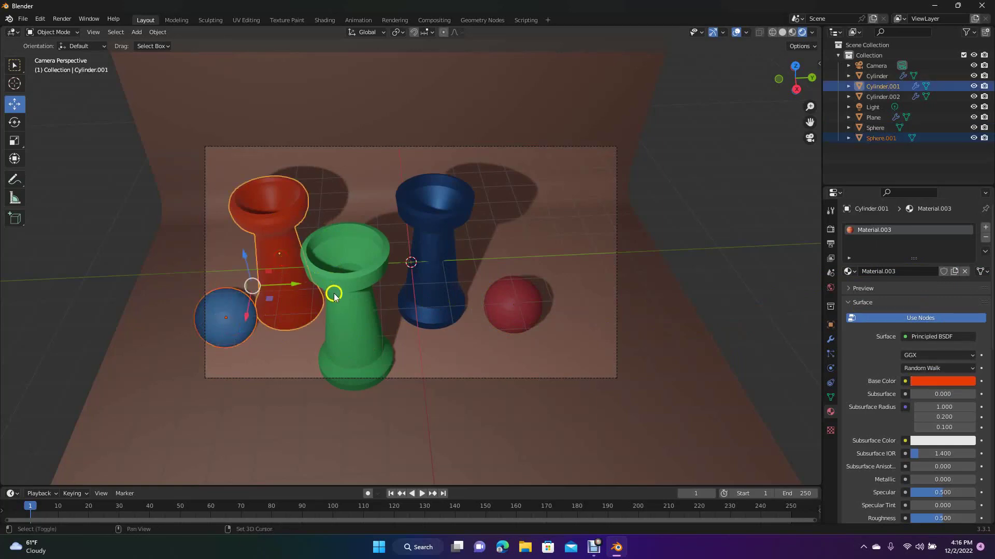
pyautogui.keyDown('shift'); pyautogui.click(354, 296); pyautogui.keyUp('shift')
pyautogui.keyDown('shift'); pyautogui.click(427, 223); pyautogui.keyUp('shift')
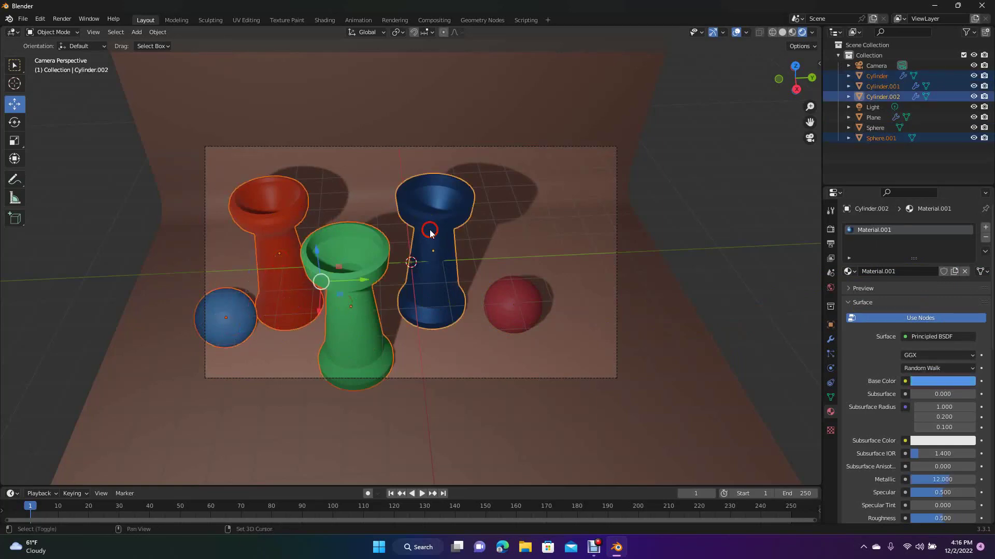
pyautogui.keyDown('shift'); pyautogui.click(522, 305); pyautogui.keyUp('shift')
pyautogui.moveTo(398, 286); pyautogui.dragTo(439, 291)
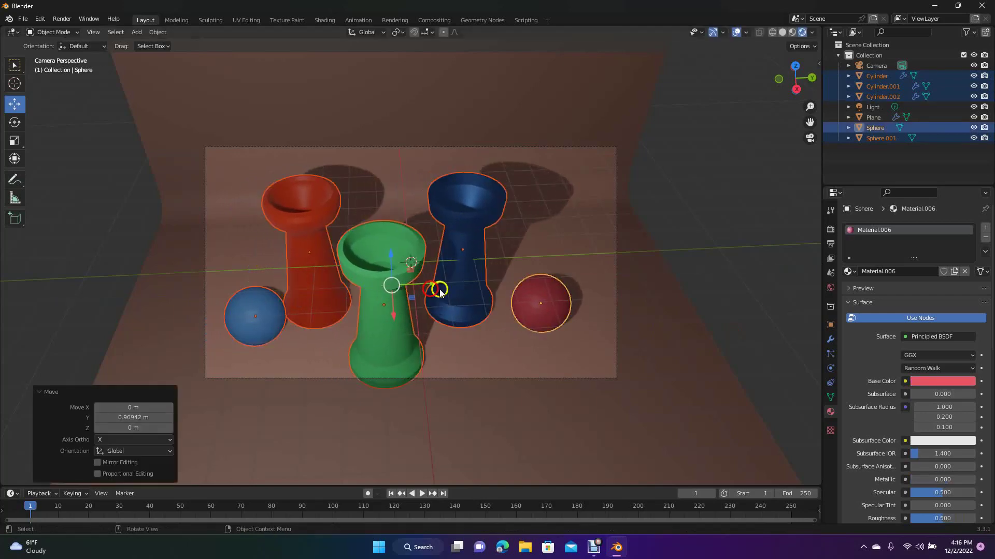
pyautogui.click(754, 302)
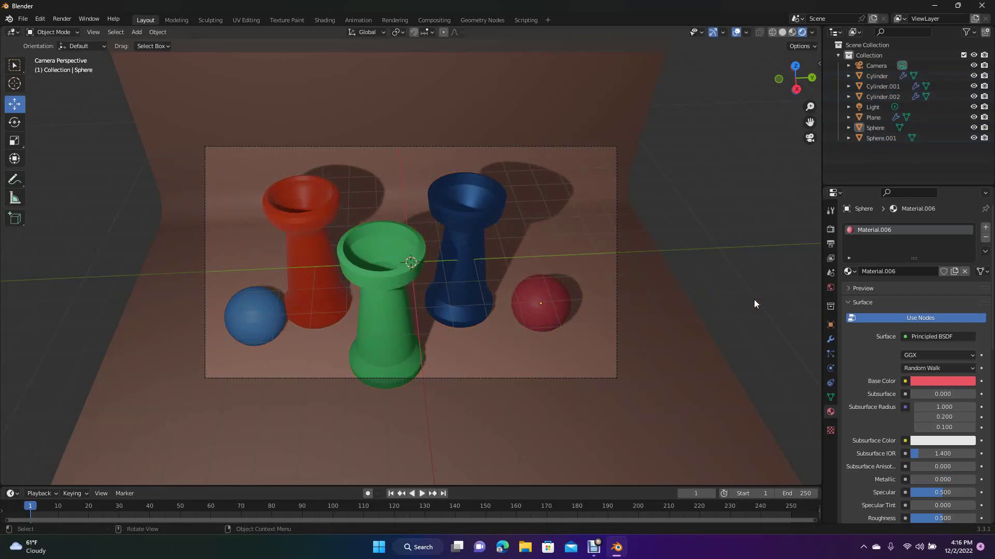
# - Realign the camera to a slightly adjusted view of the vessels and spheres, render the image, and close the render
pyautogui.moveTo(795, 79); pyautogui.dragTo(793, 86)
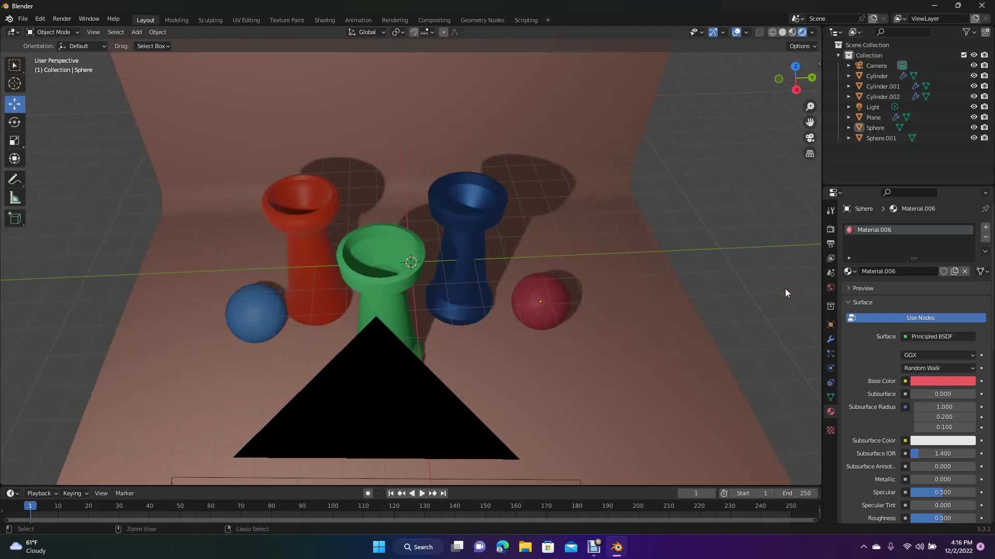
pyautogui.press('KP_0')
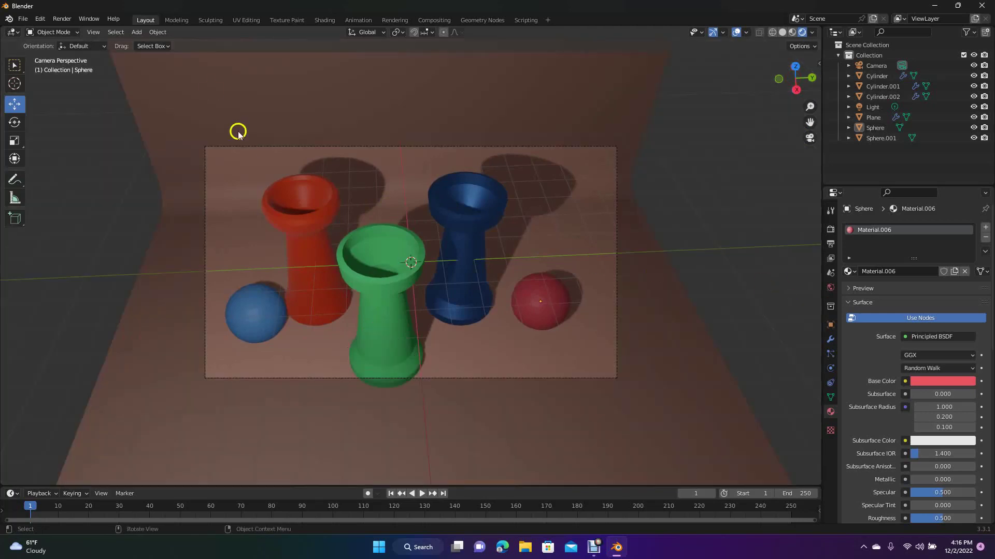
pyautogui.click(63, 19)
pyautogui.click(70, 26)
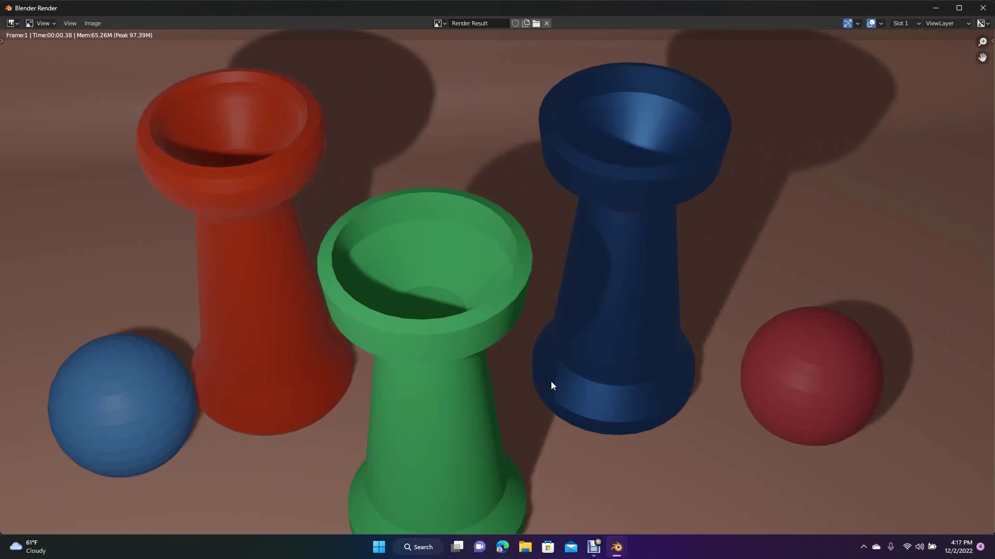
pyautogui.click(982, 9)
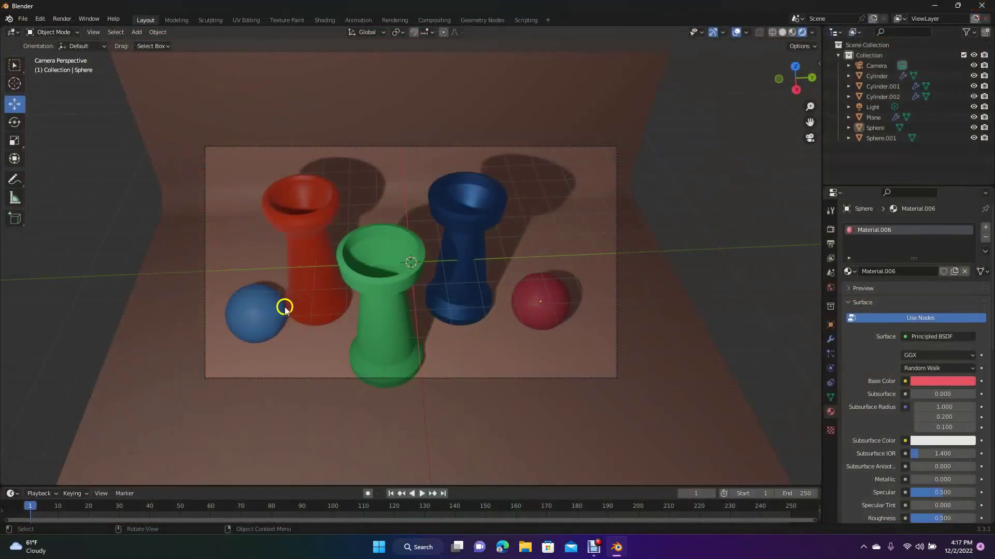
# - Examine the blue vessel's material settings, including its emission color and transmission, without changing them, and deselect the vessel
pyautogui.click(724, 309)
pyautogui.click(469, 219)
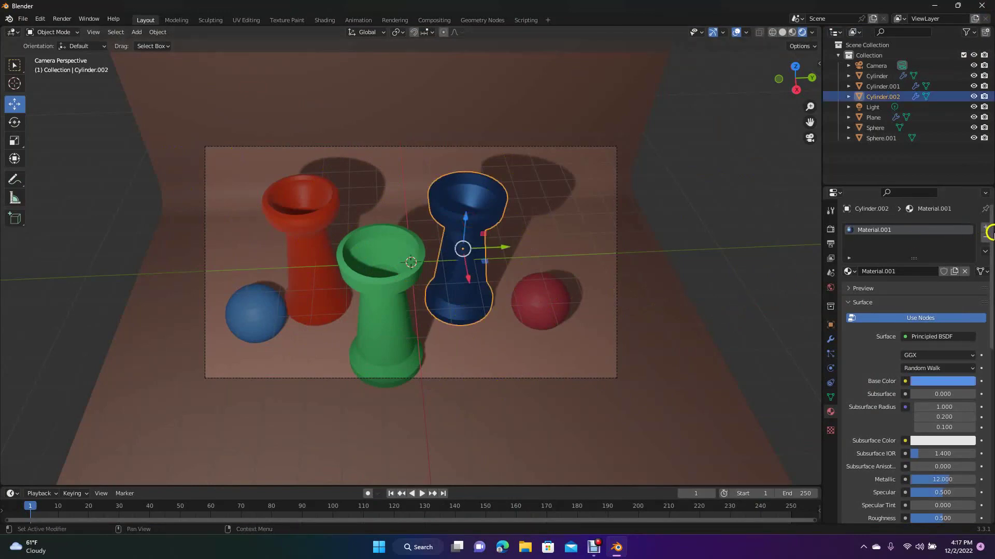
pyautogui.scroll(-3, 973, 258)
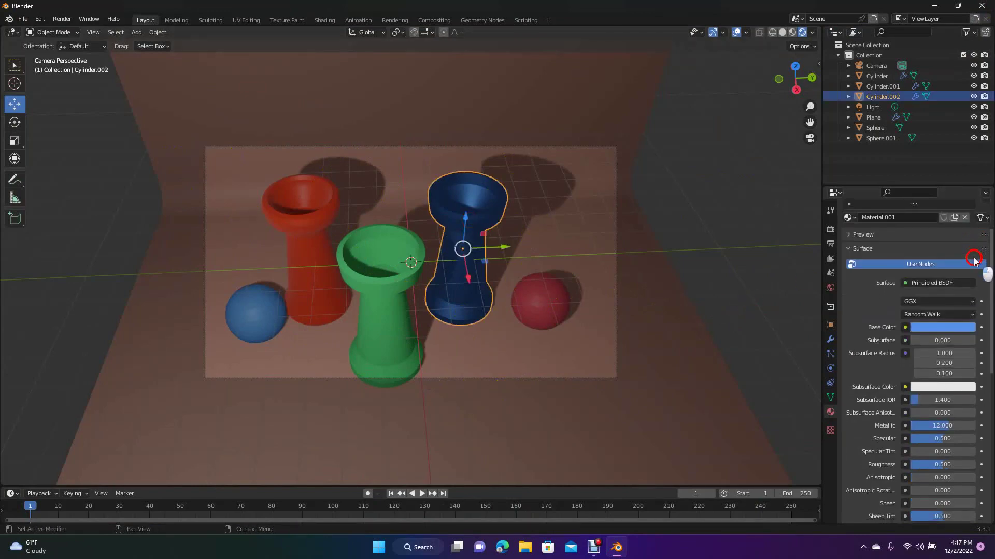
pyautogui.scroll(-7, 974, 259)
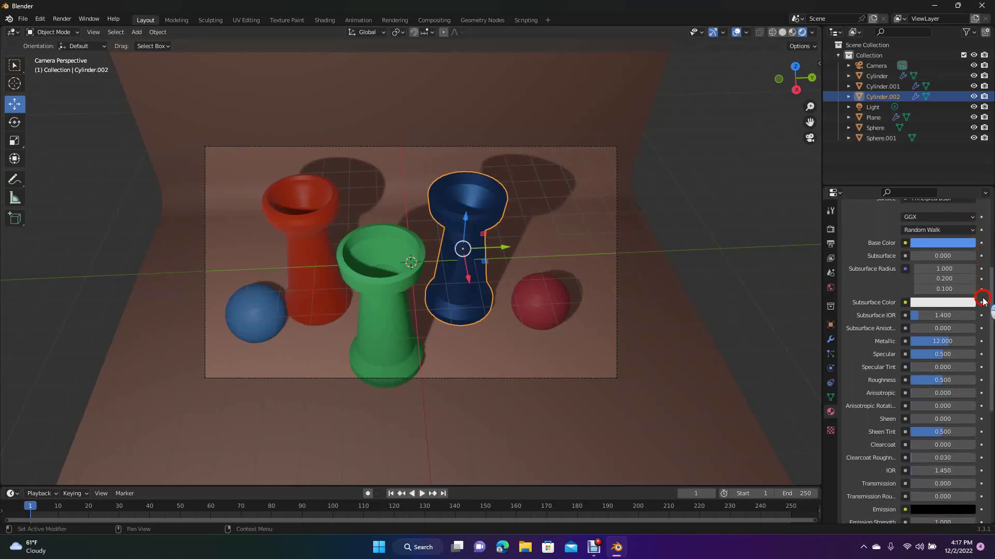
pyautogui.scroll(-4, 985, 318)
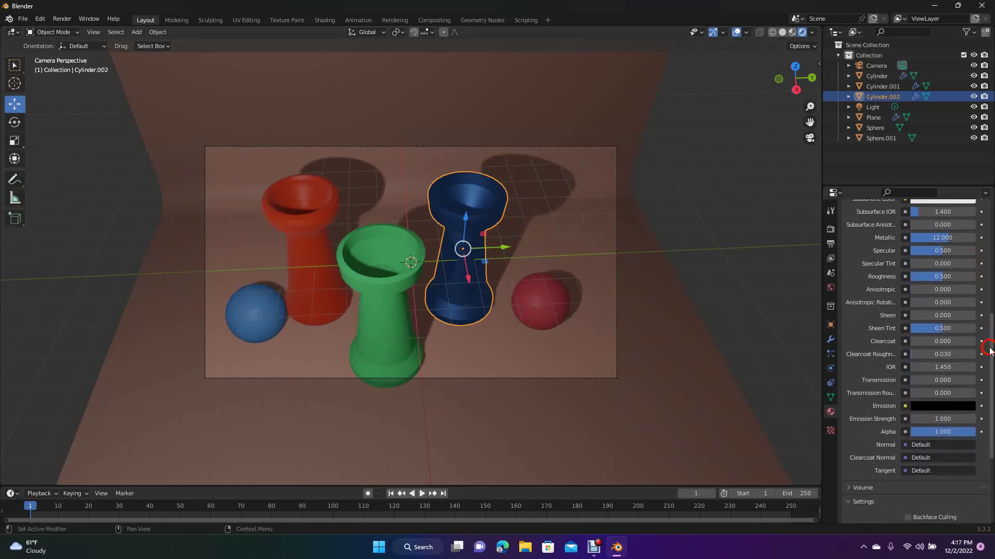
pyautogui.moveTo(988, 350); pyautogui.dragTo(990, 360)
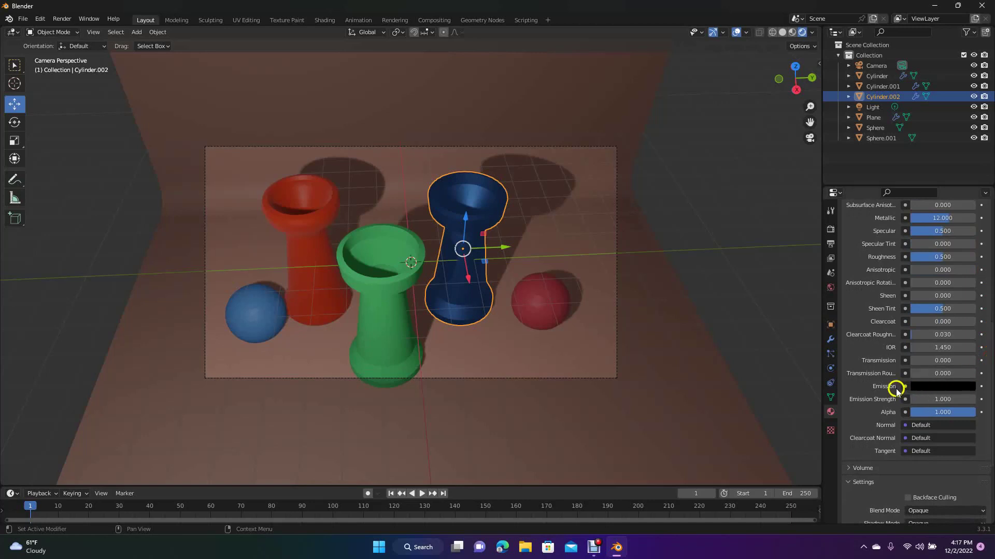
pyautogui.click(928, 386)
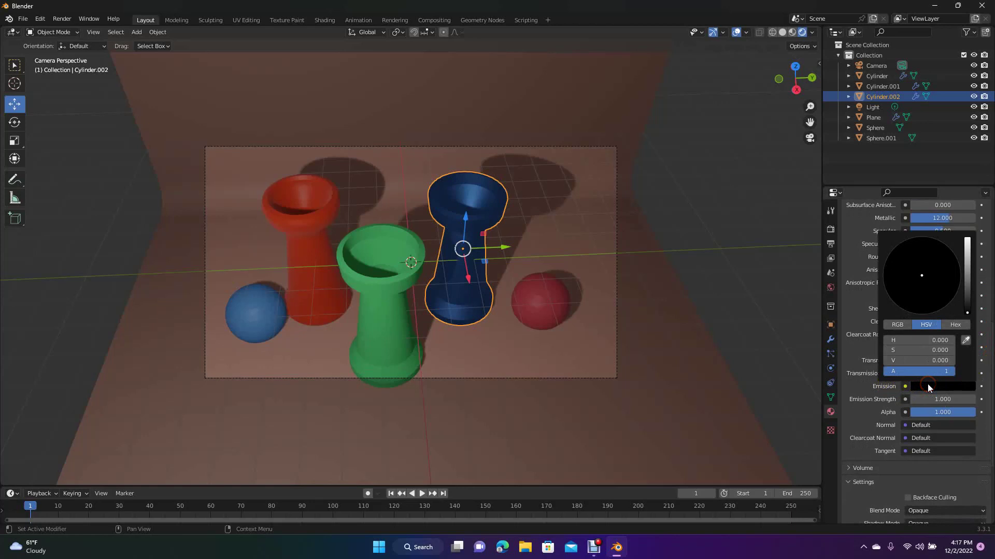
pyautogui.click(893, 348)
pyautogui.click(761, 346)
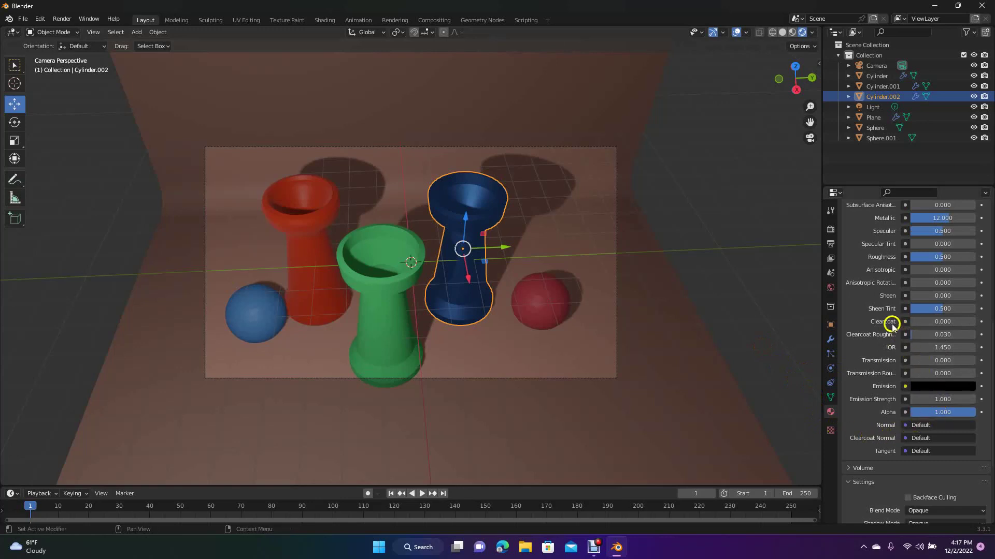
pyautogui.click(881, 362)
pyautogui.click(757, 322)
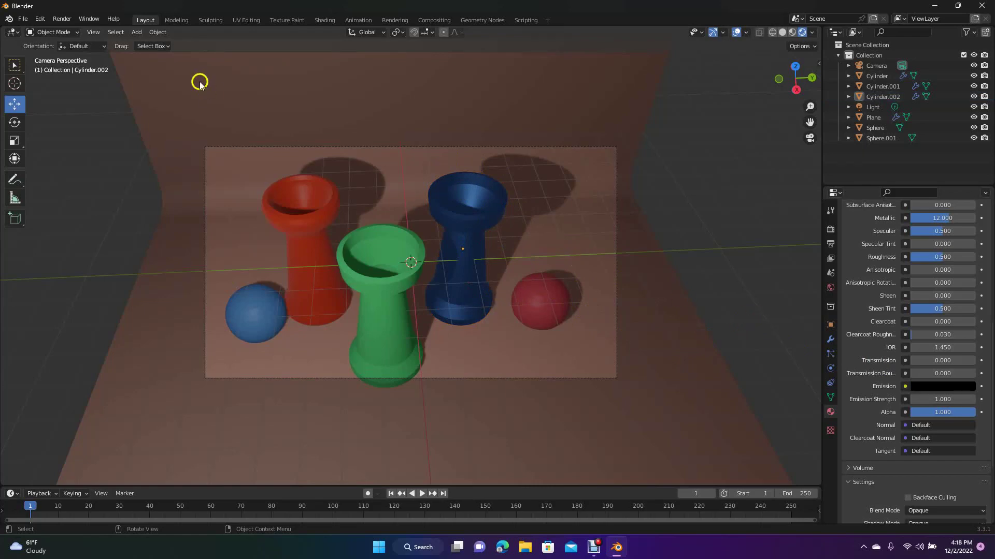
# - Look over the scene in the Modeling and Shading workspaces and return to the Layout workspace
pyautogui.click(177, 21)
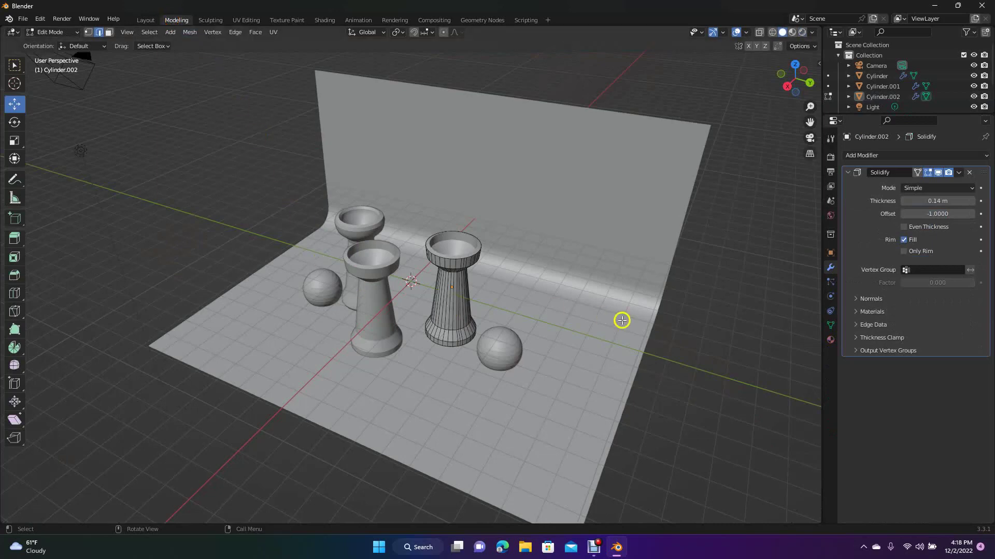
pyautogui.click(142, 19)
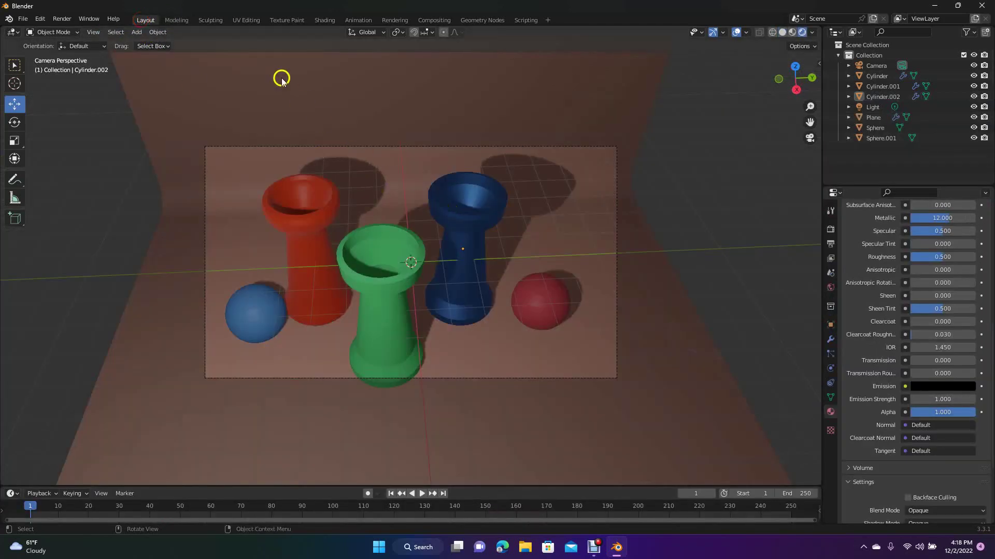
pyautogui.click(291, 60)
pyautogui.click(325, 19)
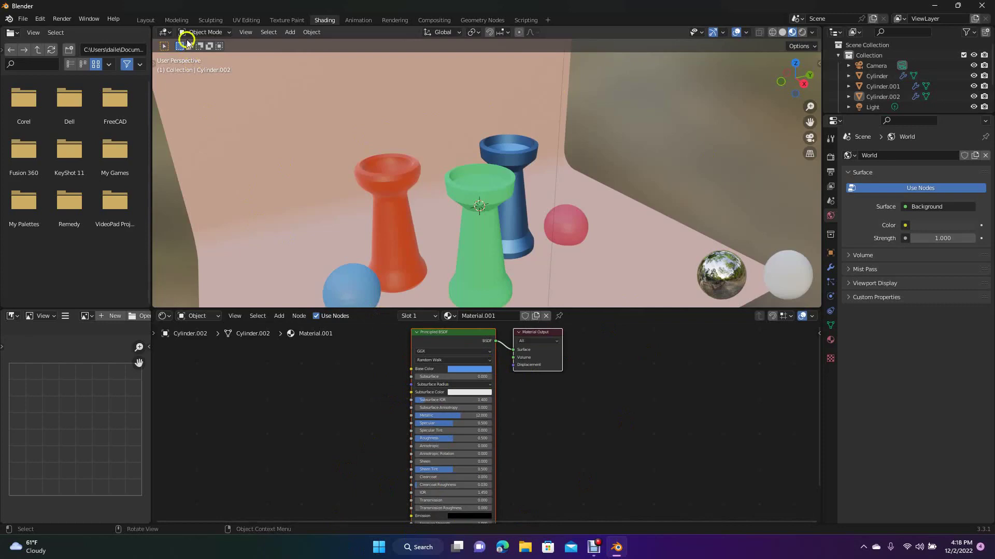
pyautogui.click(174, 20)
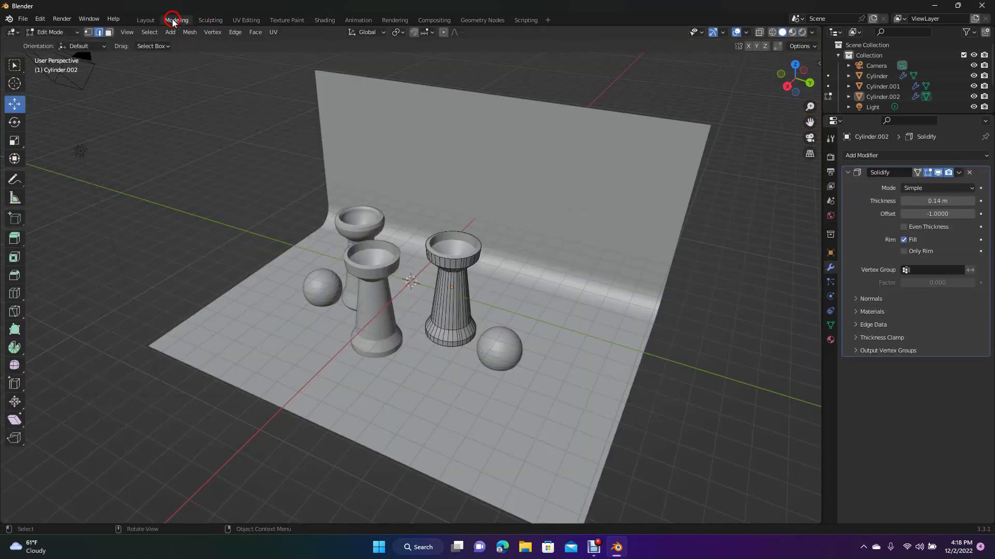
pyautogui.click(147, 20)
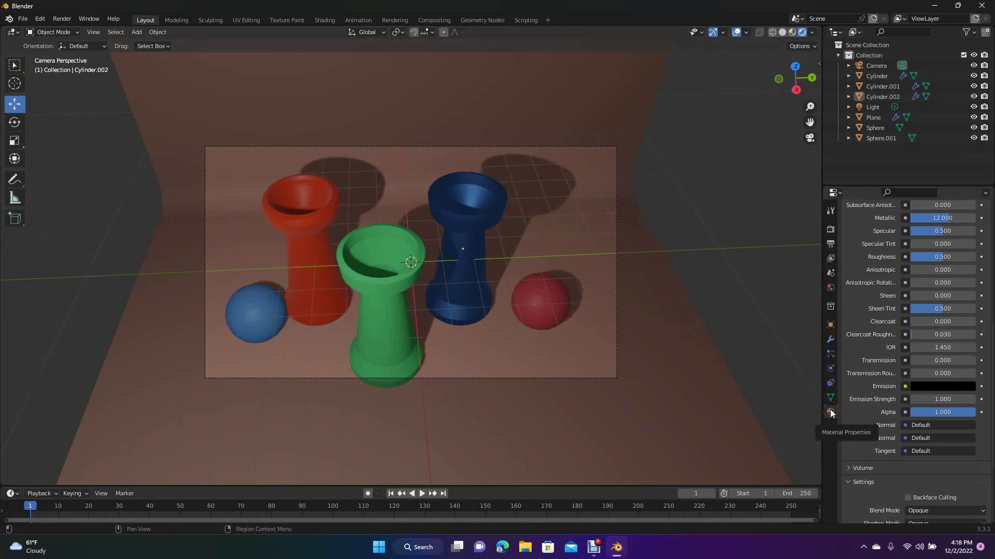
# - Select the red sphere and show its material properties from the material slot and base color onward
pyautogui.click(532, 294)
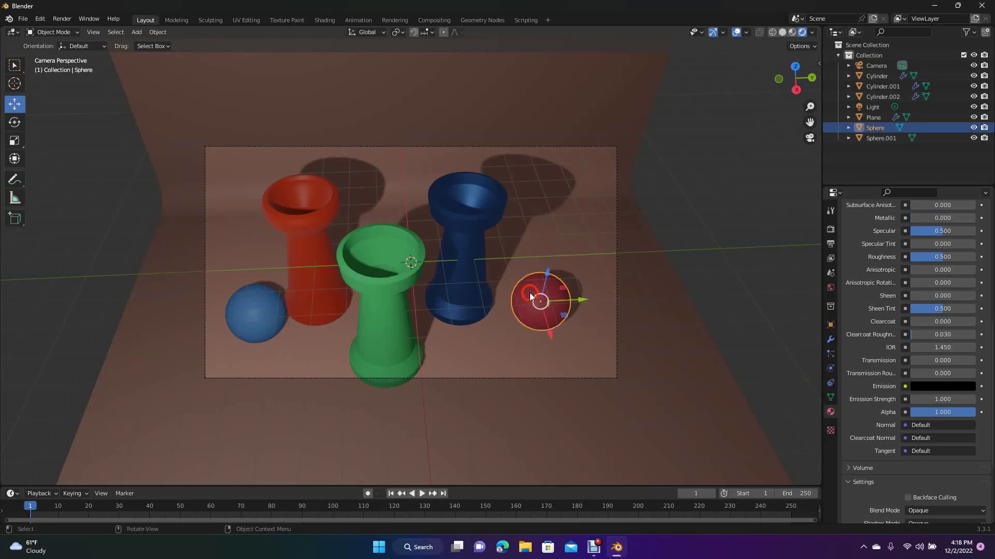
pyautogui.click(830, 413)
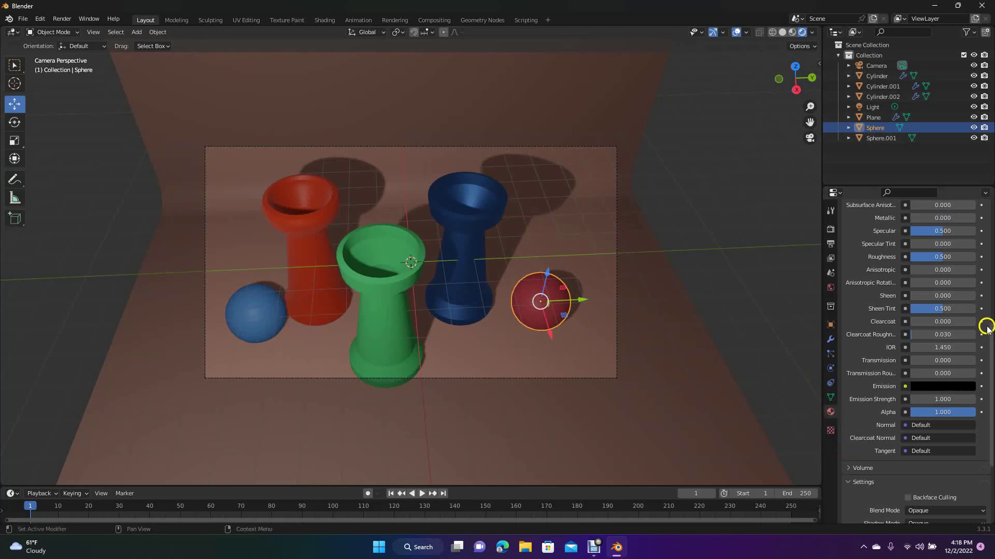
pyautogui.moveTo(990, 336); pyautogui.dragTo(978, 202)
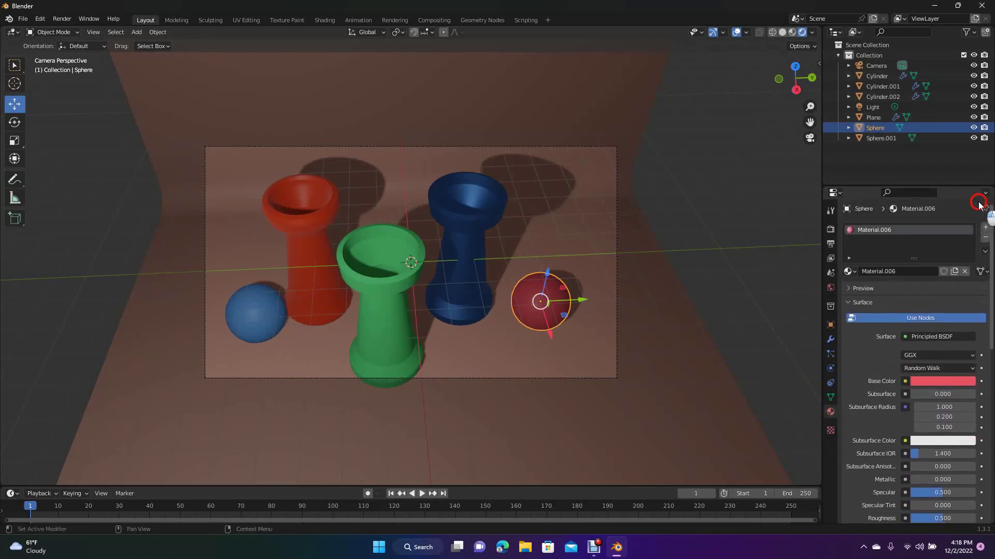
# - Try the Emission and Glass BSDF surface shaders on the red sphere, undoing each one, and deselect the sphere
pyautogui.click(912, 338)
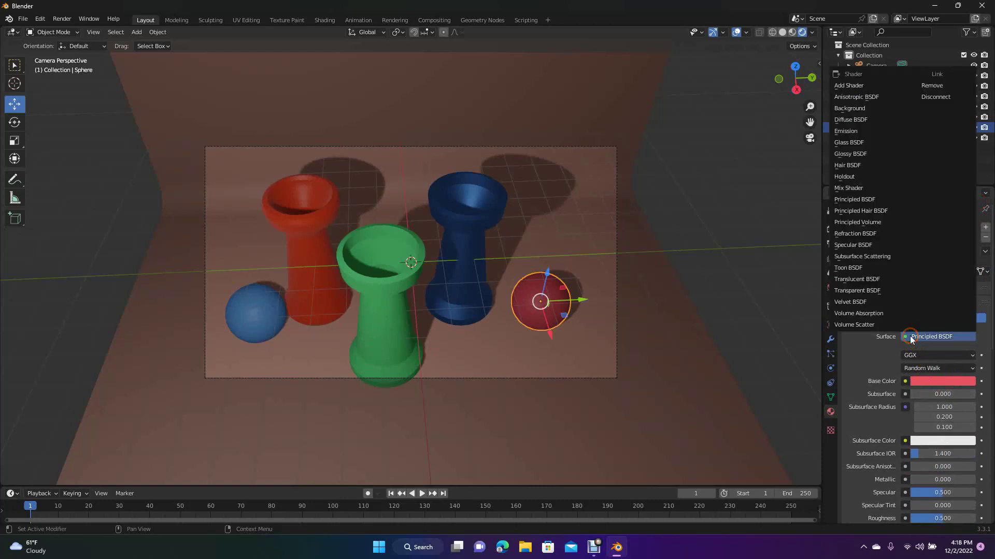
pyautogui.click(852, 134)
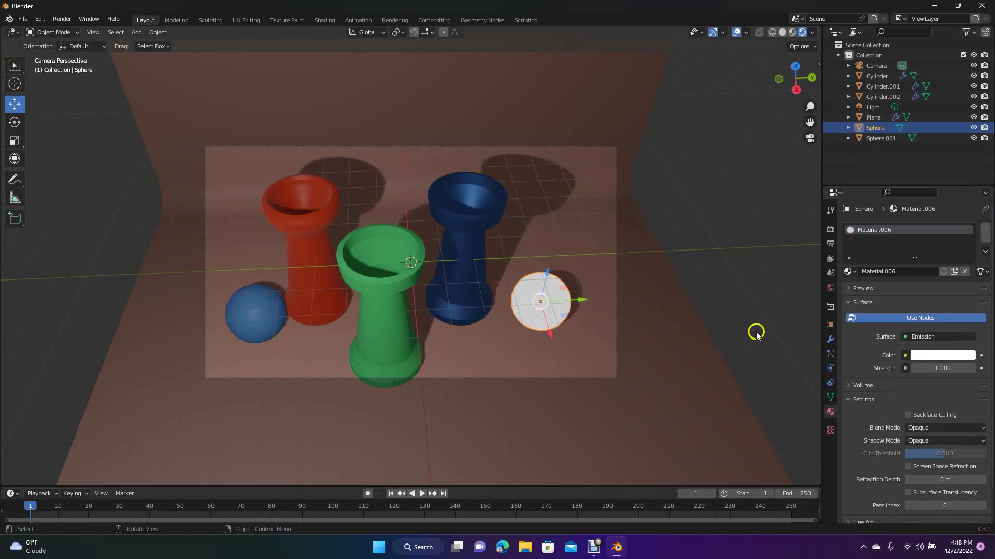
pyautogui.hotkey('ctrl', 'z')
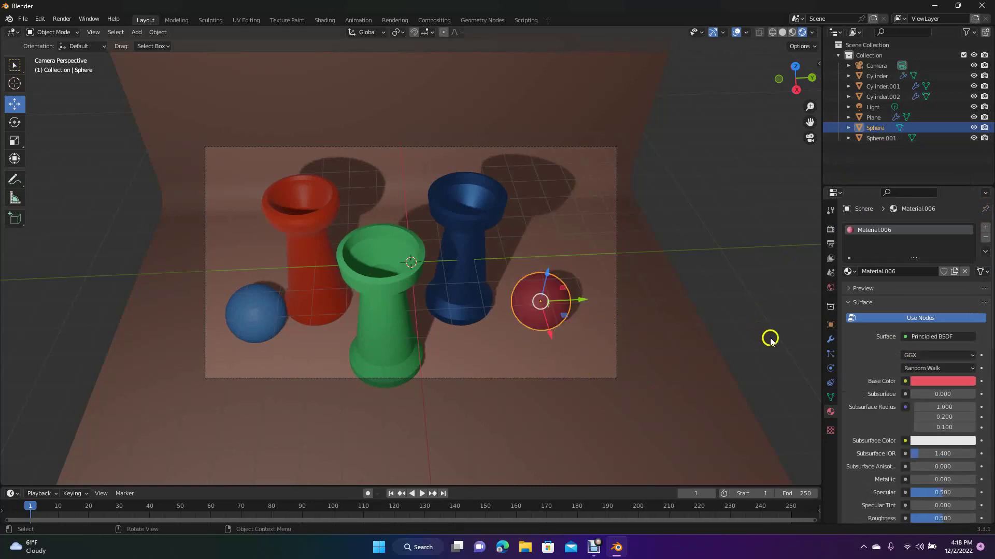
pyautogui.click(905, 337)
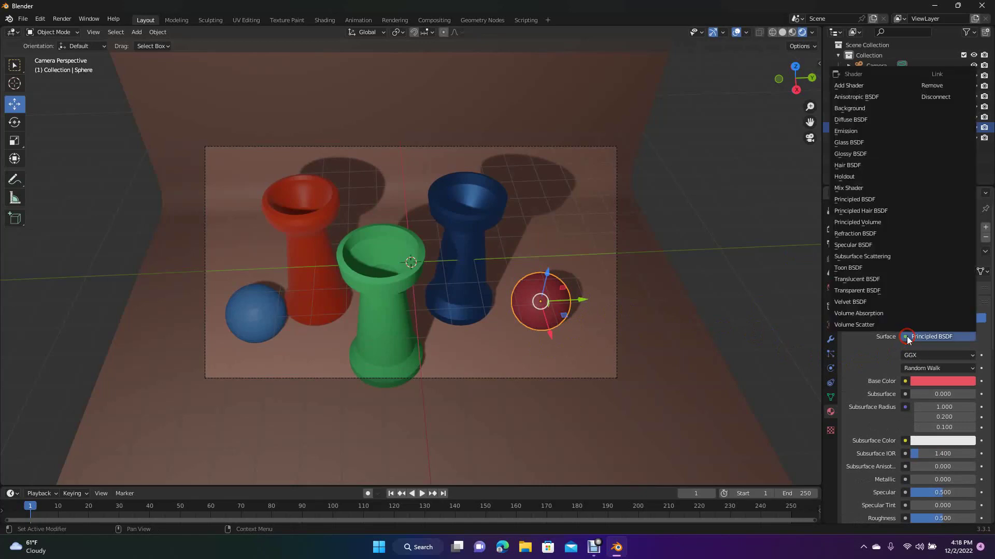
pyautogui.click(856, 145)
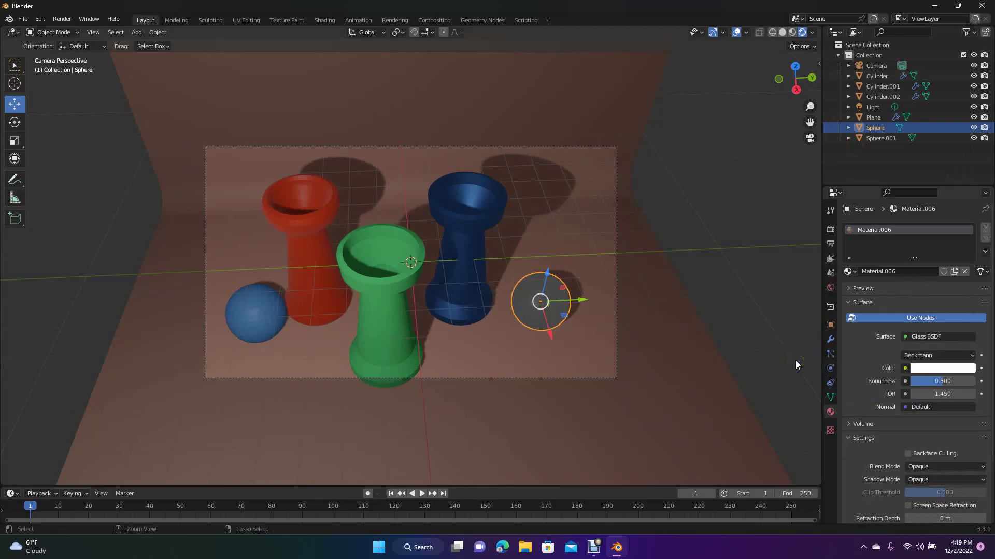
pyautogui.hotkey('ctrl', 'z')
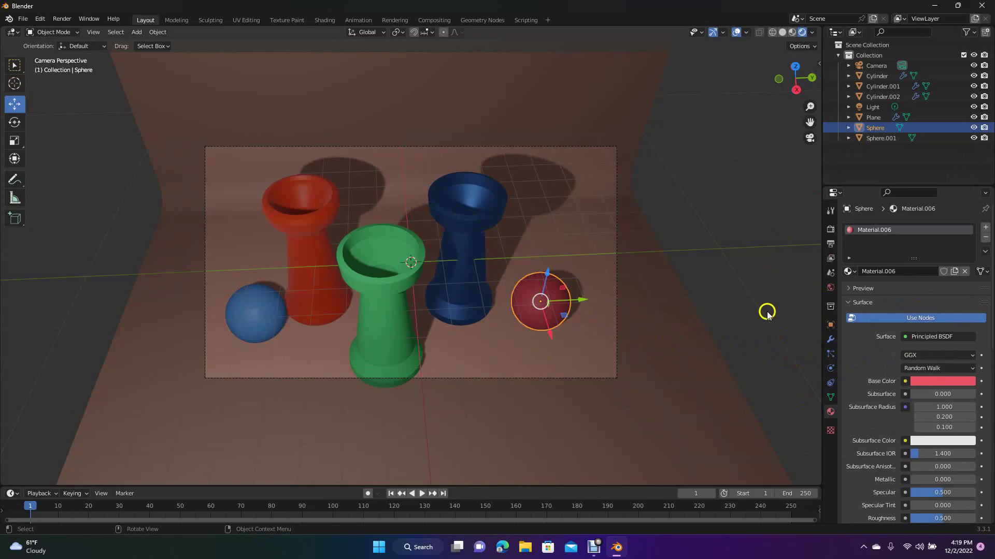
pyautogui.click(767, 314)
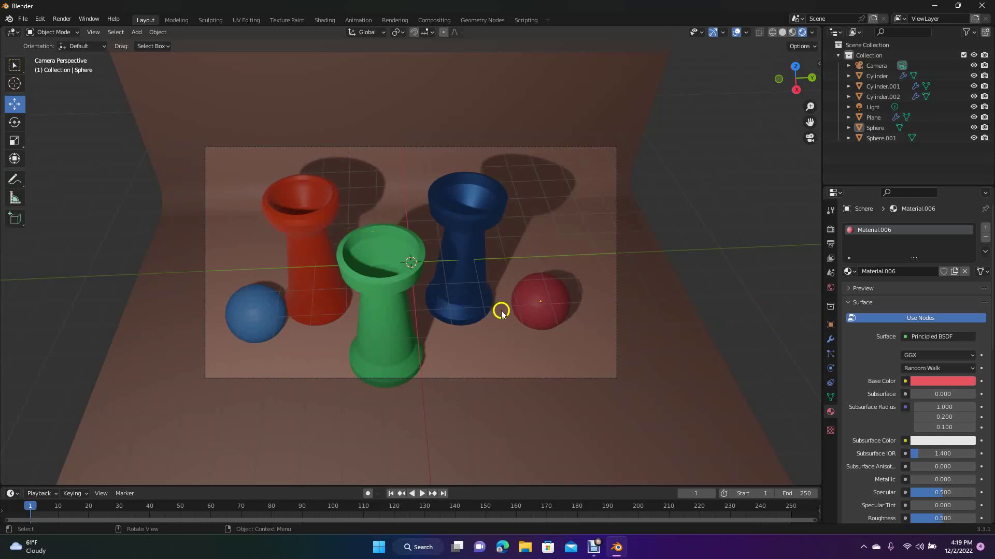
# - Examine the material settings of the red sphere and green vessel, and the light's color, power and radius settings
pyautogui.click(548, 307)
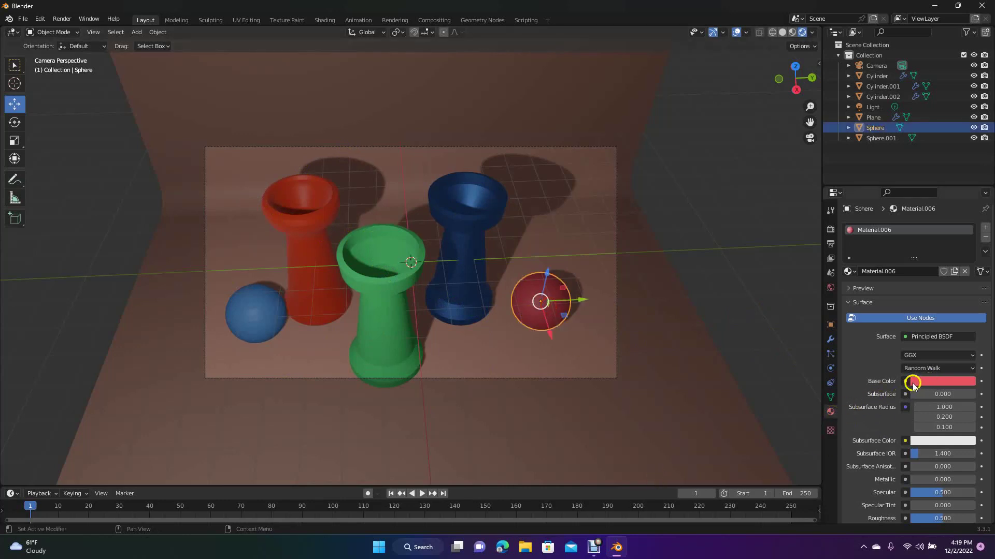
pyautogui.click(774, 340)
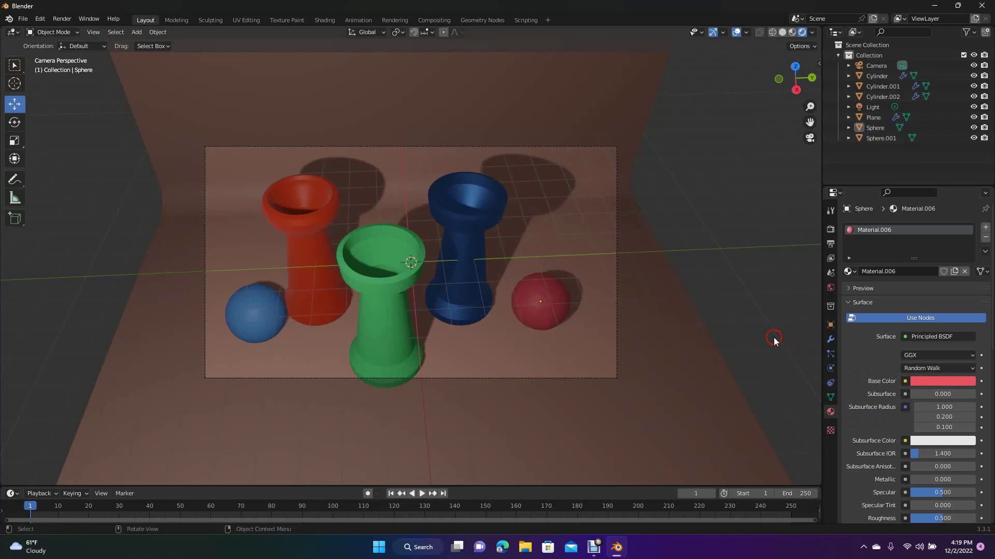
pyautogui.click(413, 265)
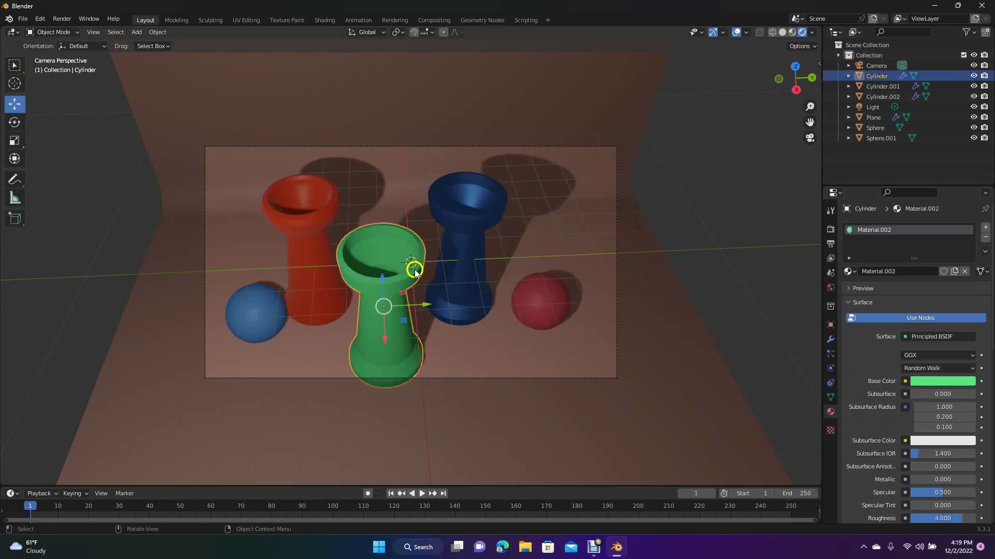
pyautogui.click(778, 150)
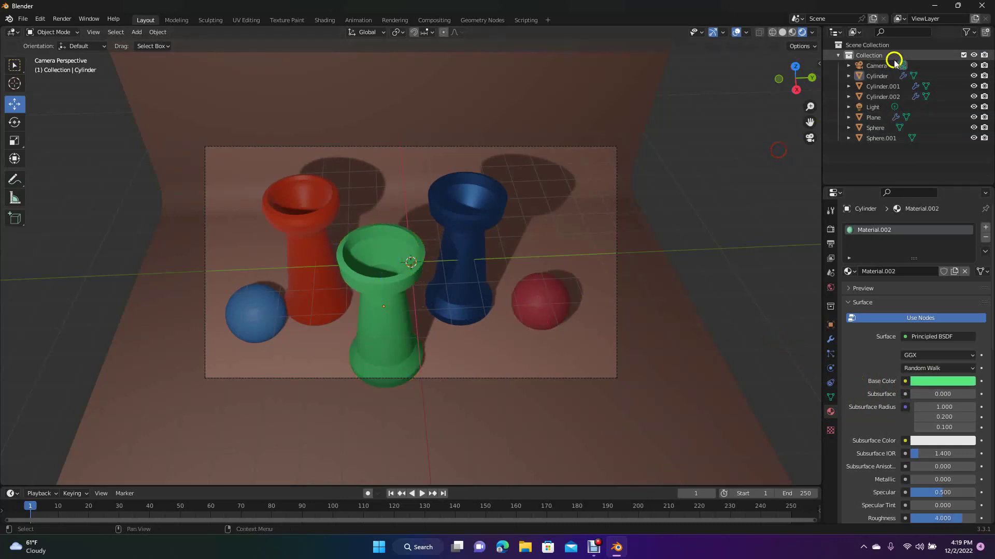
pyautogui.click(877, 107)
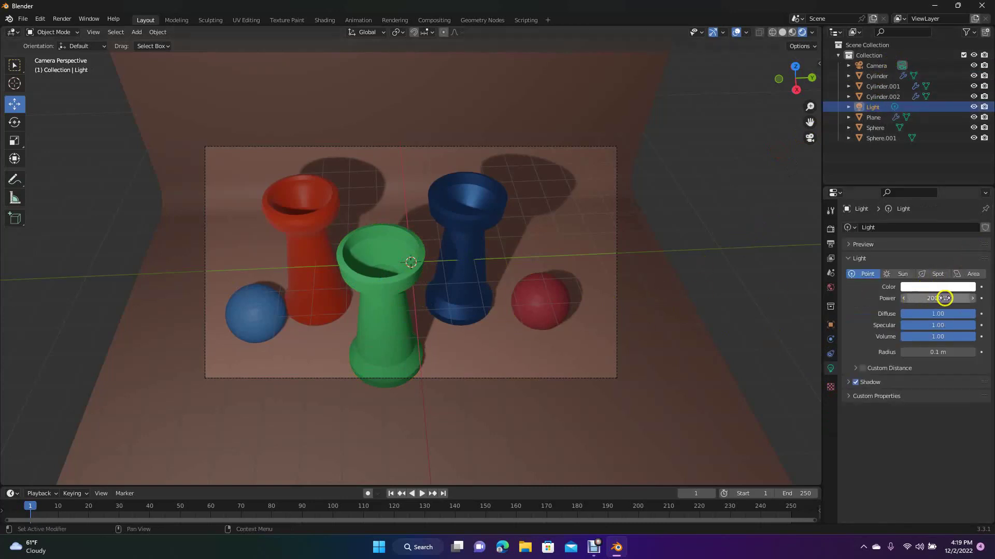
pyautogui.click(928, 292)
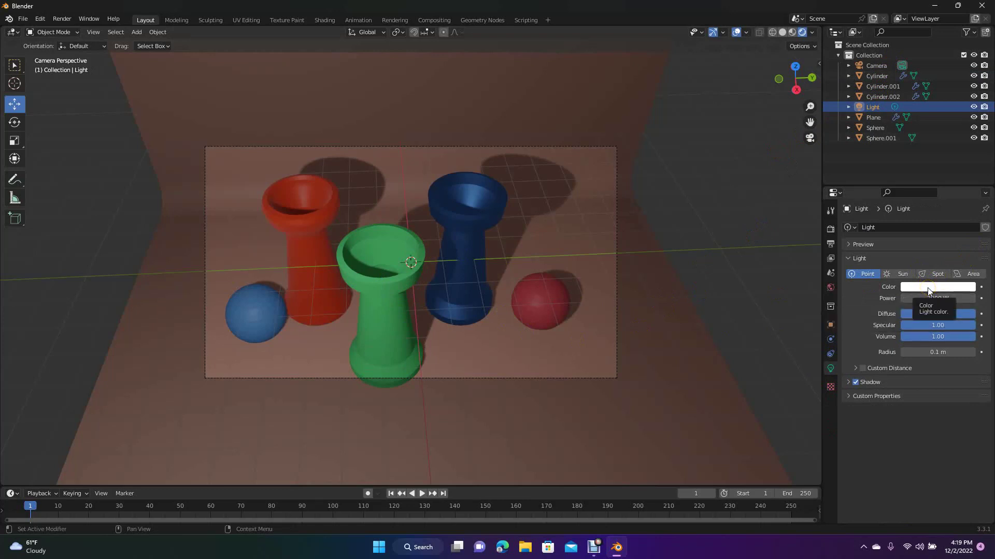
pyautogui.click(893, 354)
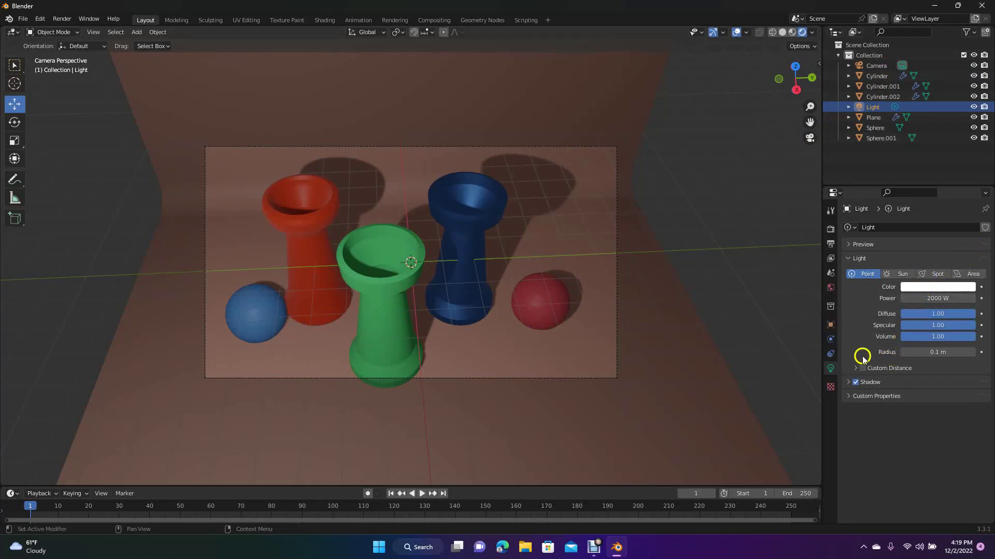
pyautogui.click(773, 311)
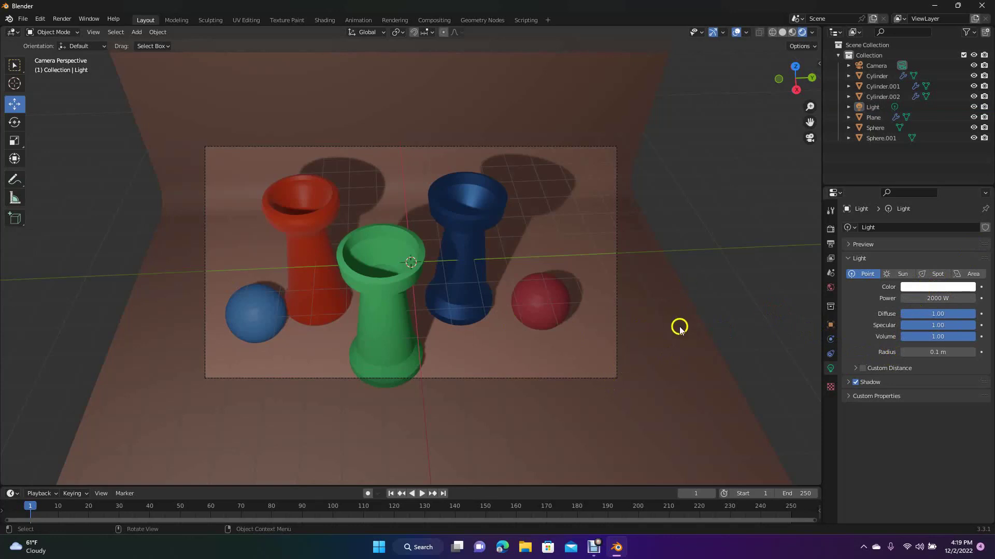
# - Raise both spheres together about 0.36 m along Z to rest on the backdrop floor, and deselect them
pyautogui.scroll(-4, 680, 328)
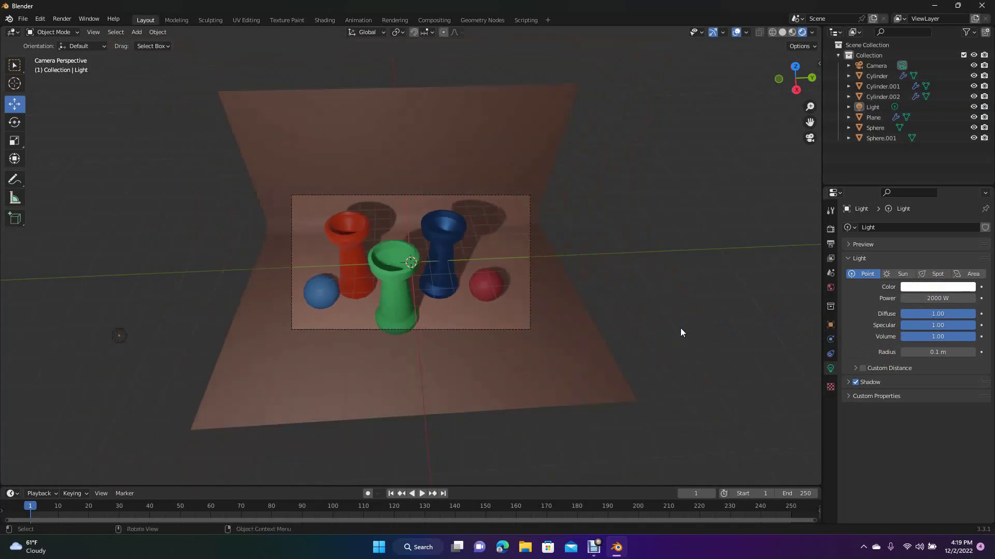
pyautogui.scroll(-3, 681, 332)
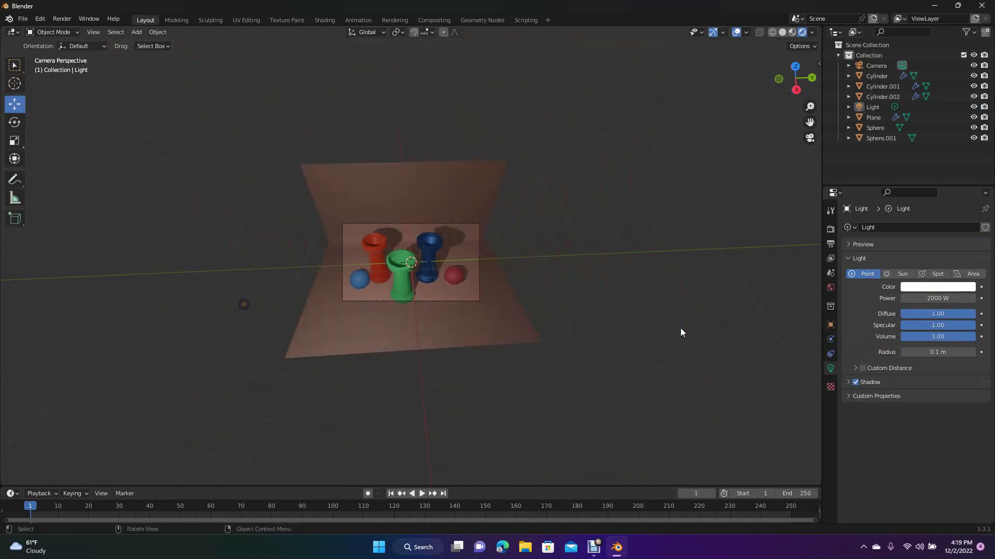
pyautogui.scroll(2, 680, 332)
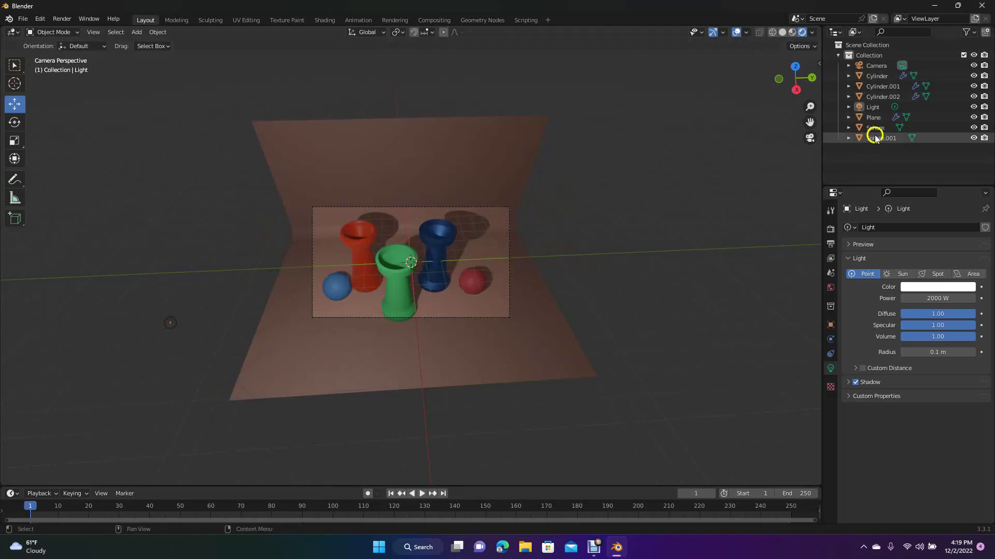
pyautogui.click(875, 67)
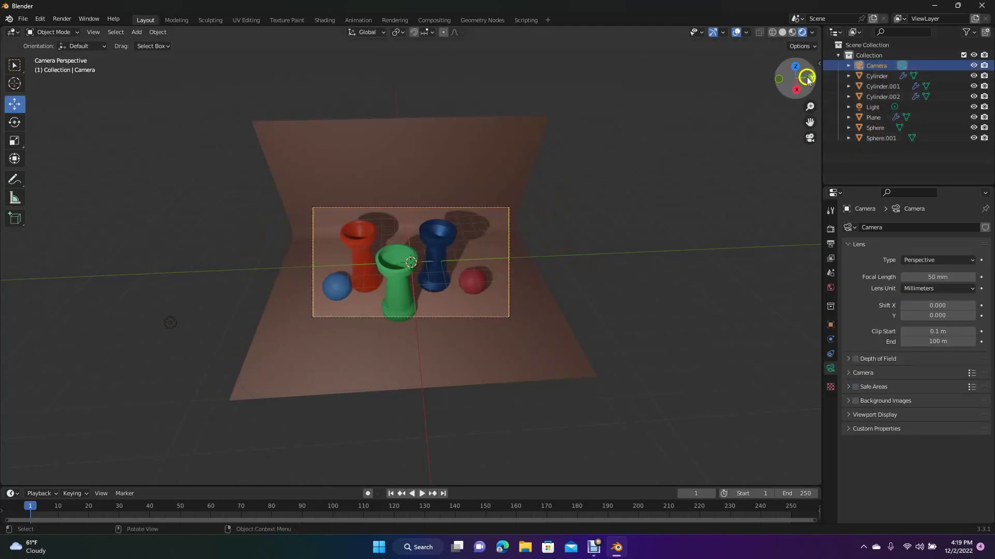
pyautogui.moveTo(789, 77); pyautogui.dragTo(800, 462)
pyautogui.click(230, 301)
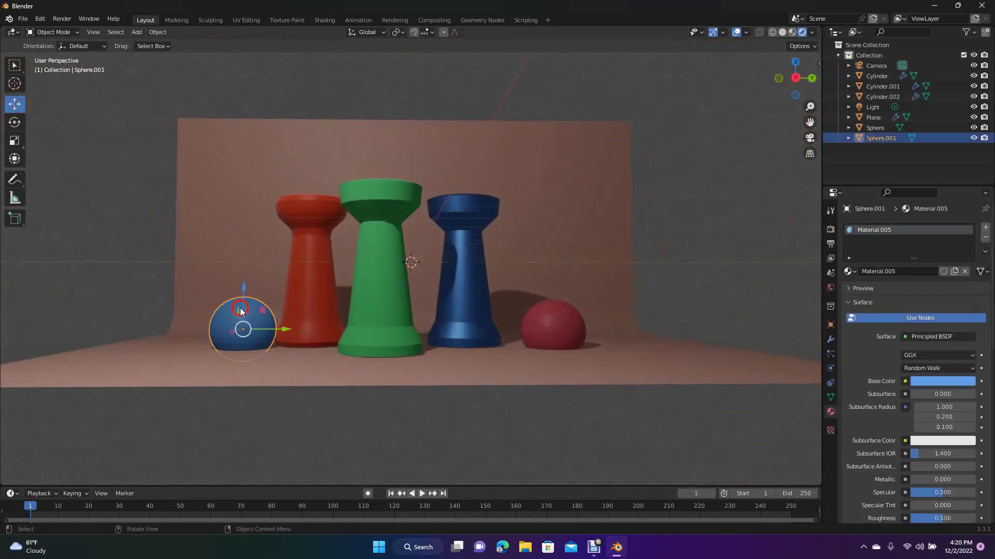
pyautogui.keyDown('shift'); pyautogui.click(566, 340); pyautogui.keyUp('shift')
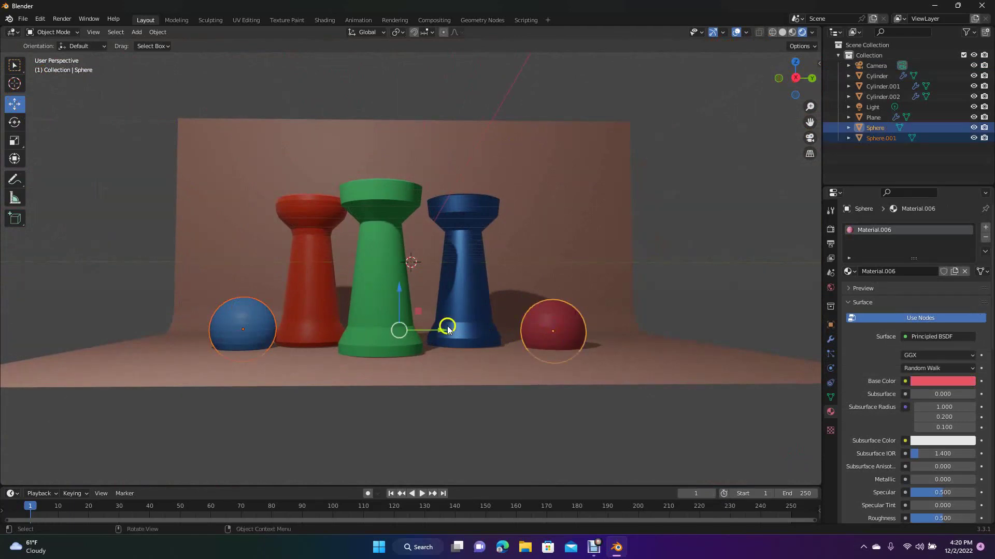
pyautogui.moveTo(401, 291)
pyautogui.mouseDown()
pyautogui.moveTo(395, 271)
pyautogui.moveTo(400, 291)
pyautogui.mouseUp()
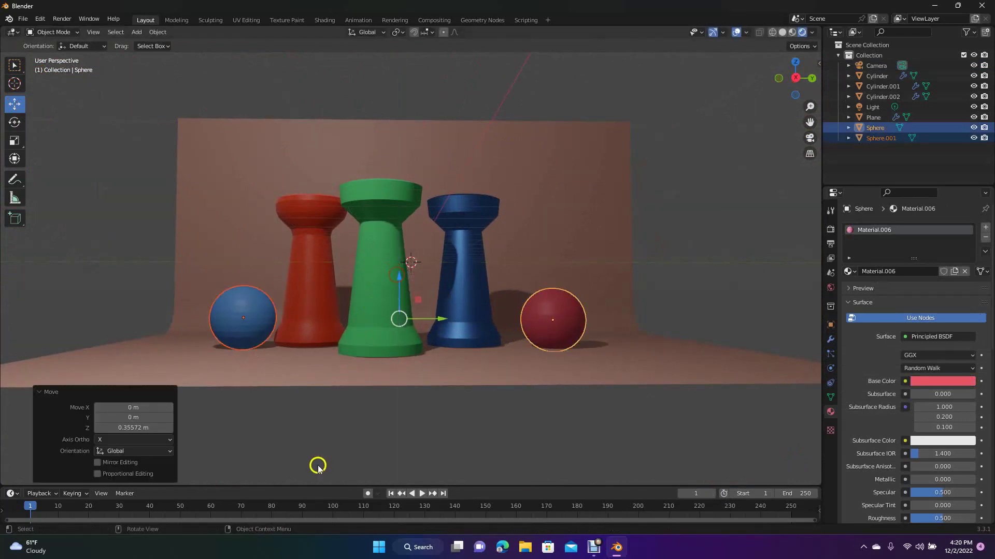
pyautogui.click(316, 464)
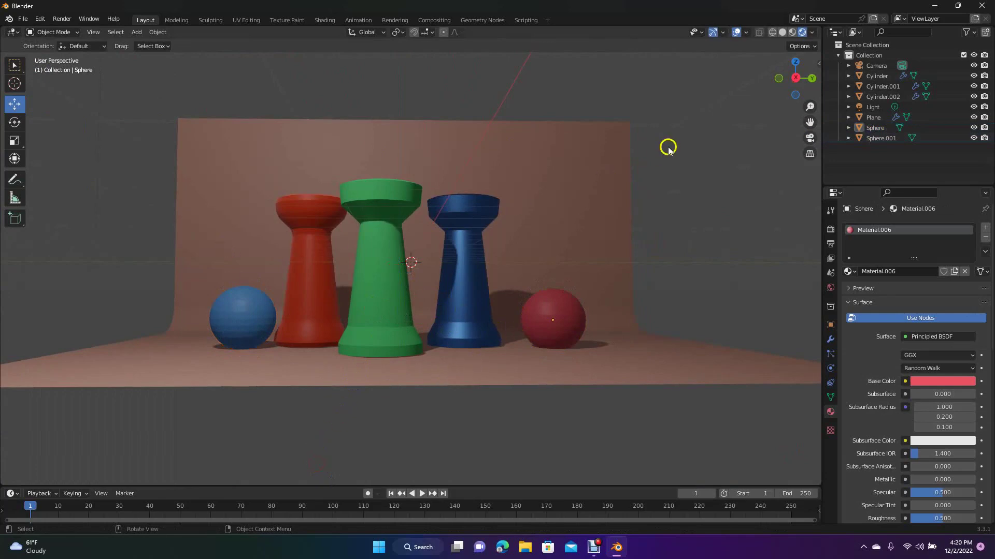
# - Realign the camera to a higher, slightly rotated view of the vessels and spheres, render the image, and close the render
pyautogui.moveTo(796, 81); pyautogui.dragTo(776, 144)
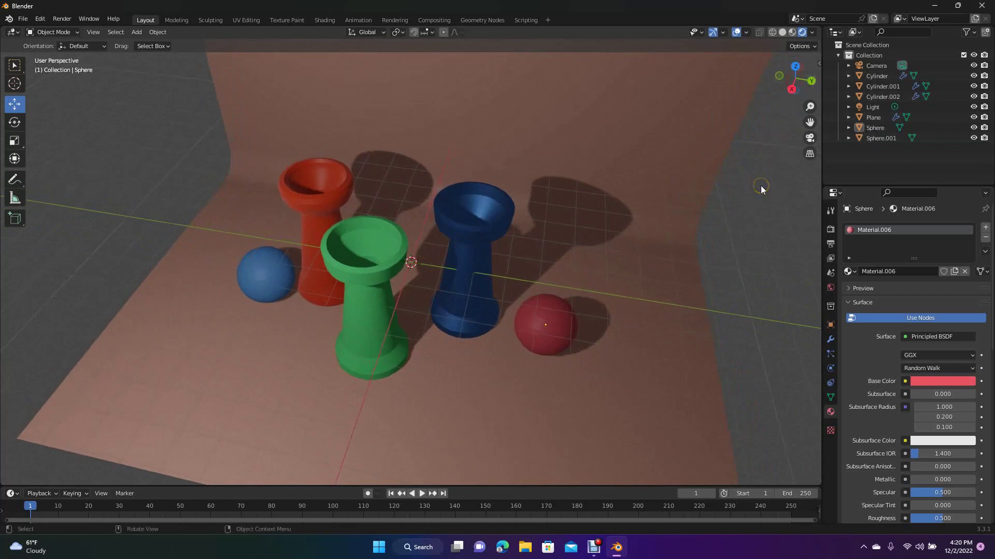
pyautogui.press('KP_0')
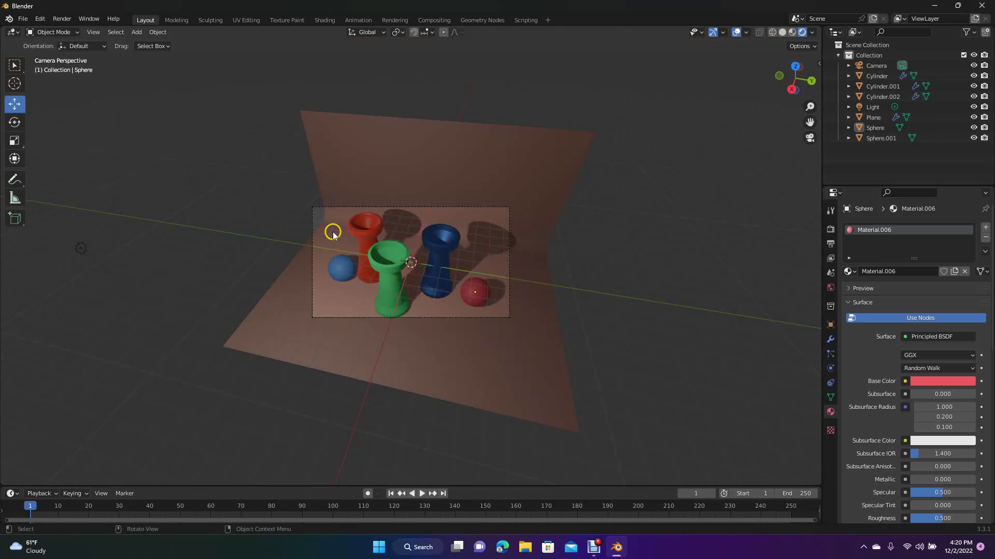
pyautogui.click(60, 20)
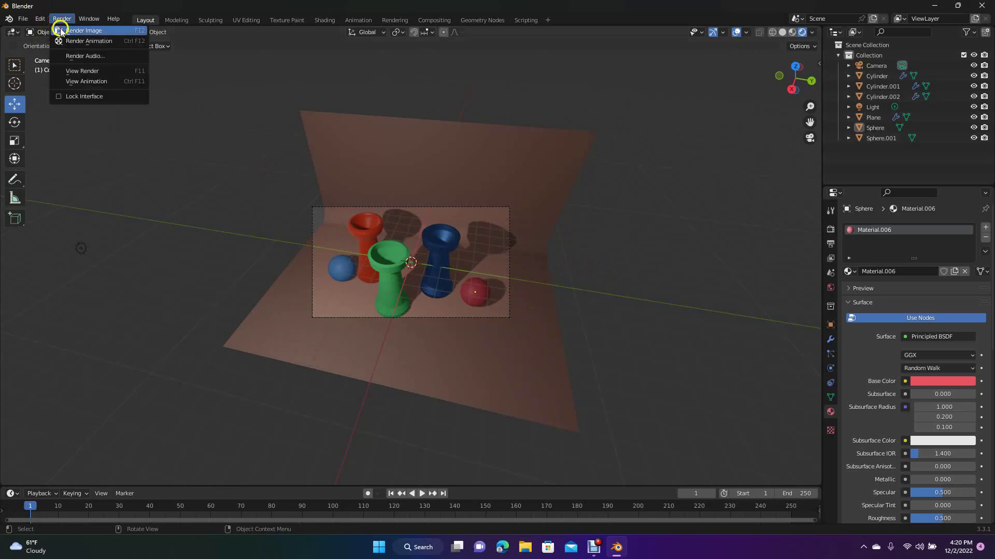
pyautogui.click(73, 31)
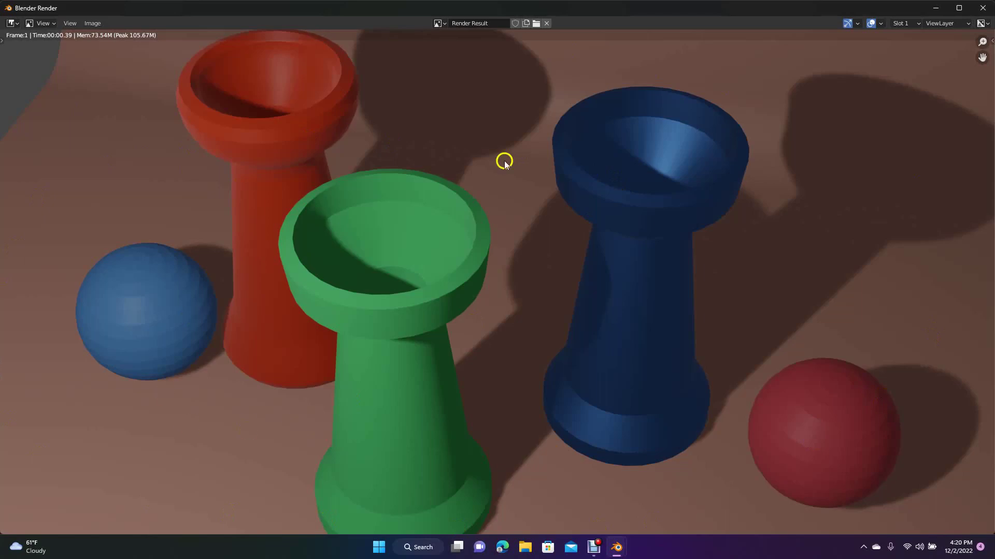
pyautogui.click(983, 8)
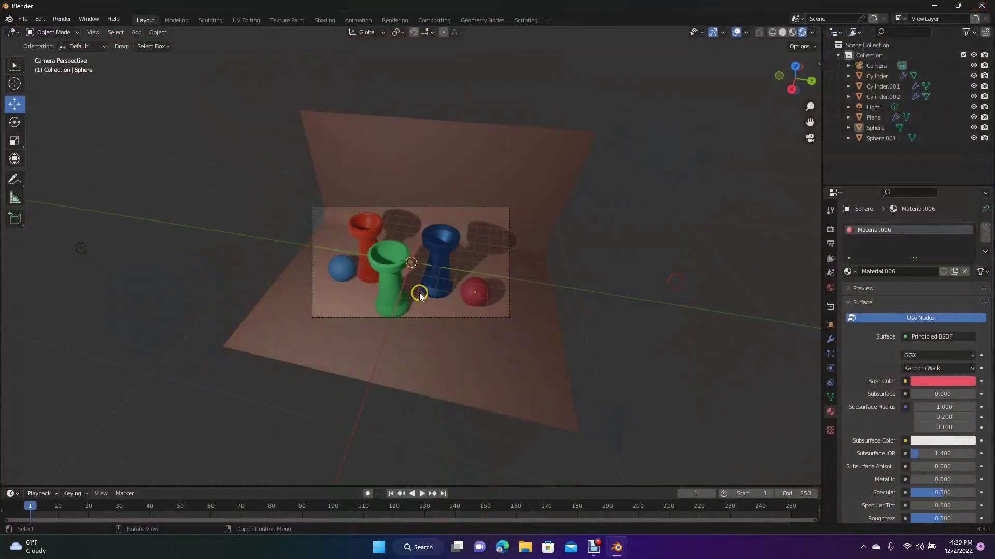
# - Move the existing light closer to the vessels by shifting it along the Y, Z and X axes, and deselect it
pyautogui.click(85, 251)
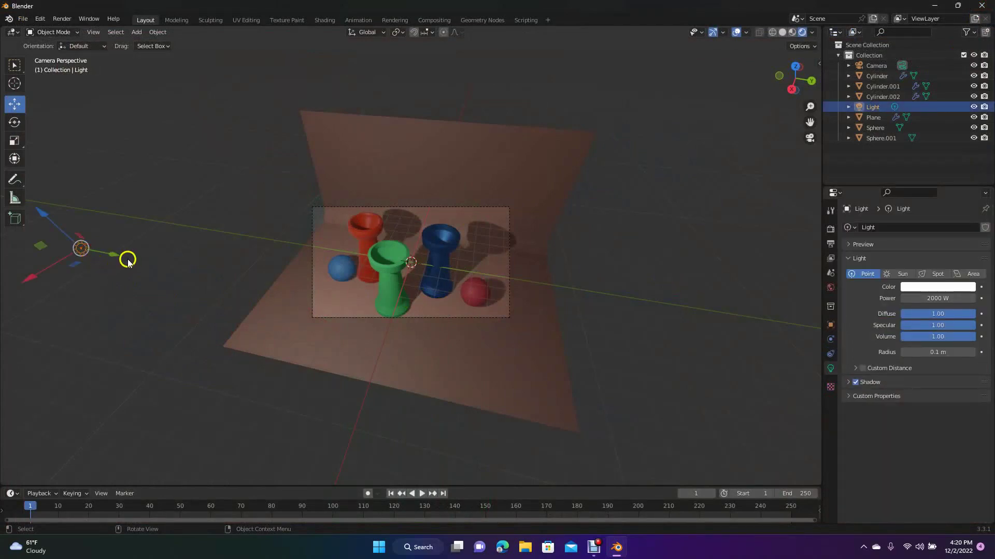
pyautogui.moveTo(113, 256); pyautogui.dragTo(228, 280)
pyautogui.moveTo(206, 244); pyautogui.dragTo(188, 213)
pyautogui.moveTo(163, 279); pyautogui.dragTo(230, 285)
pyautogui.click(650, 249)
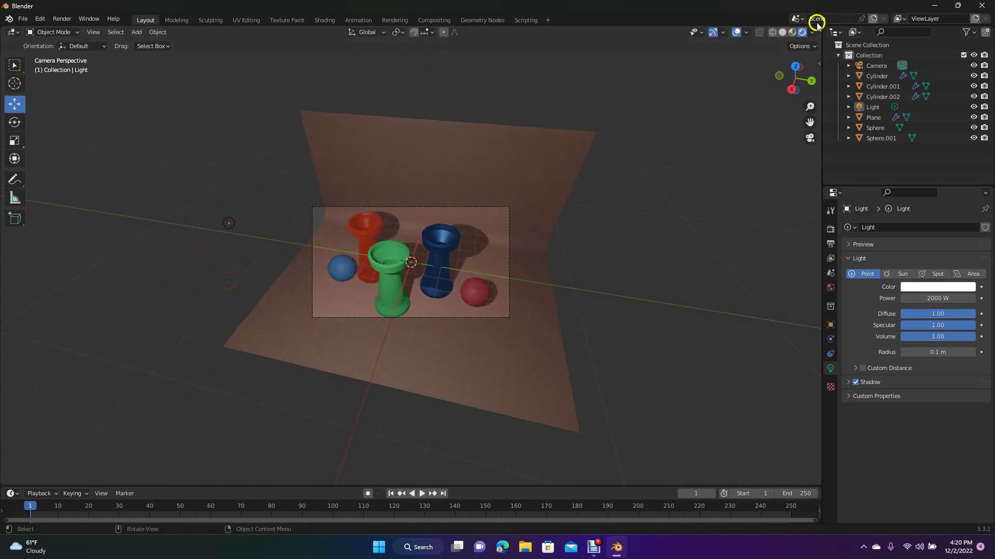
# - Switch to solid shading, shift the light slightly along Y toward the vessels, and return to rendered shading
pyautogui.click(792, 32)
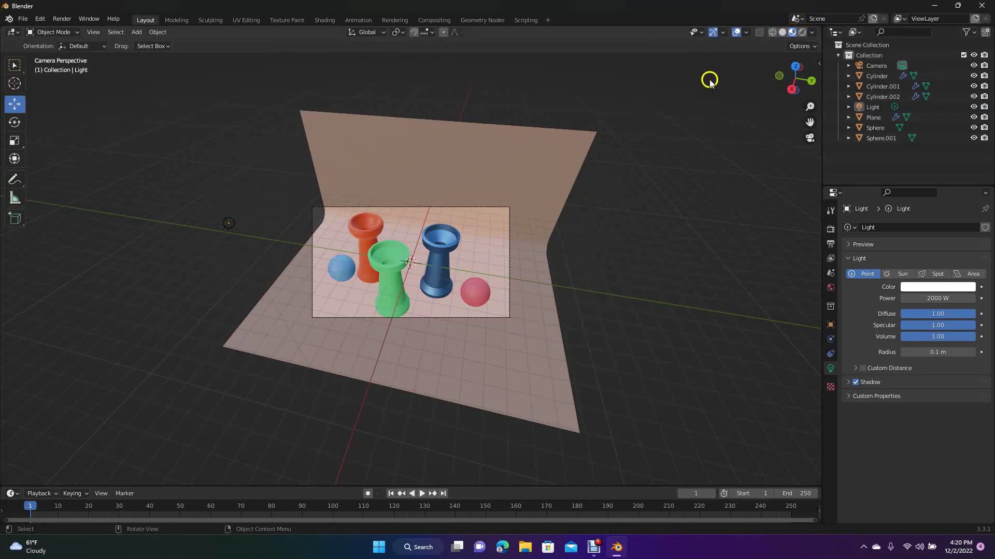
pyautogui.click(781, 32)
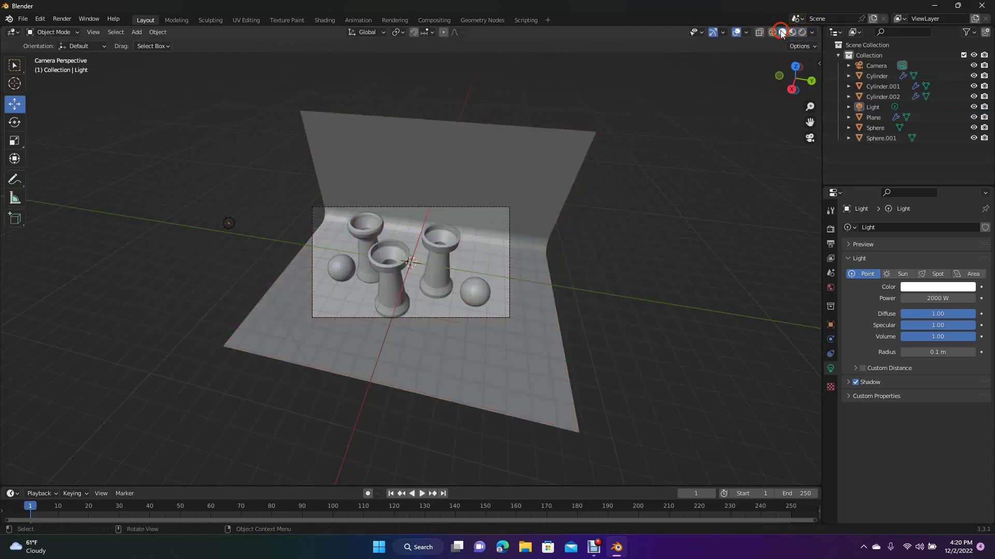
pyautogui.click(229, 225)
pyautogui.moveTo(262, 228); pyautogui.dragTo(278, 291)
pyautogui.press('y')
pyautogui.click(264, 177)
pyautogui.click(802, 32)
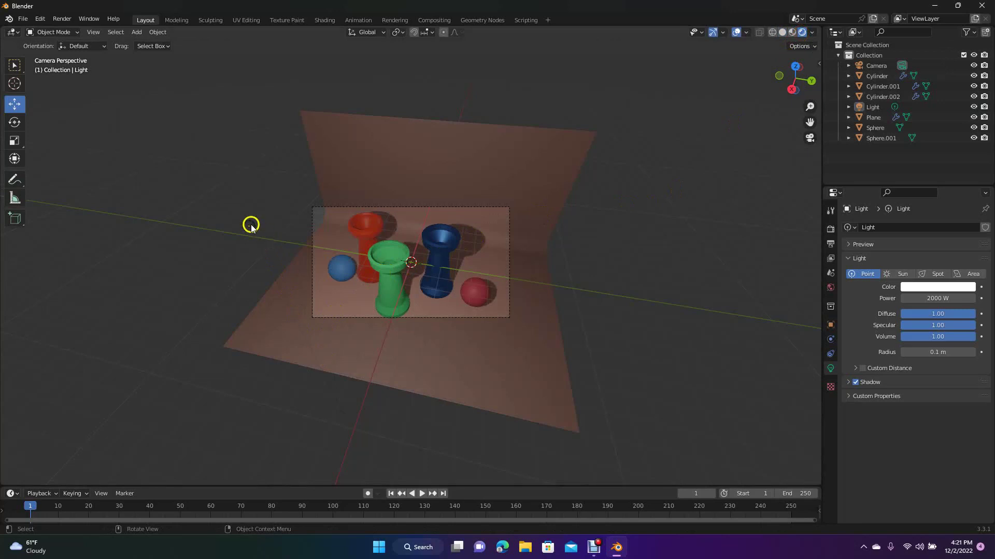
pyautogui.click(251, 225)
pyautogui.click(264, 136)
# - Add a second light of the Point type at the world origin
pyautogui.click(137, 34)
pyautogui.moveTo(162, 175)
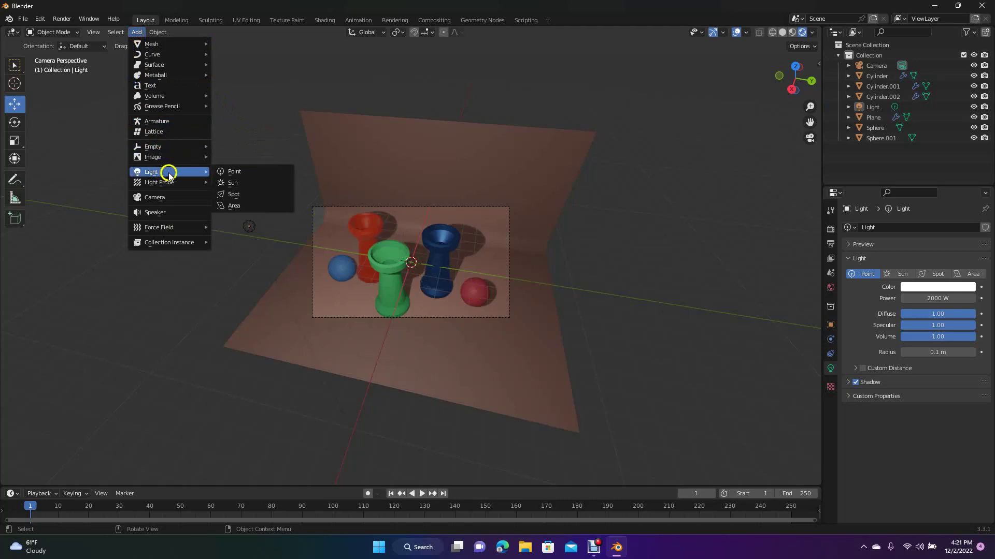
pyautogui.click(226, 172)
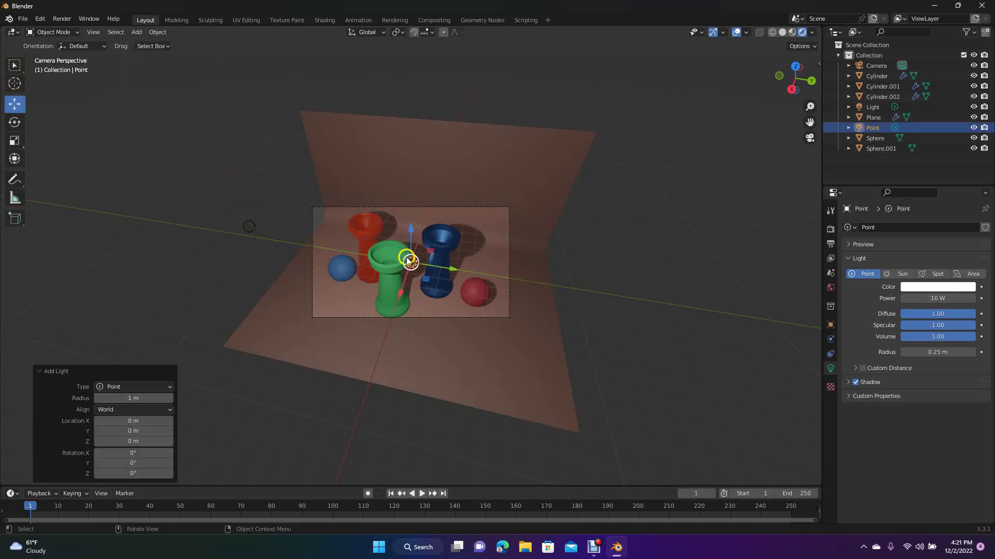
# - Move the Point light along Y toward the blue vessel, raise it about 2.55 m along Z, set its power to 50 W, and deselect it
pyautogui.moveTo(452, 269); pyautogui.dragTo(495, 286)
pyautogui.moveTo(458, 239); pyautogui.dragTo(459, 210)
pyautogui.click(940, 297)
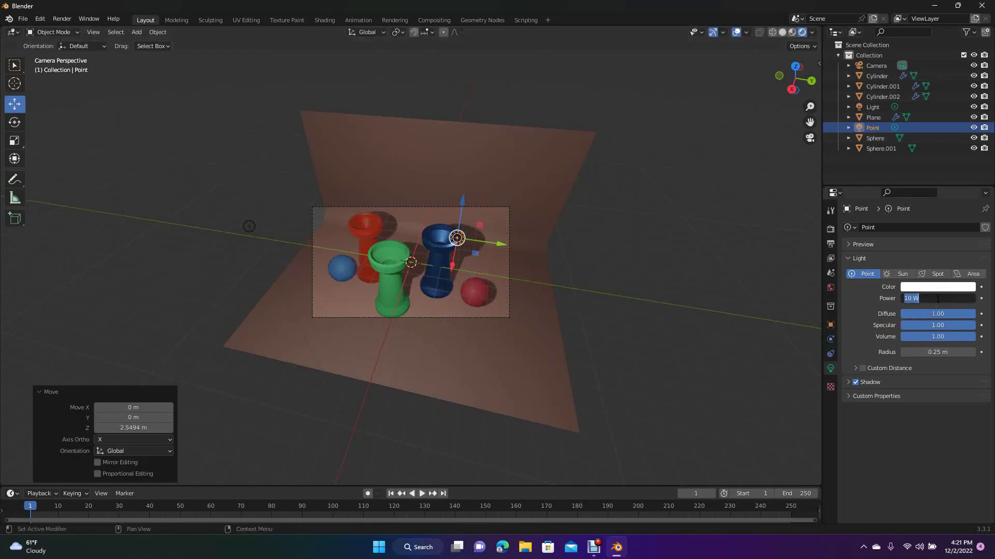
pyautogui.press('Return')
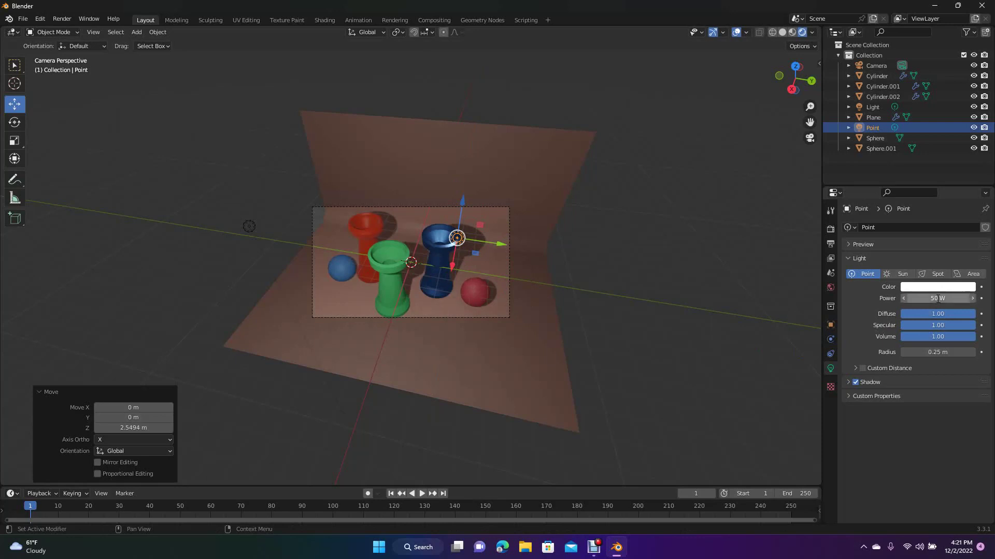
pyautogui.click(653, 245)
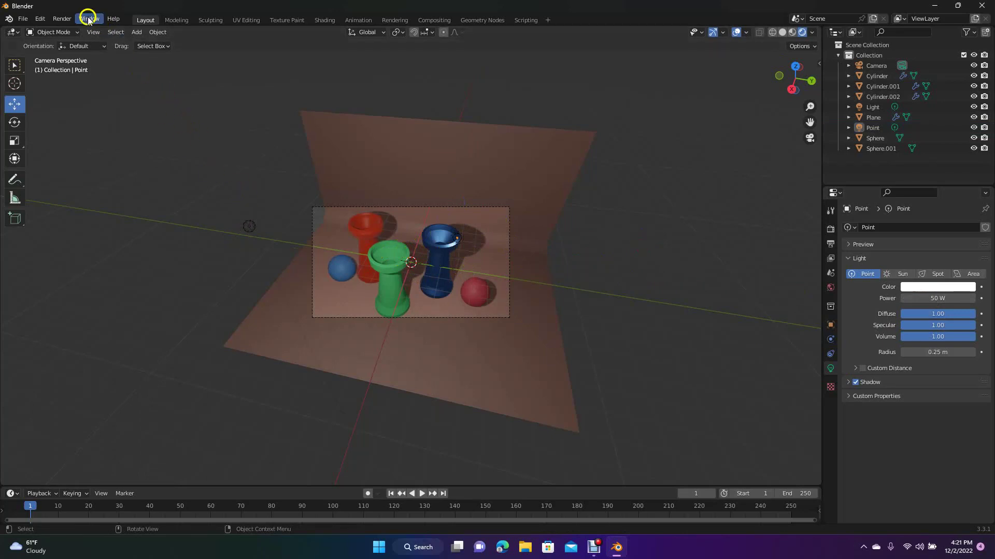
# - Render the image to check the 50 W Point light's effect on the blue vessel's rim, and close the render
pyautogui.click(62, 19)
pyautogui.click(74, 32)
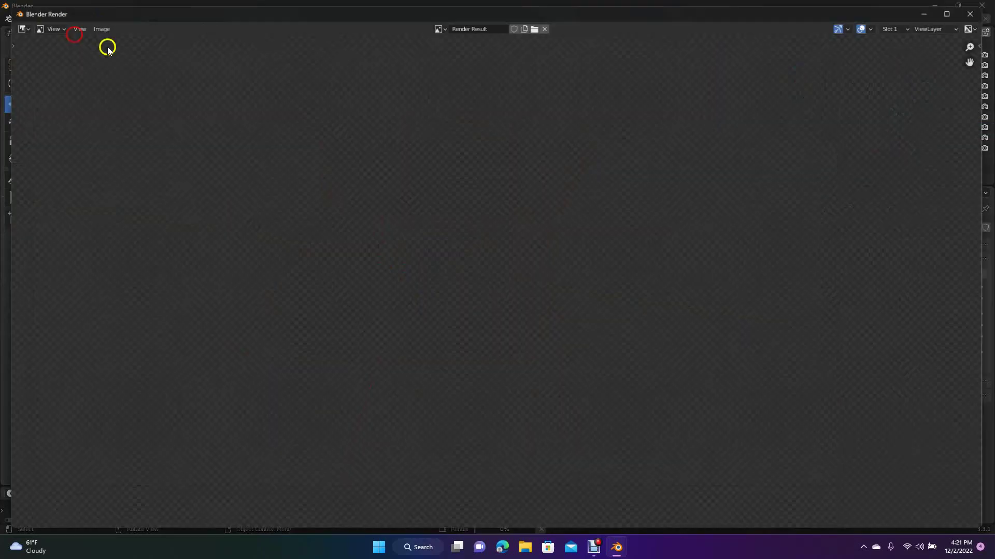
pyautogui.click(708, 199)
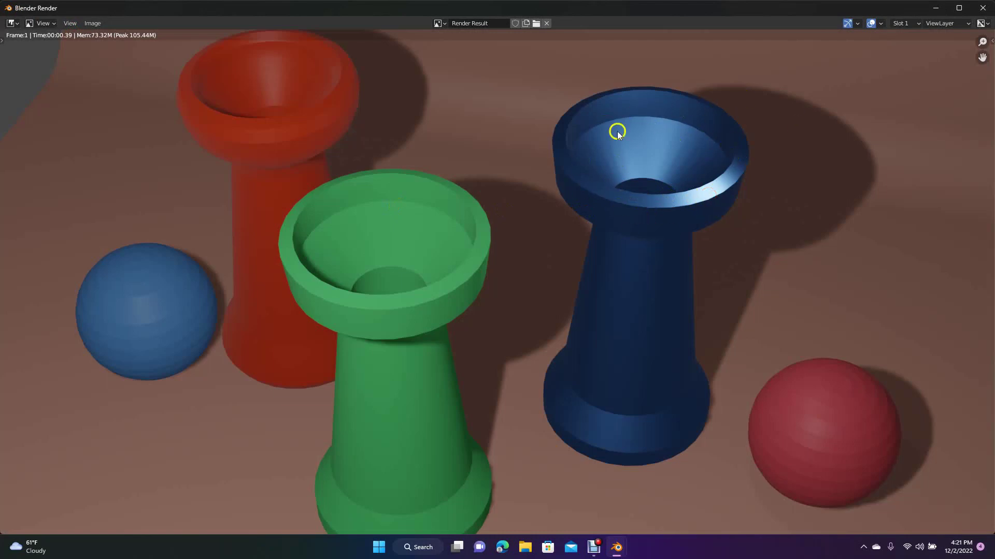
pyautogui.click(983, 8)
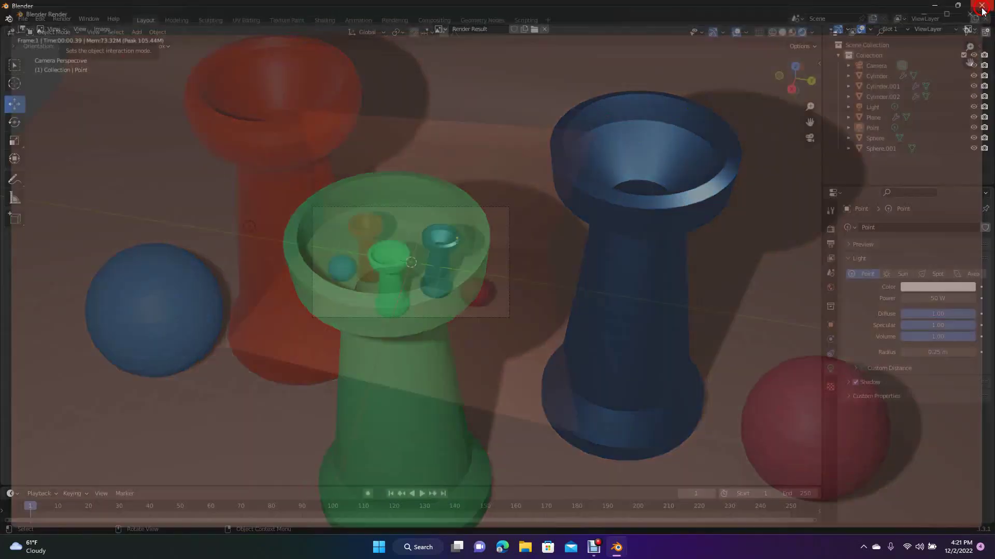
# - Shift the Point light slightly forward along X and lower it about 2.97 m along Z, in front of the blue vessel
pyautogui.click(458, 238)
pyautogui.moveTo(456, 259)
pyautogui.mouseDown()
pyautogui.moveTo(459, 285)
pyautogui.moveTo(450, 267)
pyautogui.mouseUp()
pyautogui.moveTo(460, 205); pyautogui.dragTo(456, 246)
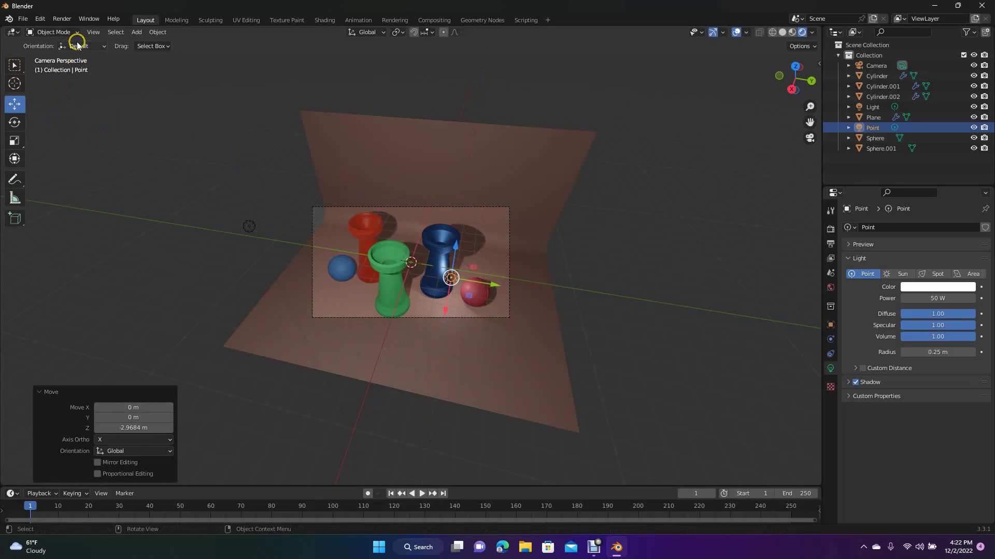
# - Render the image to check the lowered light's highlight on the blue vessel's stem, and close the render
pyautogui.click(62, 19)
pyautogui.click(73, 30)
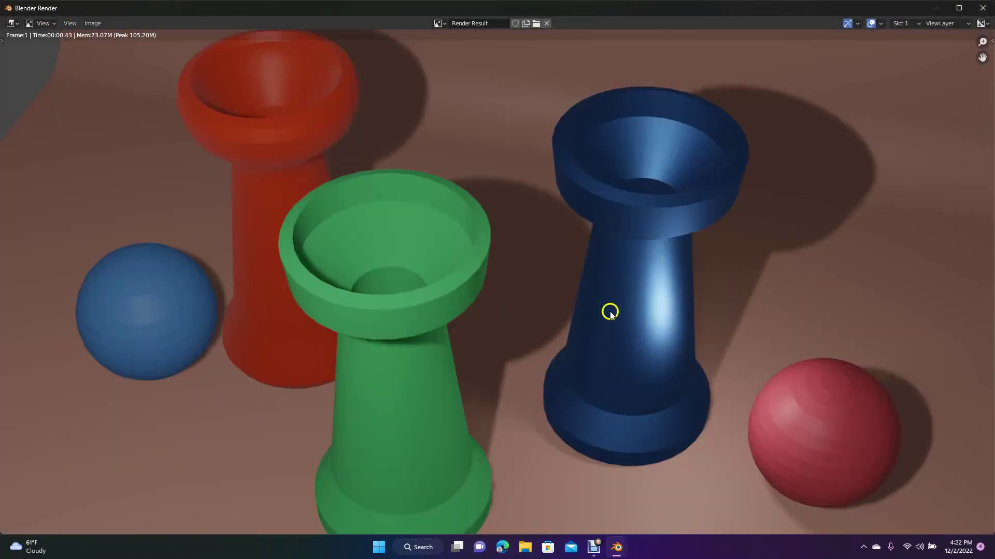
pyautogui.click(982, 8)
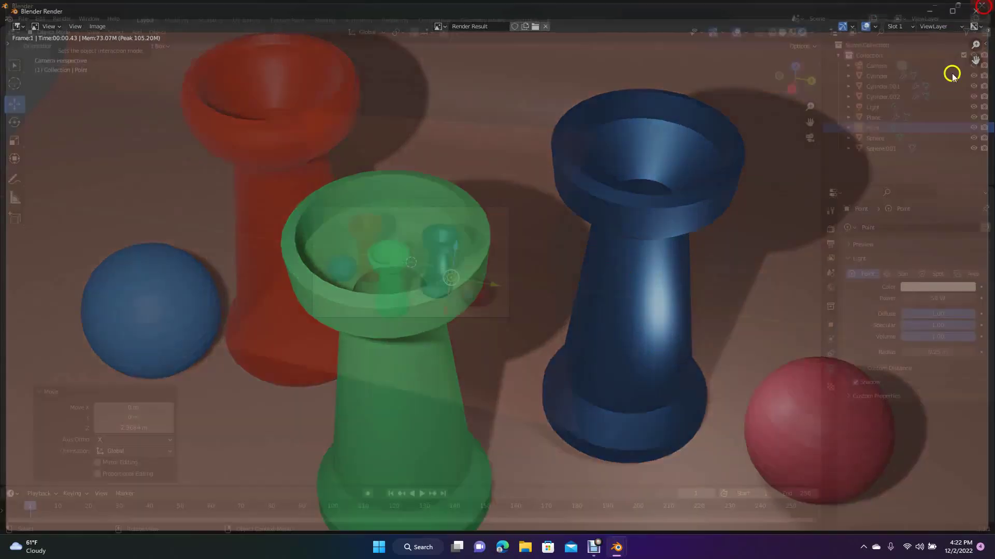
# - Set the Point light's color to pink with hue 0.910, saturation 0.922 and value 1.000, and deselect the light
pyautogui.click(932, 288)
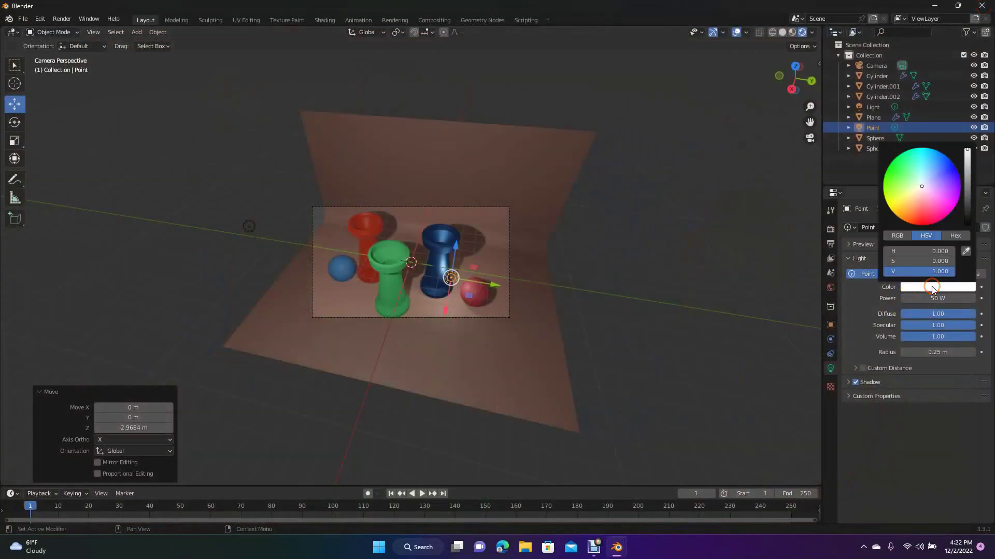
pyautogui.moveTo(927, 196)
pyautogui.mouseDown()
pyautogui.moveTo(944, 216)
pyautogui.moveTo(940, 208)
pyautogui.mouseUp()
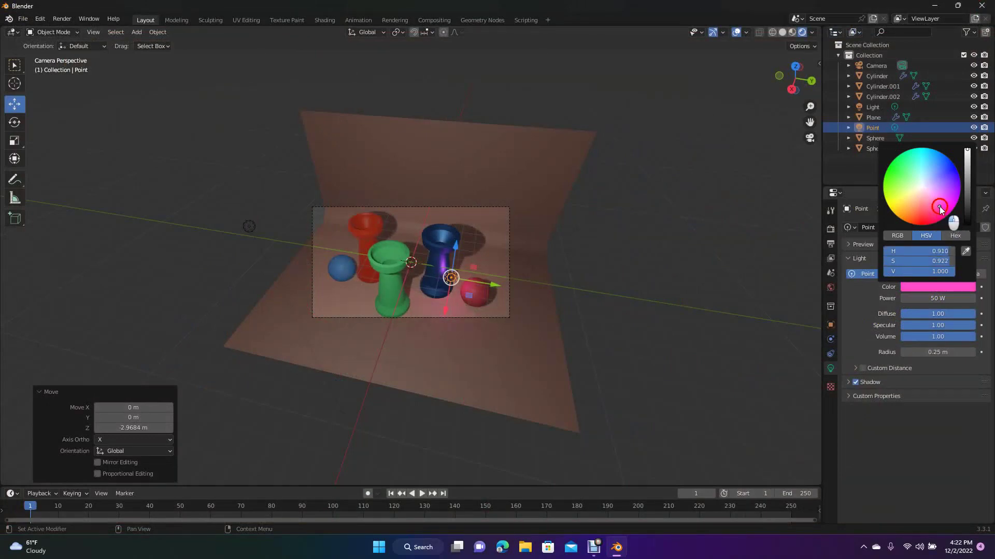
pyautogui.click(666, 216)
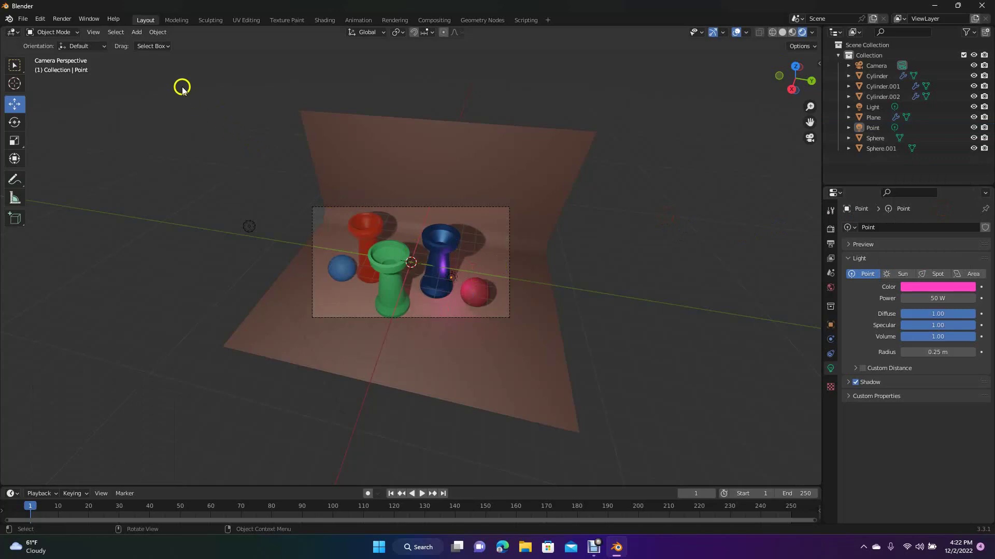
# - Render the image to examine the pink light on the blue vessel and the red sphere, and close the render
pyautogui.click(63, 19)
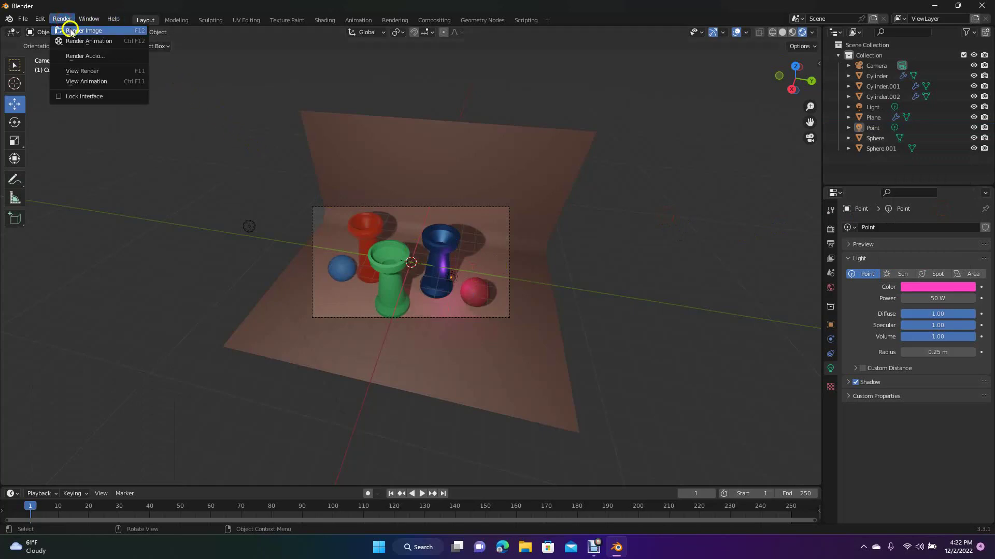
pyautogui.click(71, 31)
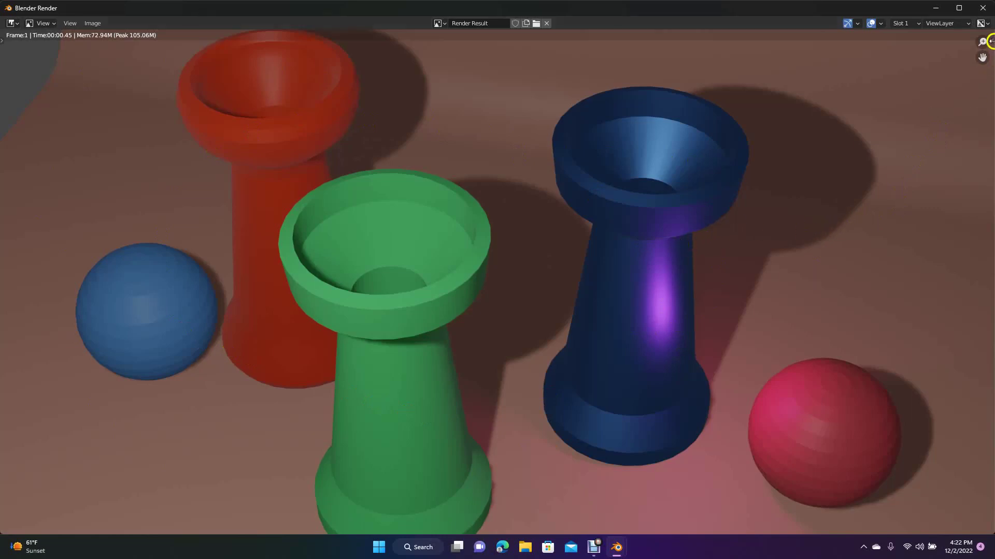
pyautogui.click(982, 8)
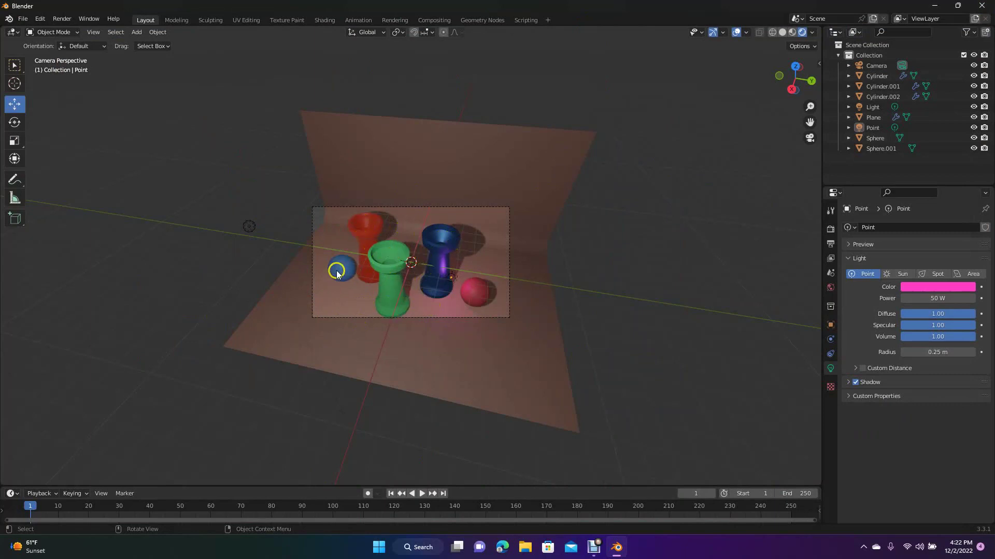
# - Review the material settings of the red sphere and the backdrop plane, and the backdrop's Bevel modifier settings
pyautogui.click(479, 294)
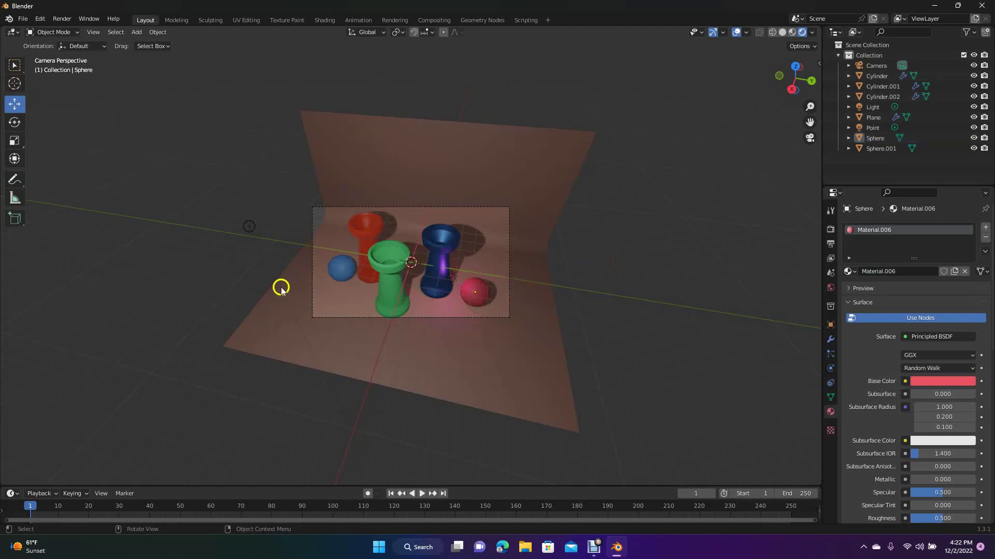
pyautogui.click(420, 168)
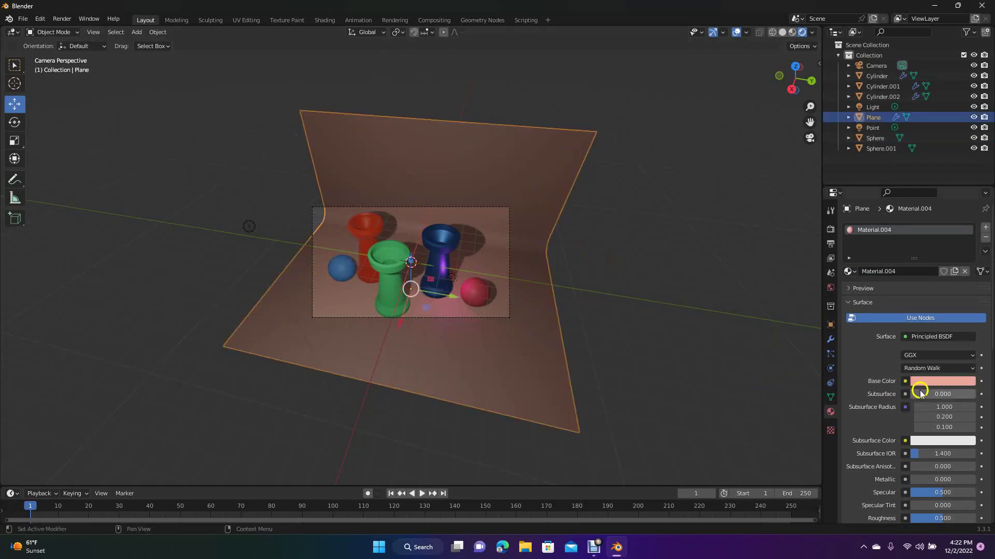
pyautogui.click(735, 371)
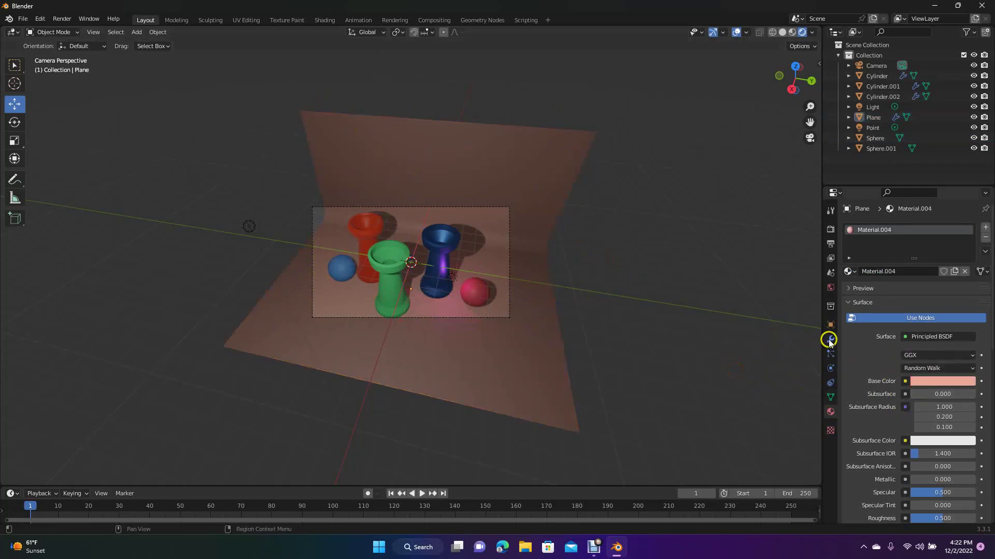
pyautogui.click(829, 340)
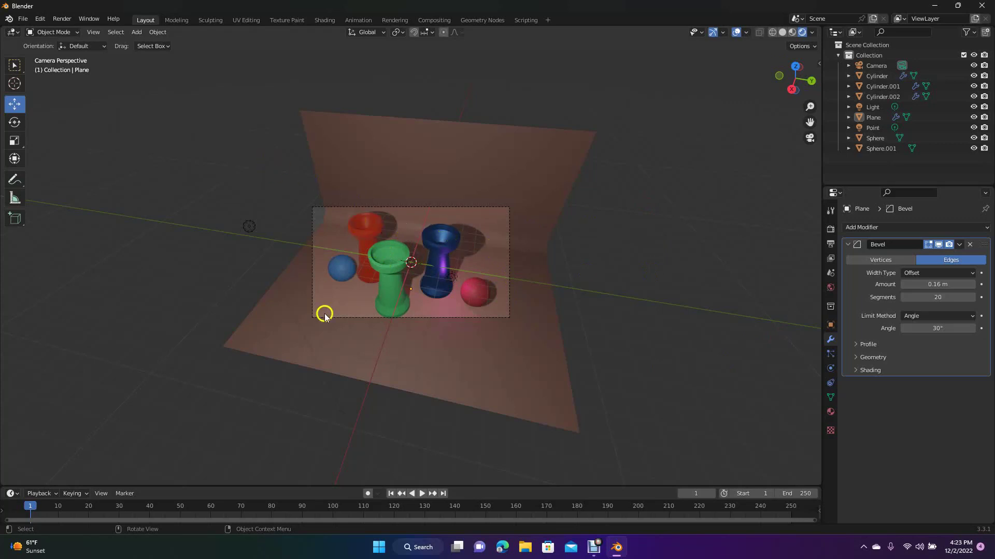
# - Render the image of the three vessels and two spheres with the pink light
pyautogui.click(195, 173)
pyautogui.click(63, 19)
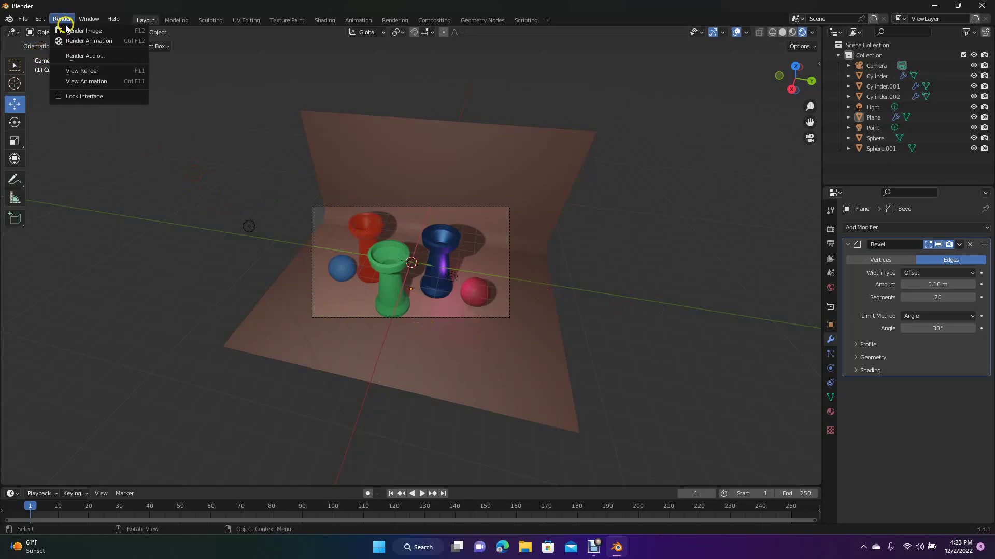
pyautogui.click(68, 30)
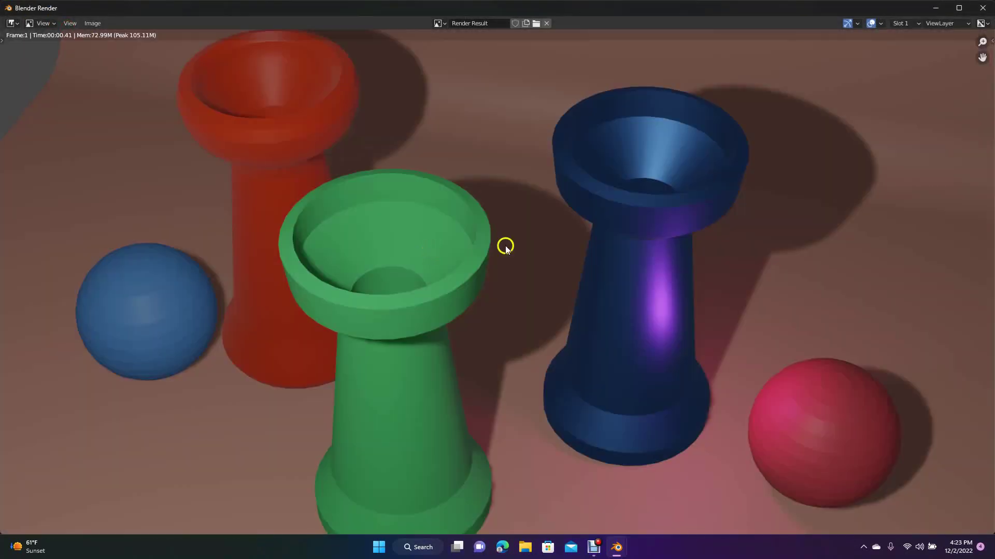